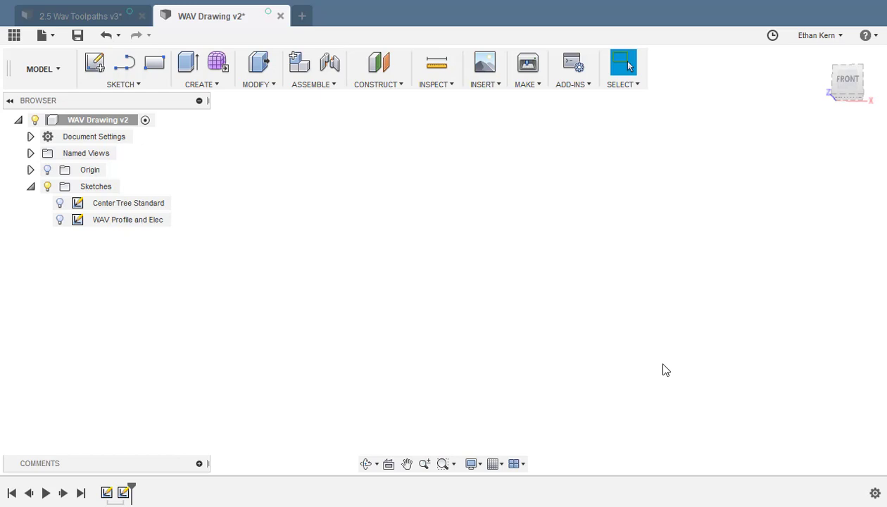
Show the Center Tree Standard and WAV Profile and Elec sketches together
{"action": "left_click", "coordinate": [60, 204]}
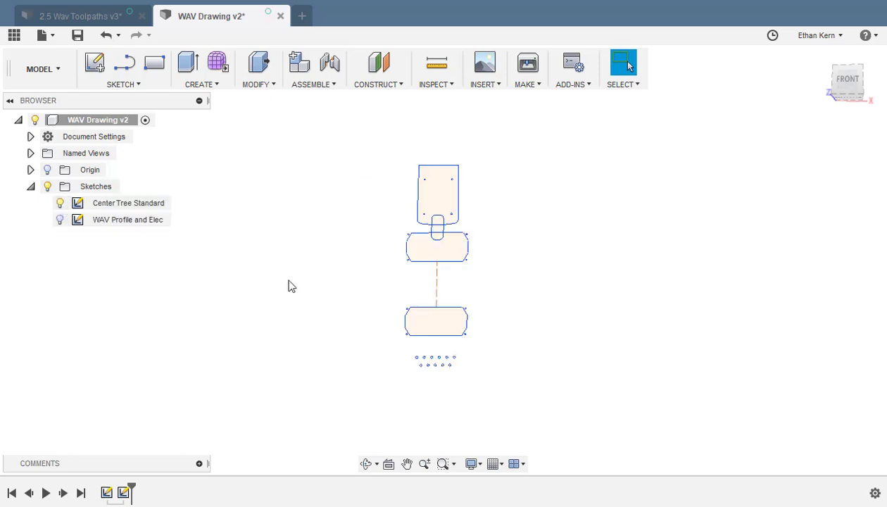
{"action": "scroll", "coordinate": [364, 342], "scroll_direction": "up", "scroll_amount": 1}
{"action": "scroll", "coordinate": [397, 192], "scroll_direction": "up", "scroll_amount": 2}
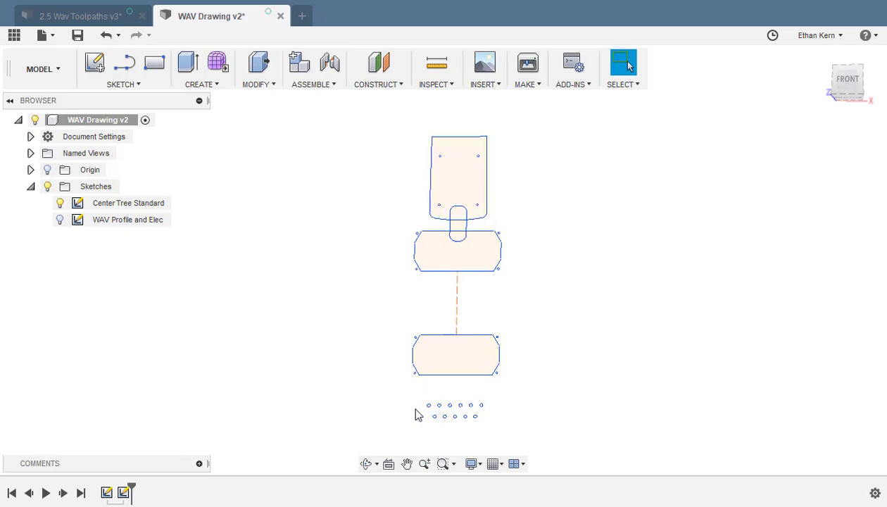
{"action": "left_click", "coordinate": [61, 218]}
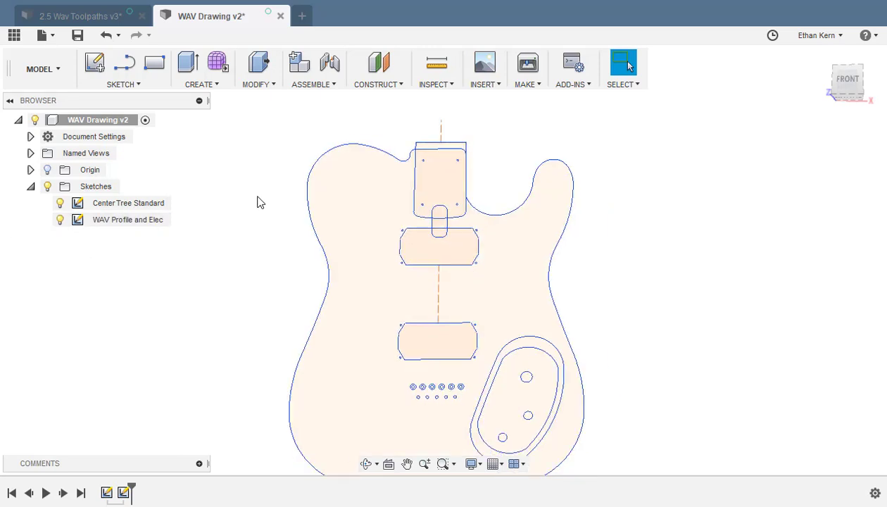
{"action": "scroll", "coordinate": [271, 321], "scroll_direction": "down", "scroll_amount": 1}
{"action": "scroll", "coordinate": [481, 383], "scroll_direction": "up", "scroll_amount": 3}
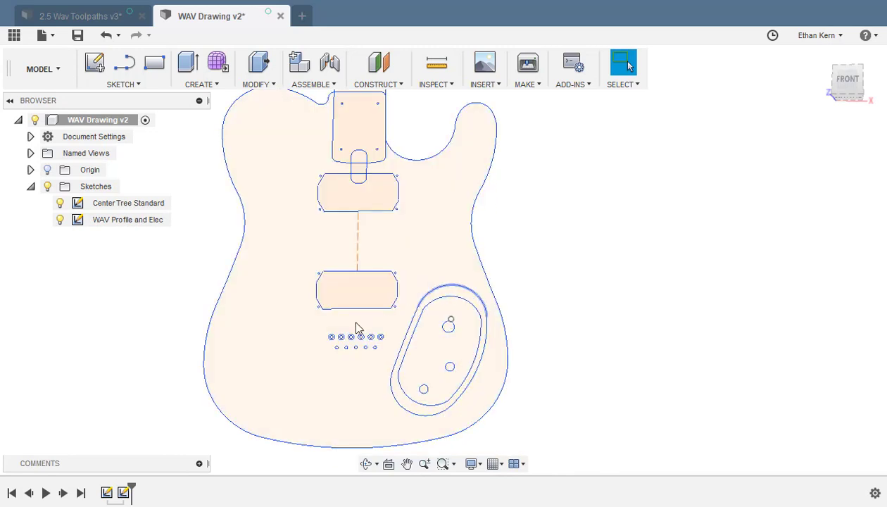
{"action": "scroll", "coordinate": [618, 333], "scroll_direction": "down", "scroll_amount": 2}
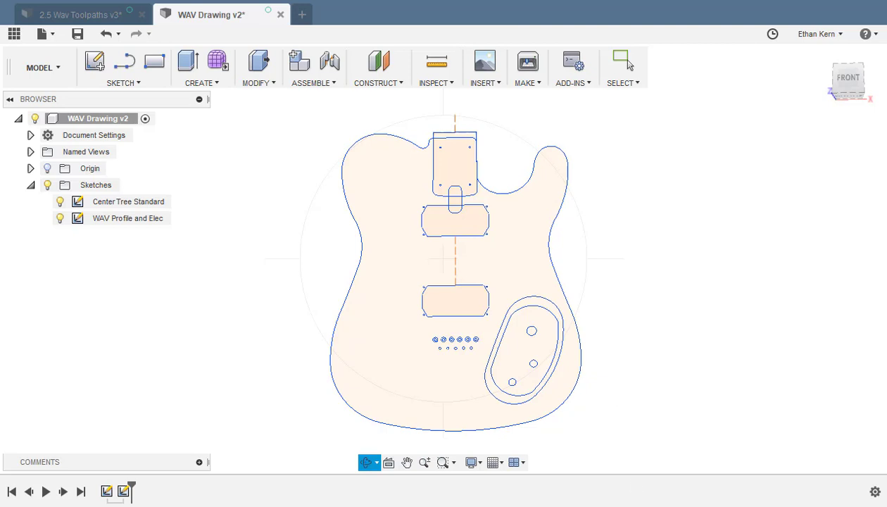
Examine the outlines of the neck pocket, the rounded channel below it, and the outer control cavity
{"action": "left_click", "coordinate": [625, 63]}
{"action": "scroll", "coordinate": [485, 150], "scroll_direction": "up", "scroll_amount": 3}
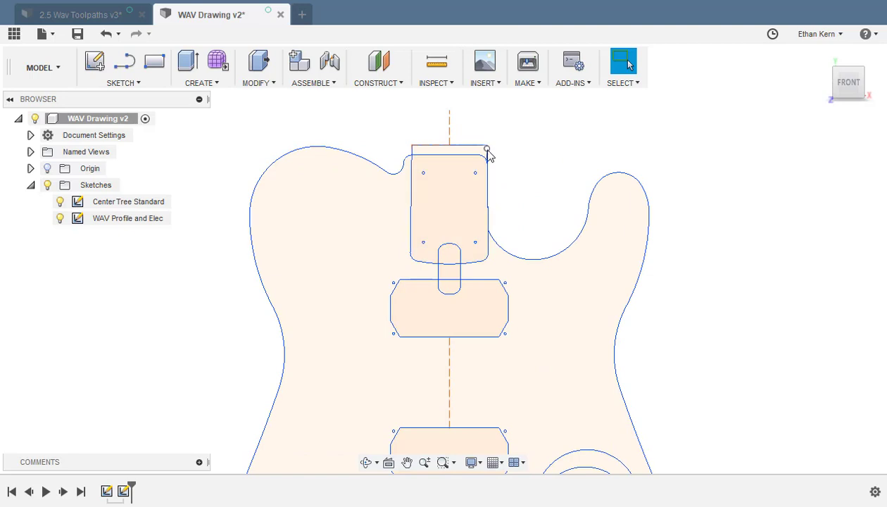
{"action": "scroll", "coordinate": [488, 157], "scroll_direction": "up", "scroll_amount": 2}
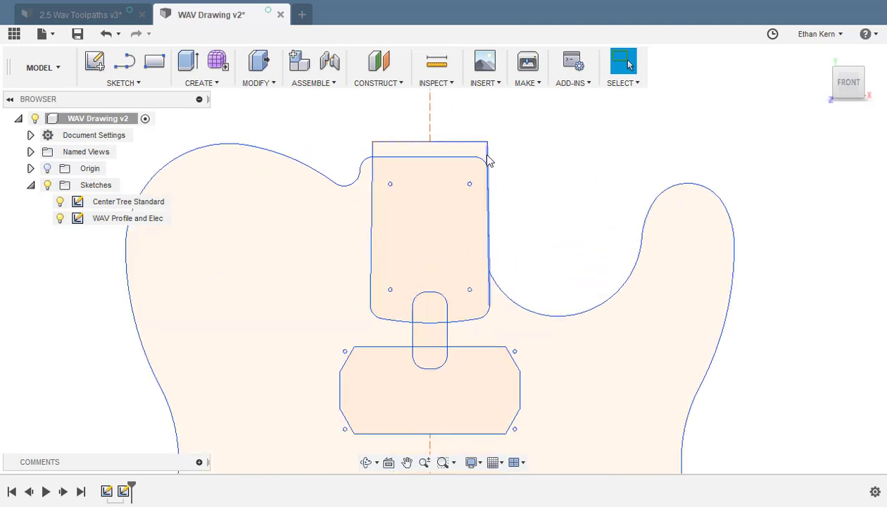
{"action": "left_click", "coordinate": [488, 158]}
{"action": "left_click", "coordinate": [444, 144], "text": "shift"}
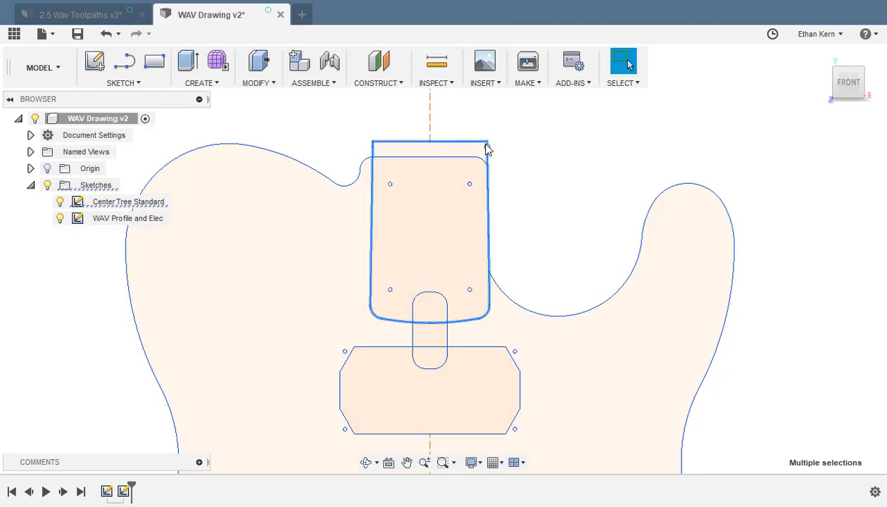
{"action": "scroll", "coordinate": [416, 166], "scroll_direction": "down", "scroll_amount": 1}
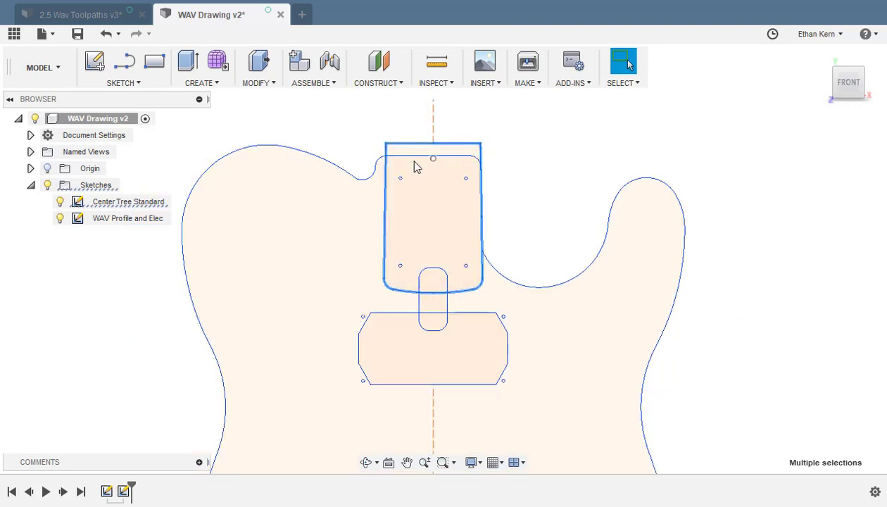
{"action": "scroll", "coordinate": [433, 335], "scroll_direction": "up", "scroll_amount": 2}
{"action": "left_click", "coordinate": [446, 329]}
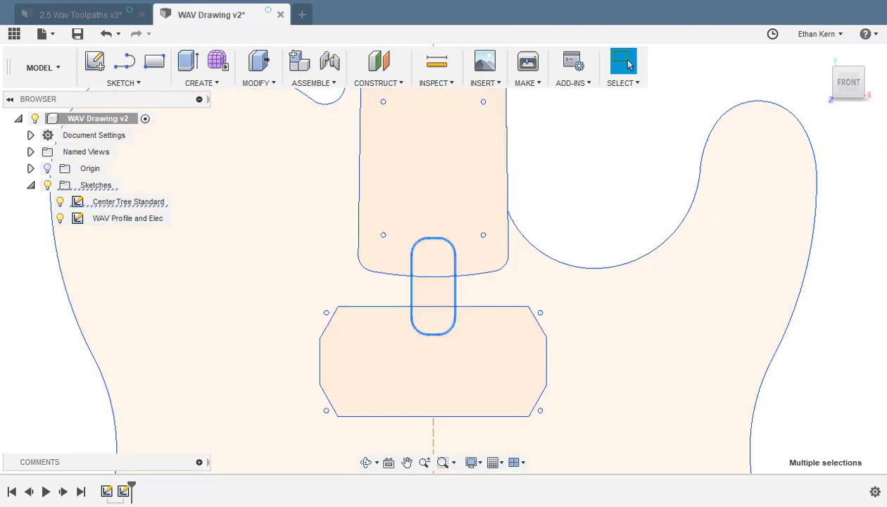
{"action": "scroll", "coordinate": [454, 289], "scroll_direction": "down", "scroll_amount": 5}
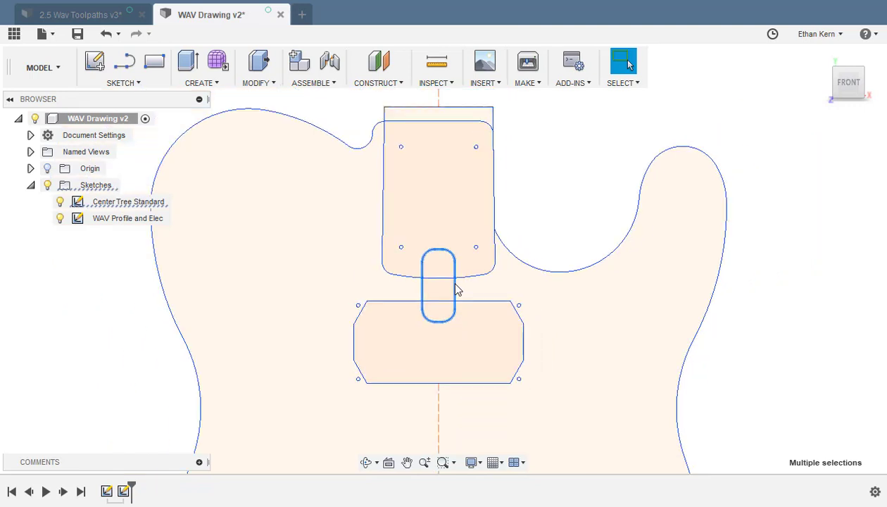
{"action": "scroll", "coordinate": [471, 399], "scroll_direction": "up", "scroll_amount": 2}
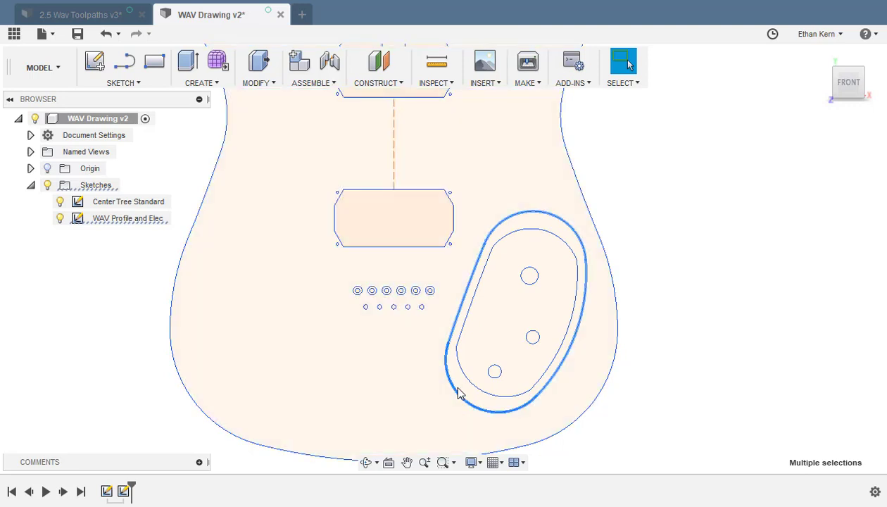
{"action": "left_click", "coordinate": [459, 393]}
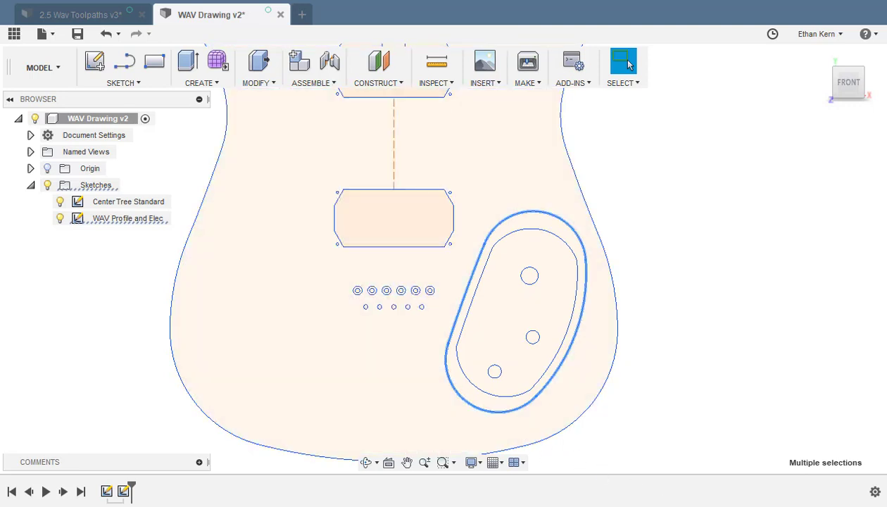
In the WAV Profile and Elec sketch, mirror the inner and outer control cavity outlines across the body's vertical centre line
{"action": "left_click", "coordinate": [119, 219]}
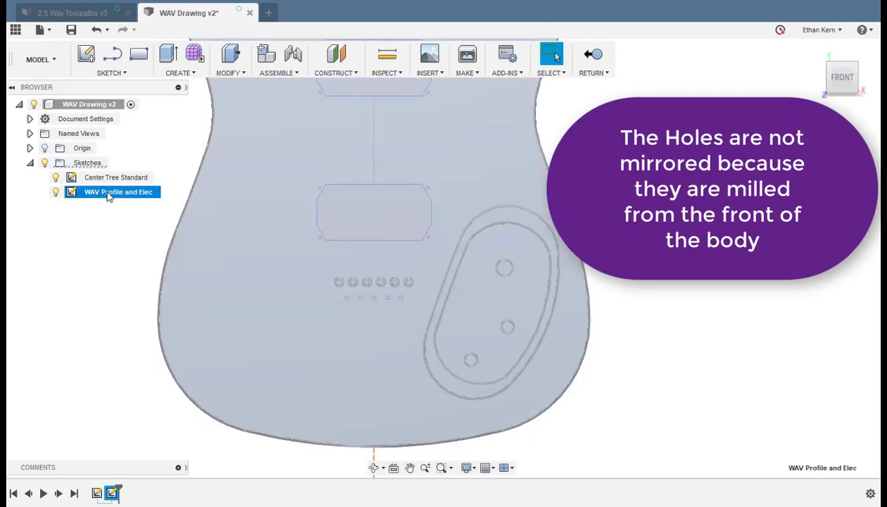
{"action": "double_click", "coordinate": [109, 197]}
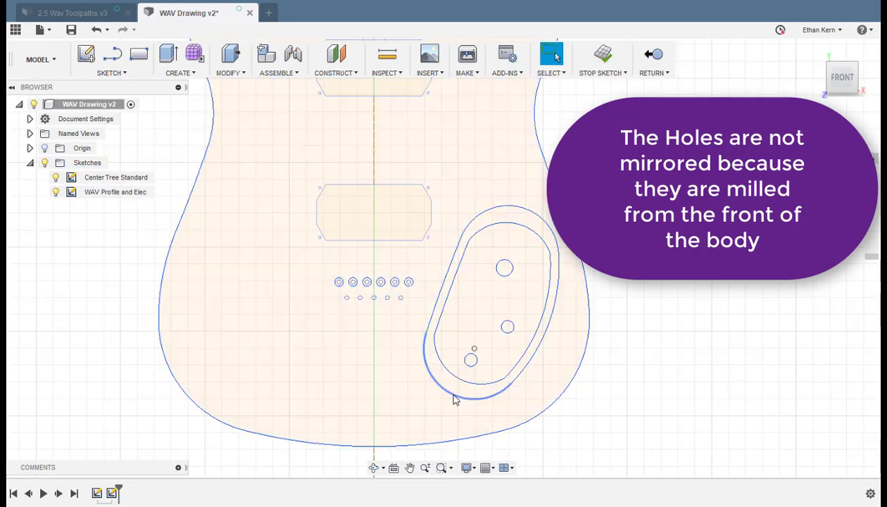
{"action": "double_click", "coordinate": [454, 396]}
{"action": "double_click", "coordinate": [451, 376], "text": "ctrl"}
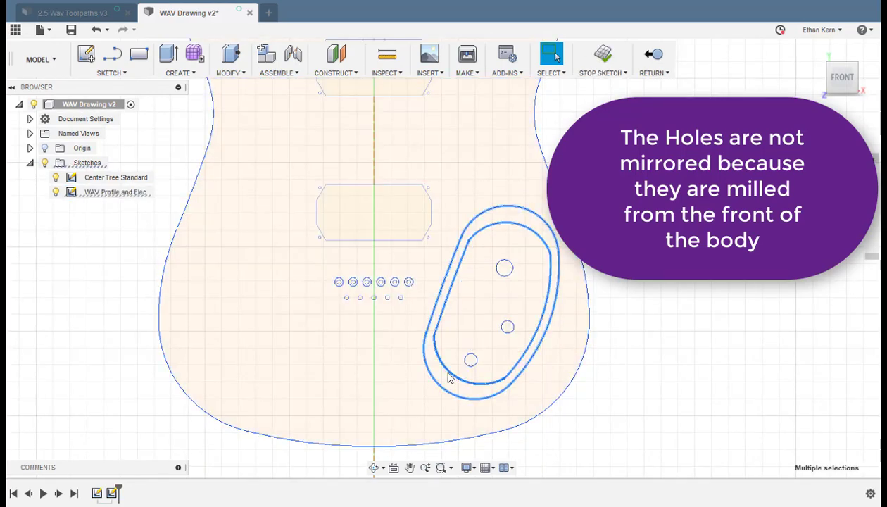
{"action": "left_click", "coordinate": [109, 72]}
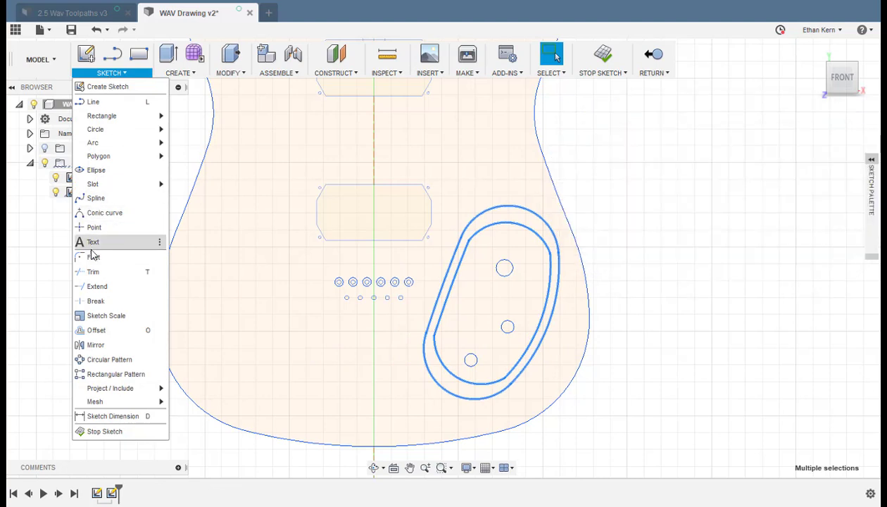
{"action": "left_click", "coordinate": [87, 345]}
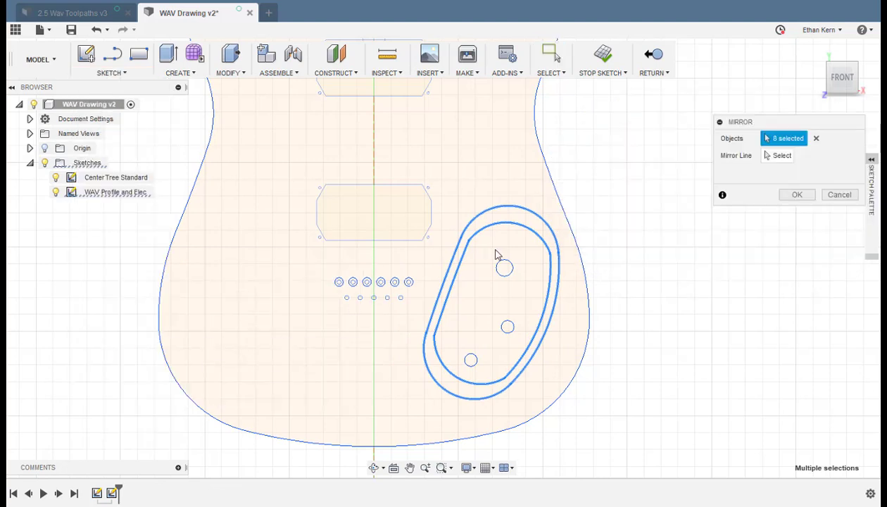
{"action": "left_click", "coordinate": [777, 156]}
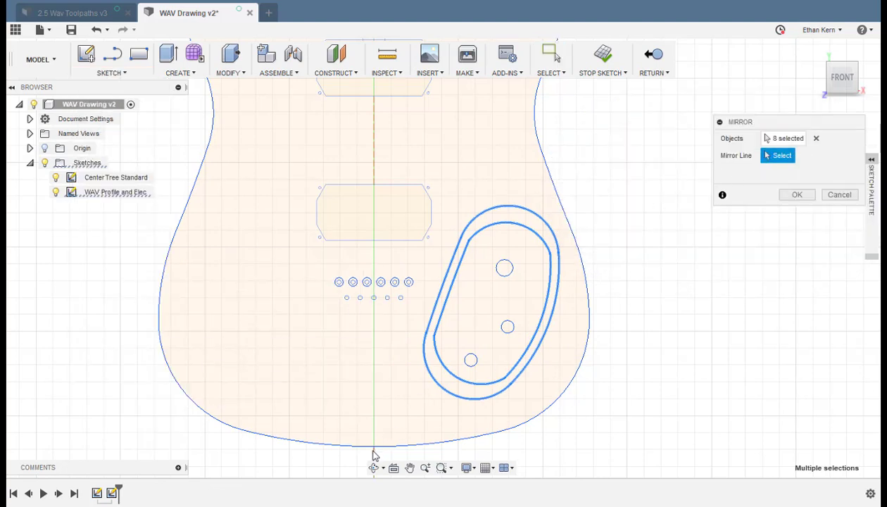
{"action": "left_click", "coordinate": [374, 422]}
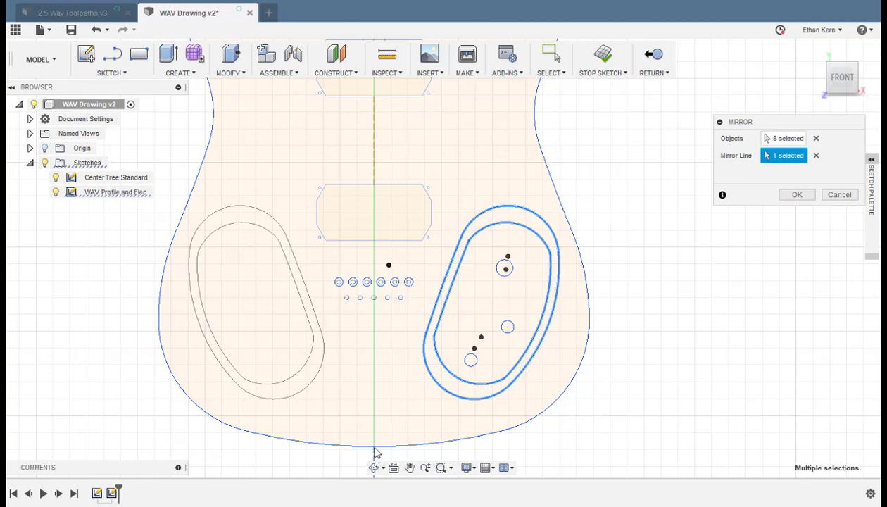
{"action": "left_click", "coordinate": [790, 197]}
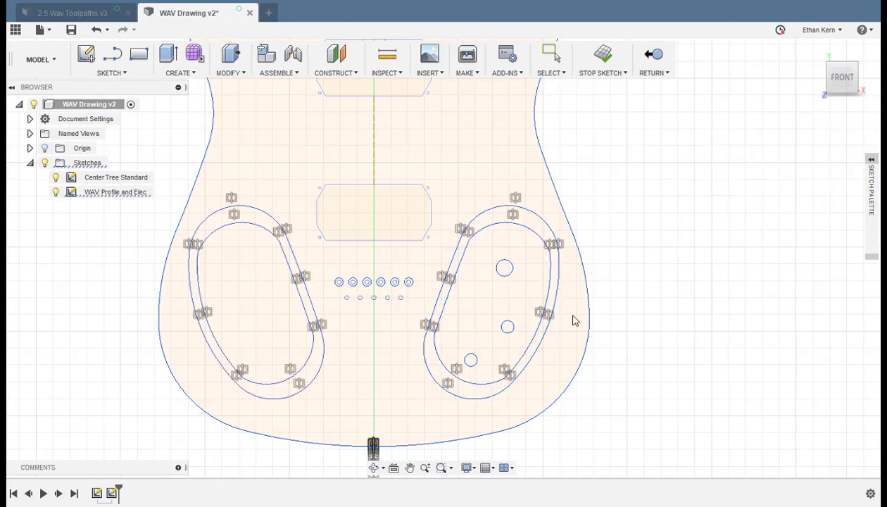
Delete the two original control cavity outlines around the three control holes and finish the sketch
{"action": "left_click", "coordinate": [473, 400]}
{"action": "left_click", "coordinate": [472, 387], "text": "shift"}
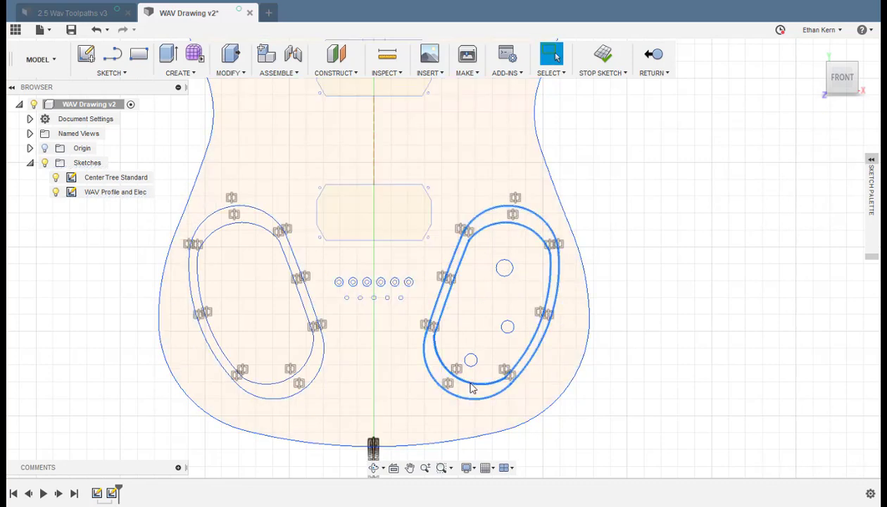
{"action": "key", "text": "Delete"}
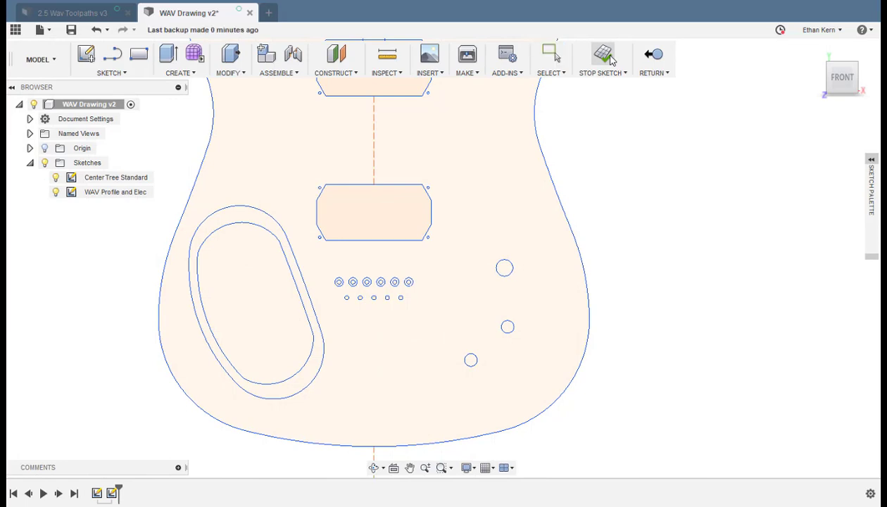
Create a new sketch on the plane of the guitar body profile and name it Neck Pocket relief
{"action": "left_click", "coordinate": [87, 55]}
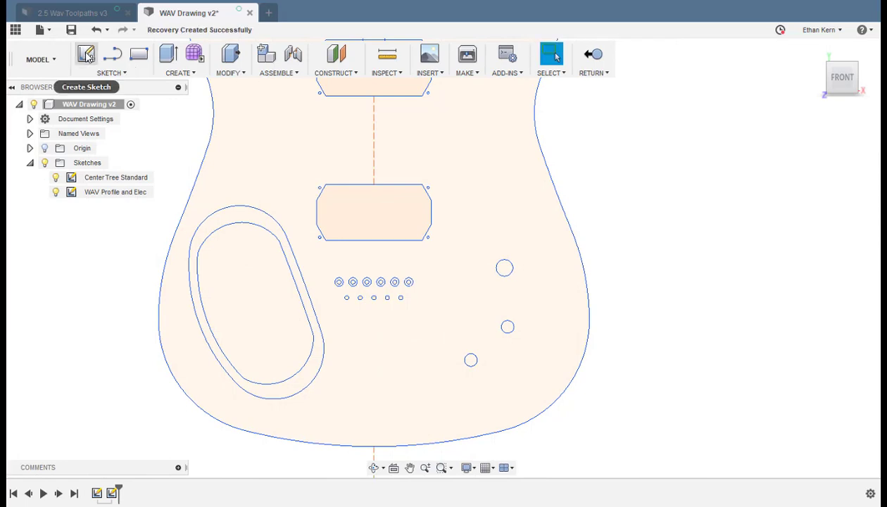
{"action": "left_click", "coordinate": [233, 181]}
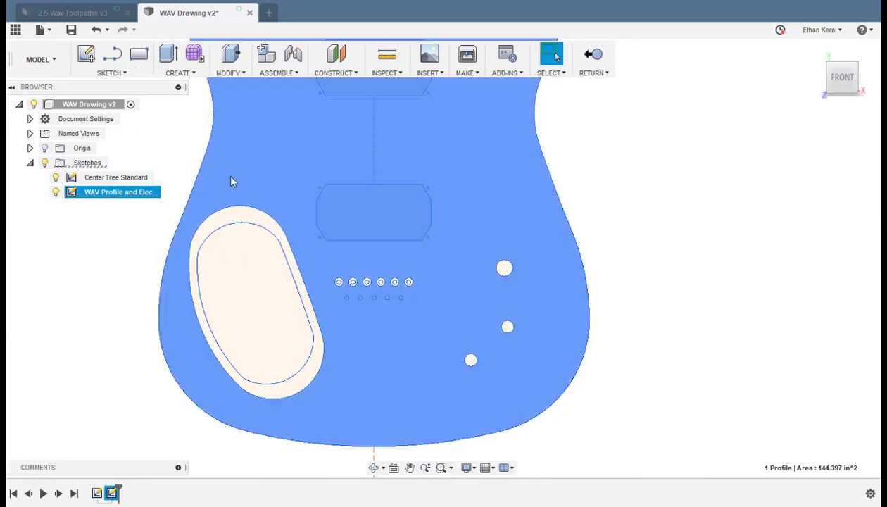
{"action": "left_click", "coordinate": [86, 55]}
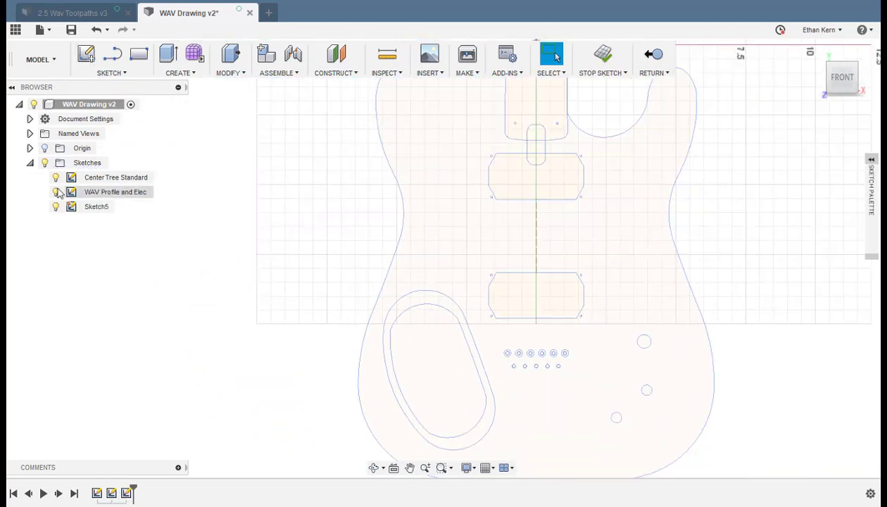
{"action": "left_click", "coordinate": [95, 208]}
{"action": "left_click", "coordinate": [95, 208]}
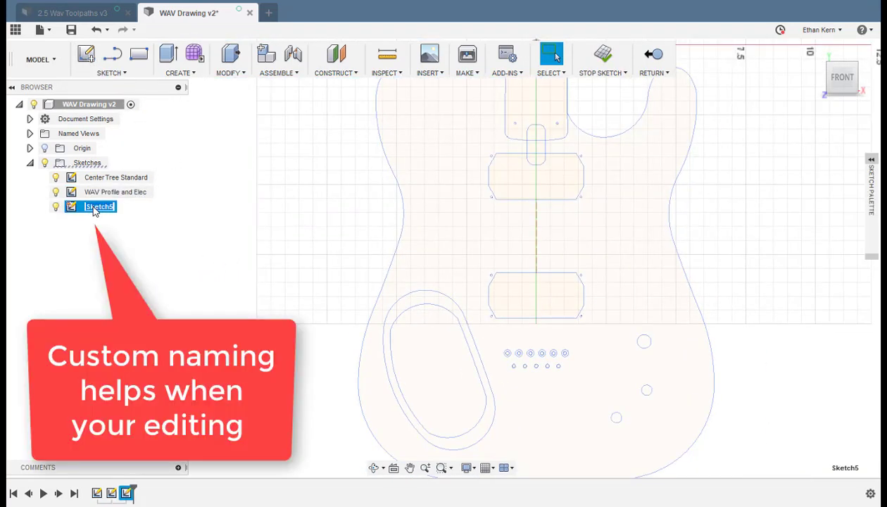
{"action": "type", "text": "Neck Pocket relief"}
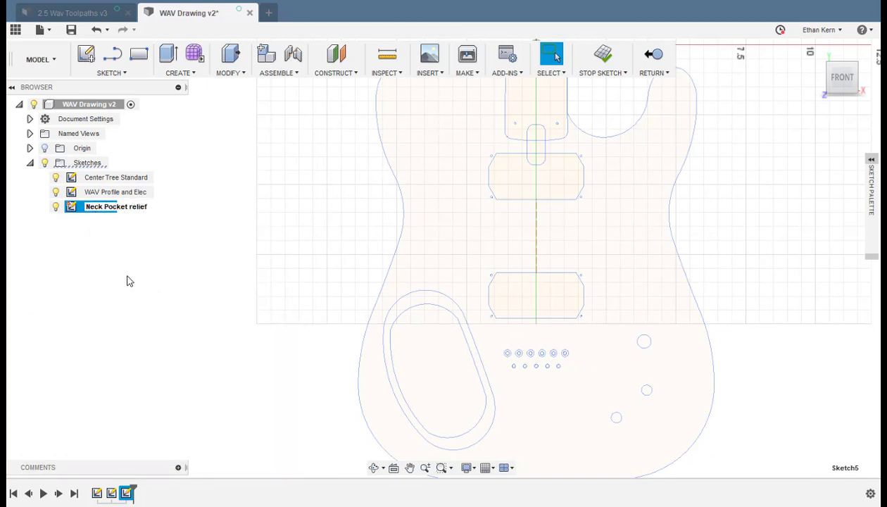
{"action": "left_click", "coordinate": [128, 280]}
Draw a horizontal line from inside the neck pocket to its corner with the cutaway, continuing about 0.33 in diagonally down into the cutaway
{"action": "scroll", "coordinate": [97, 284], "scroll_direction": "up", "scroll_amount": 1}
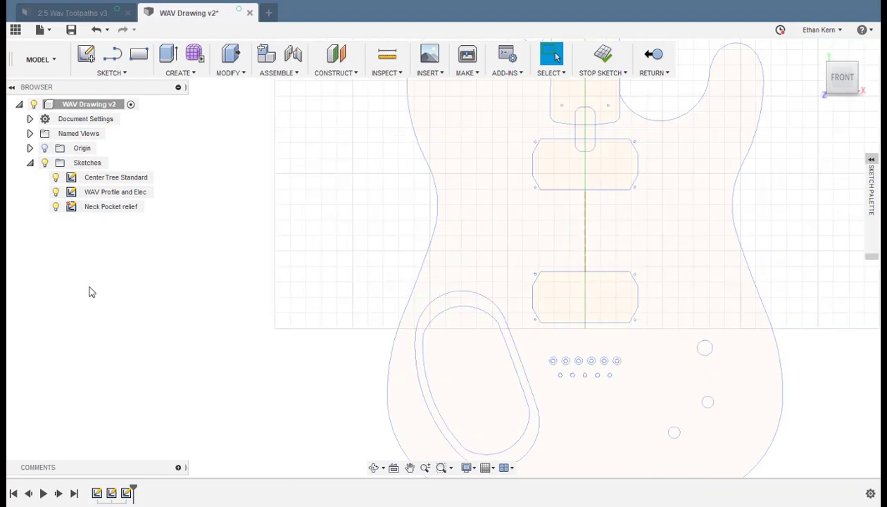
{"action": "scroll", "coordinate": [62, 313], "scroll_direction": "down", "scroll_amount": 3}
{"action": "scroll", "coordinate": [415, 169], "scroll_direction": "up", "scroll_amount": 8}
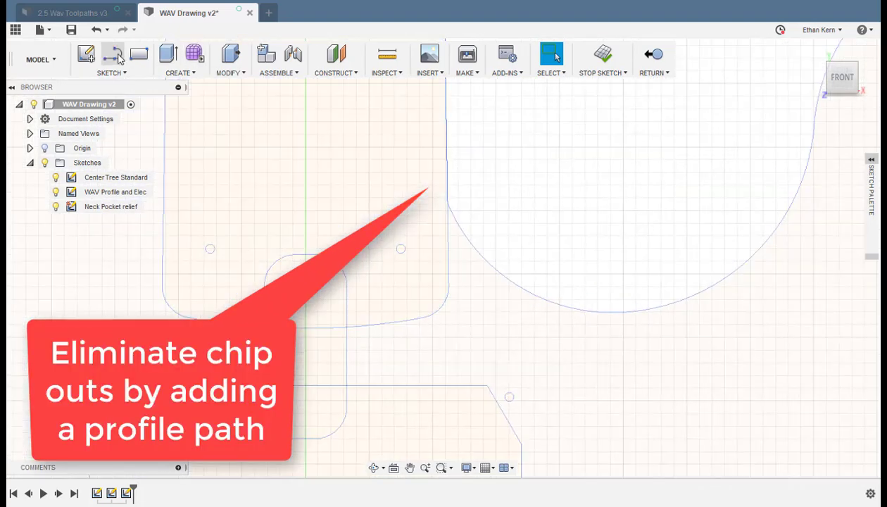
{"action": "left_click", "coordinate": [112, 54]}
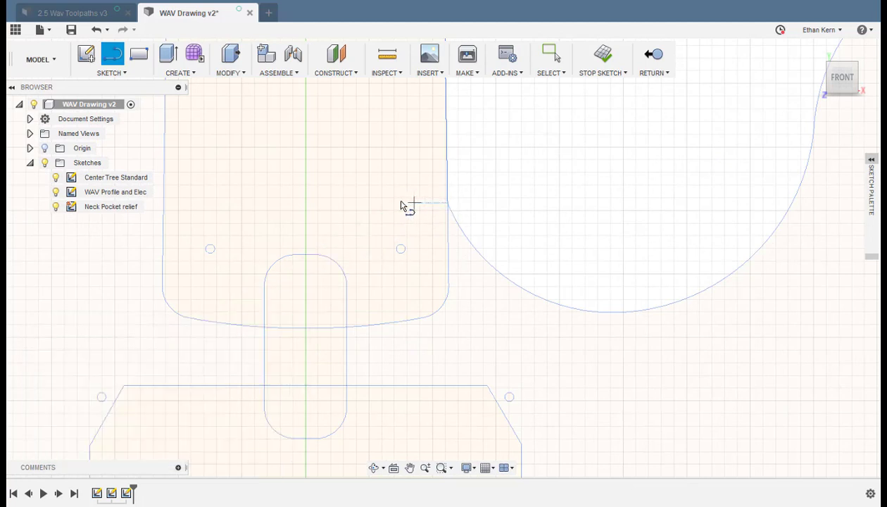
{"action": "left_click", "coordinate": [403, 204]}
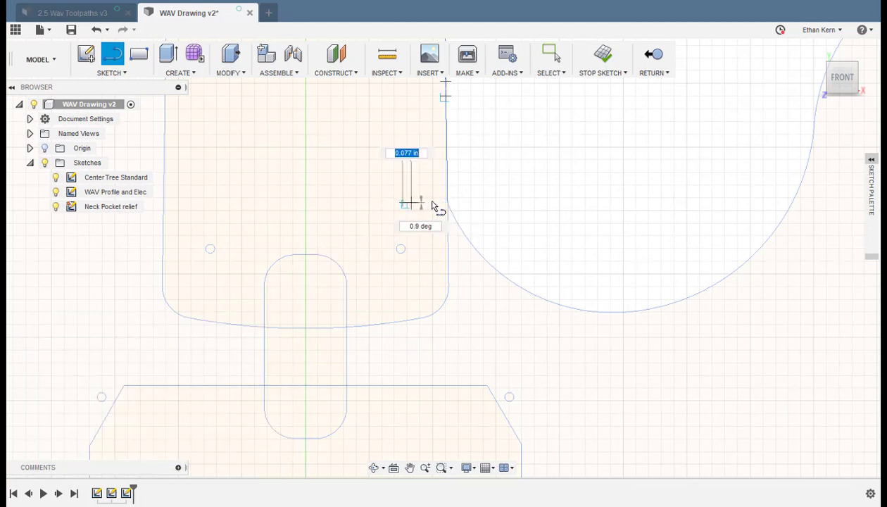
{"action": "left_click", "coordinate": [447, 202]}
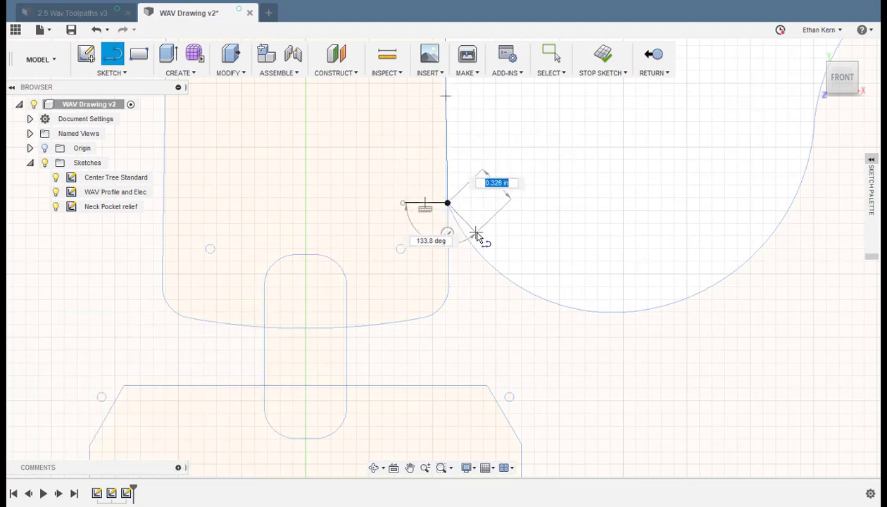
{"action": "left_click", "coordinate": [477, 233]}
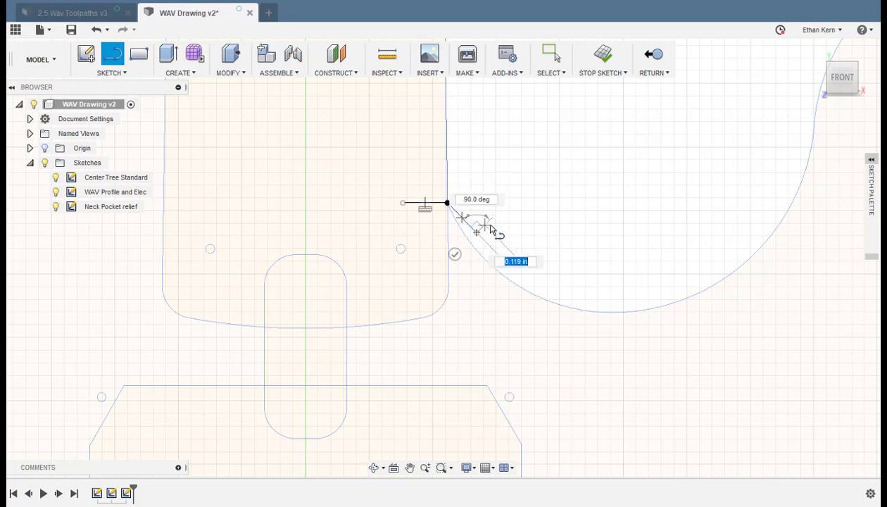
{"action": "key", "text": "Escape"}
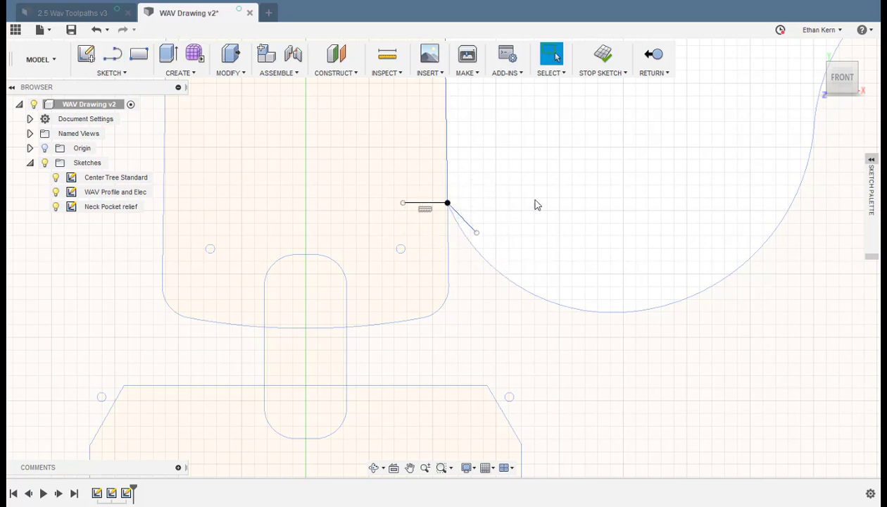
Finish the Neck Pocket relief sketch and switch to the CAM workspace
{"action": "left_click", "coordinate": [601, 56]}
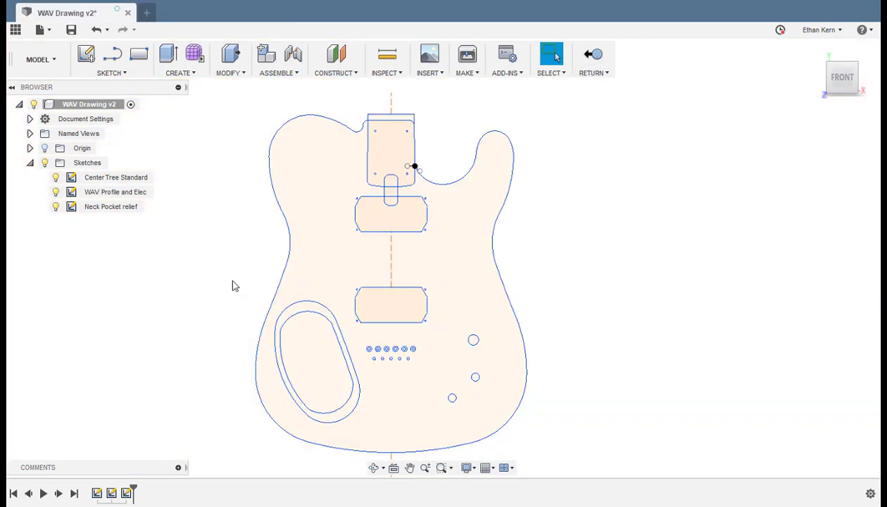
{"action": "scroll", "coordinate": [400, 120], "scroll_direction": "up", "scroll_amount": 4}
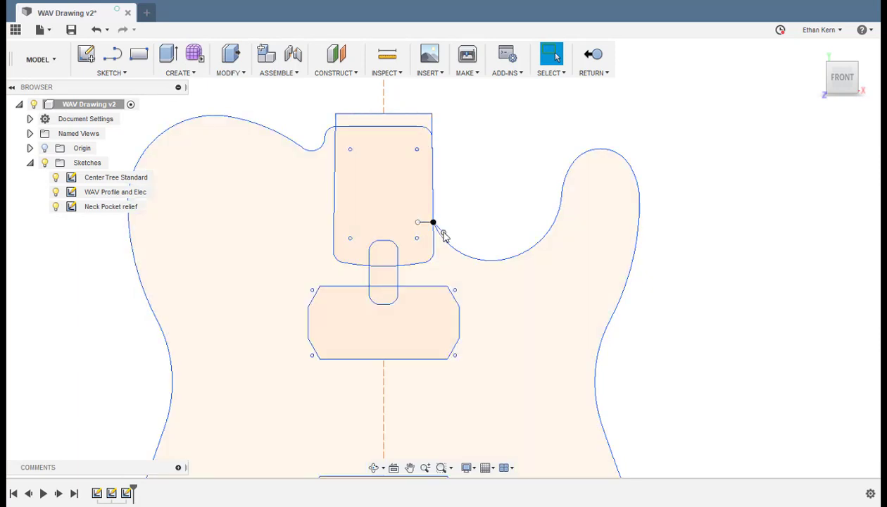
{"action": "scroll", "coordinate": [443, 236], "scroll_direction": "down", "scroll_amount": 5}
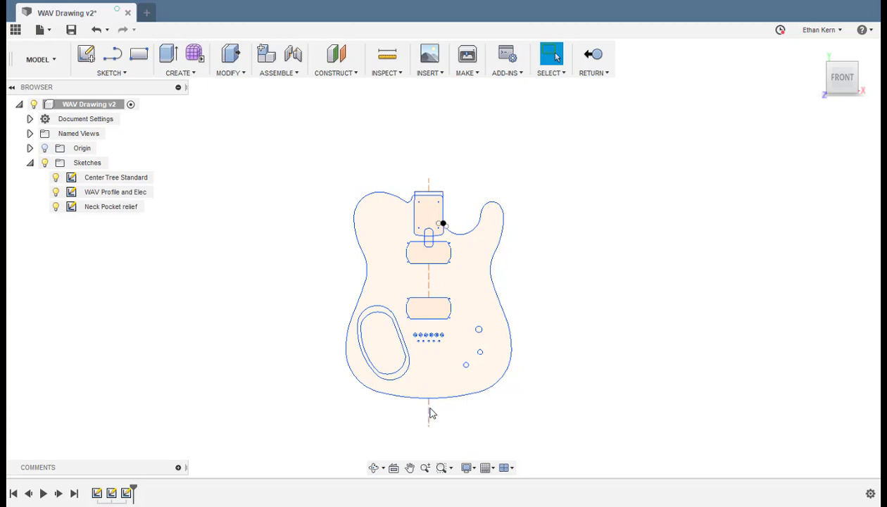
{"action": "left_click", "coordinate": [54, 62]}
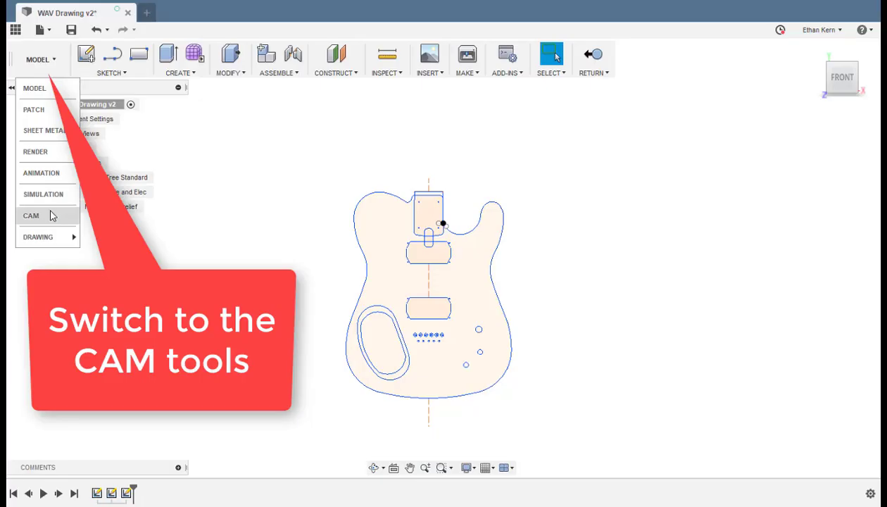
{"action": "left_click", "coordinate": [62, 214]}
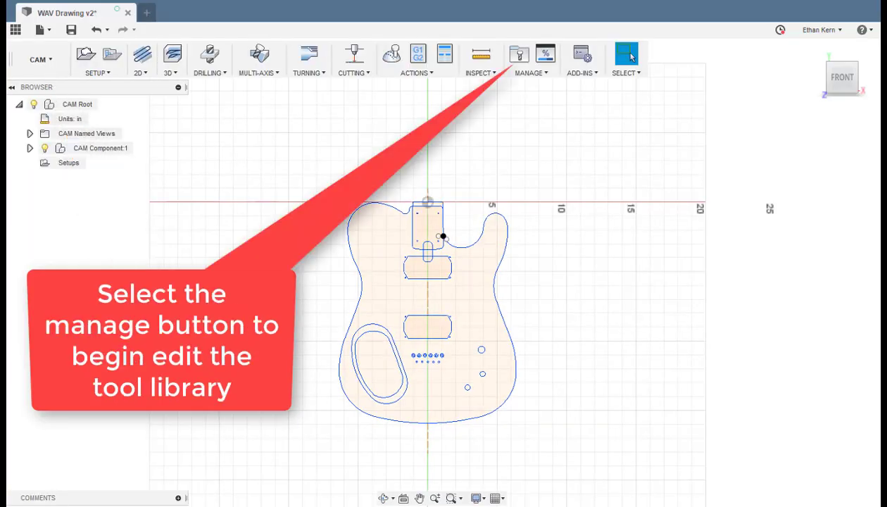
Open the CAM tool library and limit the sample libraries to Inch - Aluminum
{"action": "left_click", "coordinate": [519, 55]}
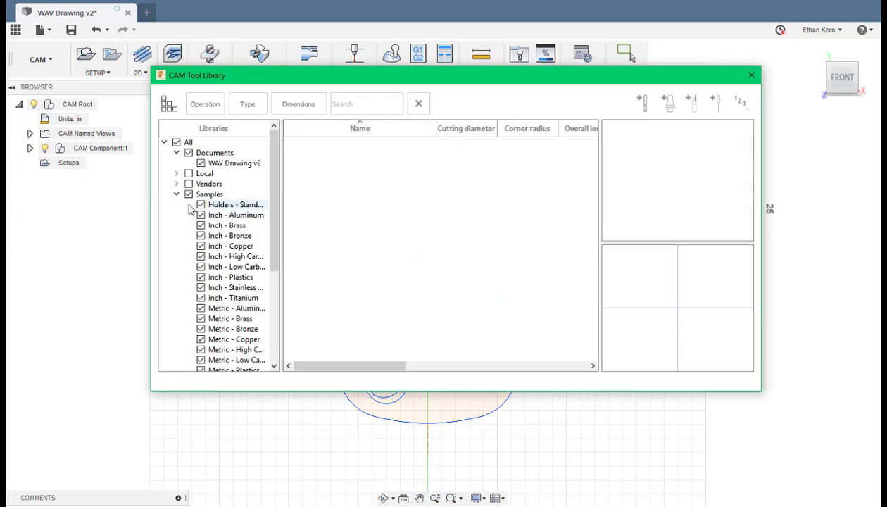
{"action": "left_click", "coordinate": [188, 194]}
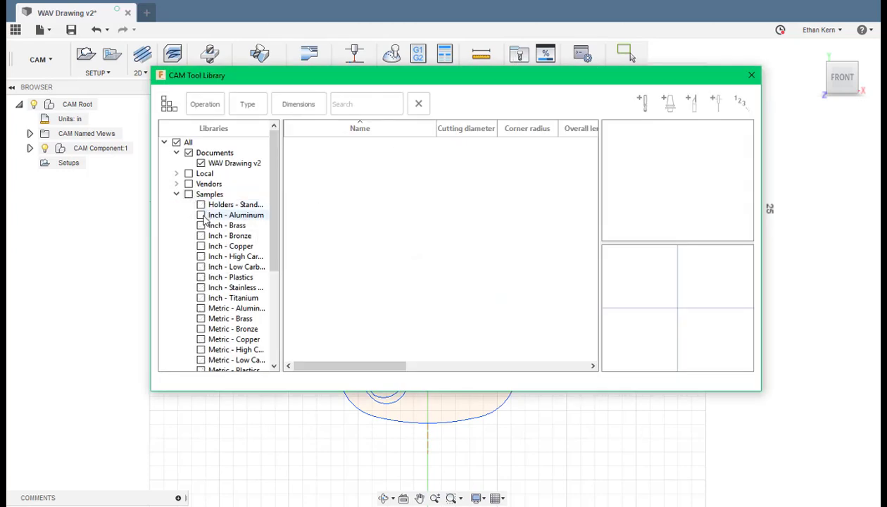
{"action": "left_click", "coordinate": [219, 217]}
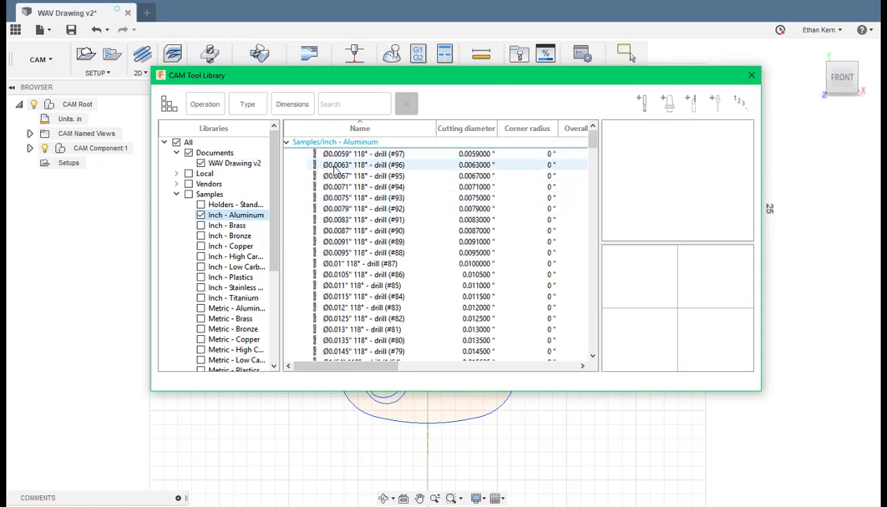
Copy the 5/64" 118° drill from the Inch - Aluminum samples into the WAV Drawing v2 document library
{"action": "scroll", "coordinate": [362, 222], "scroll_direction": "down", "scroll_amount": 8}
{"action": "scroll", "coordinate": [363, 223], "scroll_direction": "down", "scroll_amount": 10}
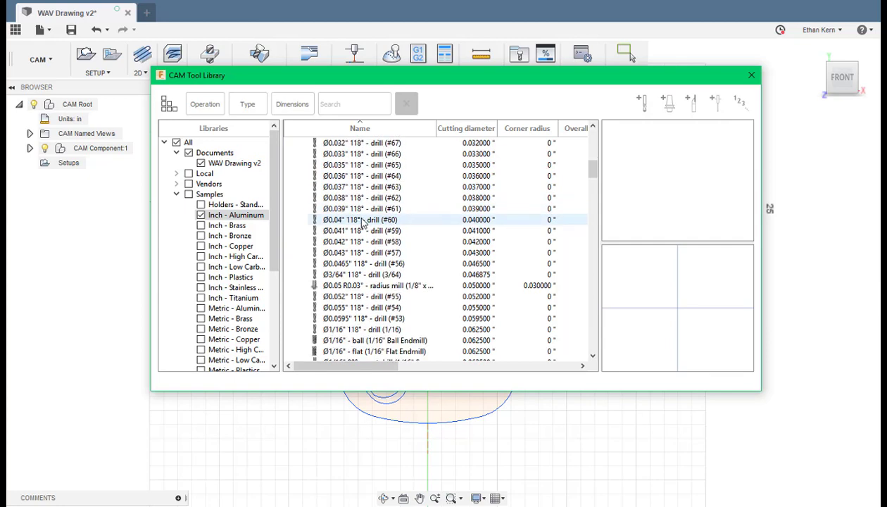
{"action": "scroll", "coordinate": [363, 222], "scroll_direction": "down", "scroll_amount": 2}
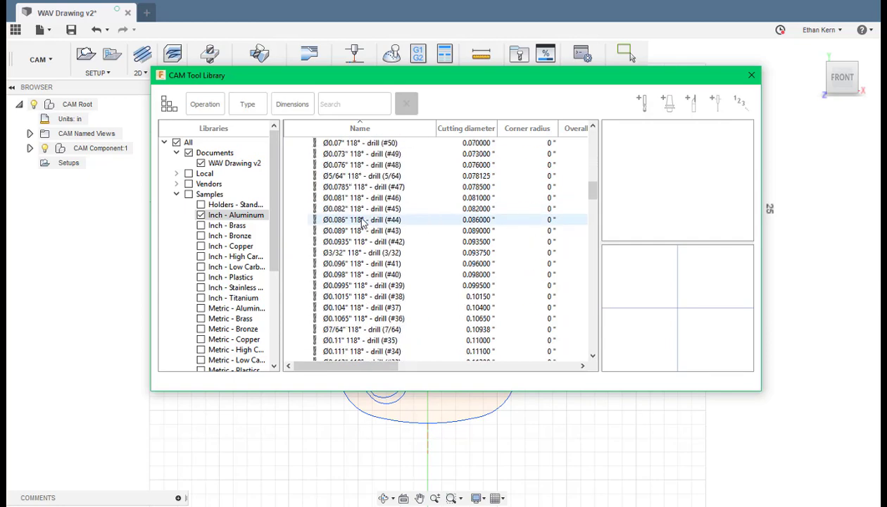
{"action": "scroll", "coordinate": [361, 221], "scroll_direction": "up", "scroll_amount": 1}
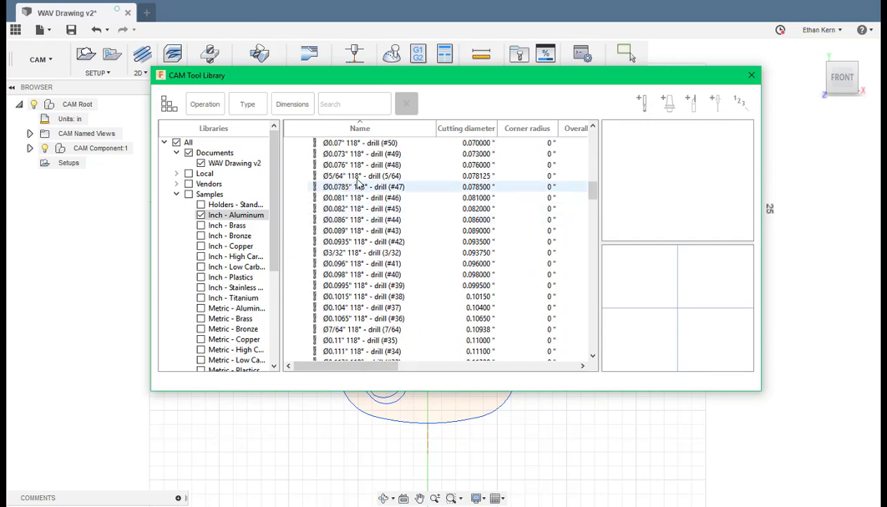
{"action": "left_click_drag", "start_coordinate": [357, 176], "coordinate": [243, 166]}
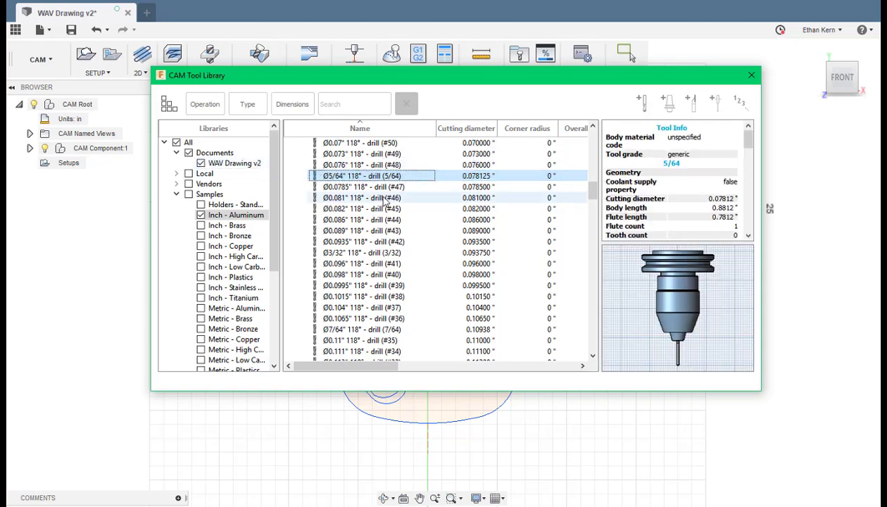
Copy the 3/16" 118° drill from the aluminum samples into the WAV Drawing v2 library
{"action": "scroll", "coordinate": [384, 200], "scroll_direction": "down", "scroll_amount": 7}
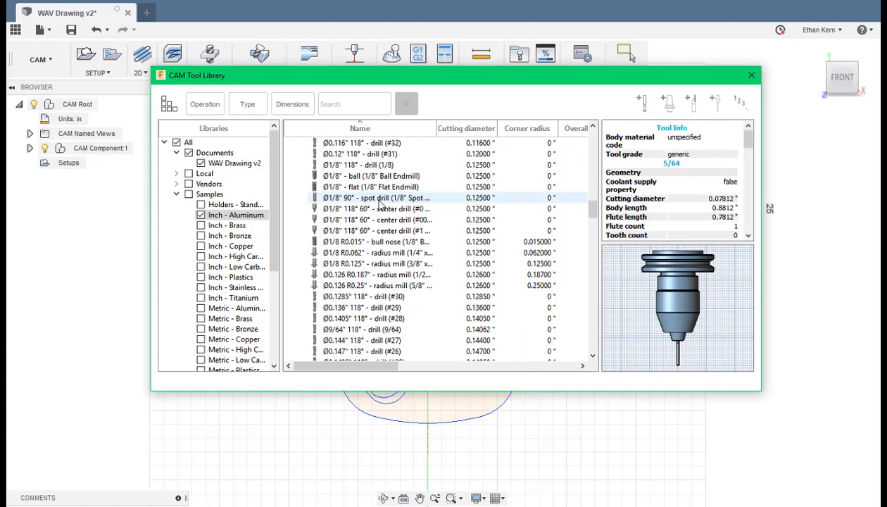
{"action": "scroll", "coordinate": [380, 203], "scroll_direction": "down", "scroll_amount": 7}
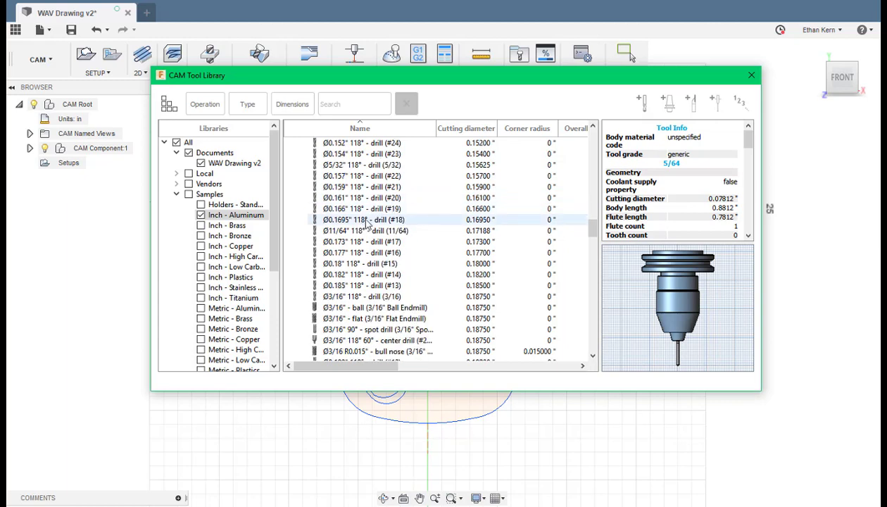
{"action": "mouse_move", "coordinate": [357, 298]}
{"action": "left_mouse_down"}
{"action": "mouse_move", "coordinate": [309, 285]}
{"action": "mouse_move", "coordinate": [237, 163]}
{"action": "left_mouse_up"}
Copy the 1/4" 118° drill and the 1/4" flat end mill into the WAV Drawing v2 library
{"action": "scroll", "coordinate": [384, 261], "scroll_direction": "down", "scroll_amount": 8}
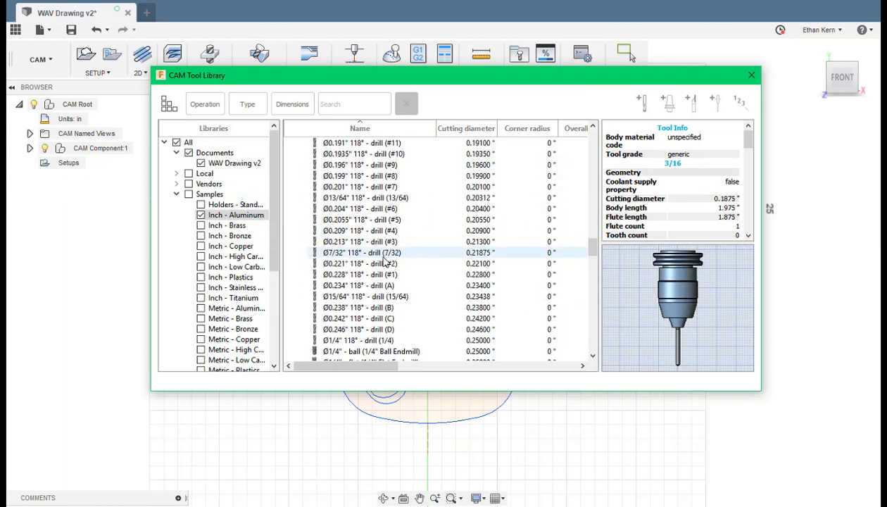
{"action": "scroll", "coordinate": [359, 310], "scroll_direction": "down", "scroll_amount": 1}
{"action": "mouse_move", "coordinate": [359, 308]}
{"action": "left_mouse_down"}
{"action": "mouse_move", "coordinate": [262, 210]}
{"action": "mouse_move", "coordinate": [238, 163]}
{"action": "left_mouse_up"}
{"action": "left_click", "coordinate": [347, 330]}
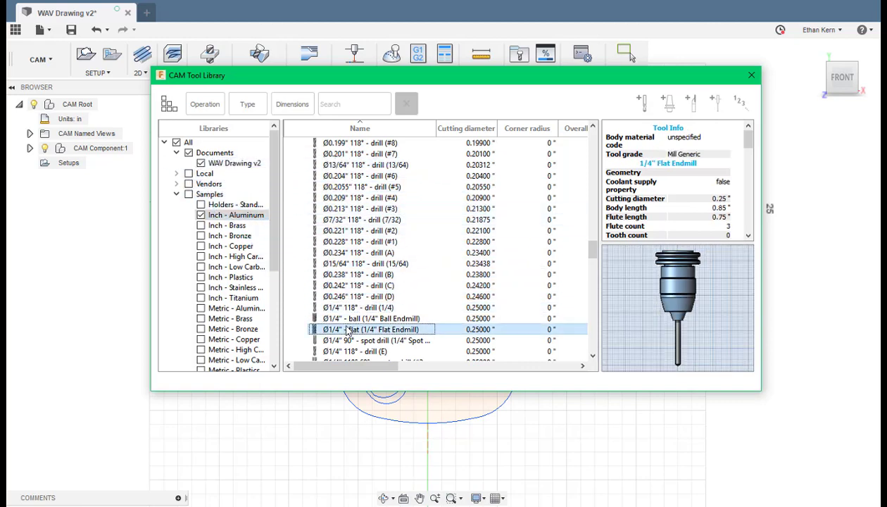
{"action": "mouse_move", "coordinate": [347, 330]}
{"action": "left_mouse_down"}
{"action": "mouse_move", "coordinate": [223, 231]}
{"action": "mouse_move", "coordinate": [237, 164]}
{"action": "left_mouse_up"}
Copy the 1/2" flat end mill from the aluminum samples into the WAV Drawing v2 library
{"action": "scroll", "coordinate": [380, 277], "scroll_direction": "down", "scroll_amount": 3}
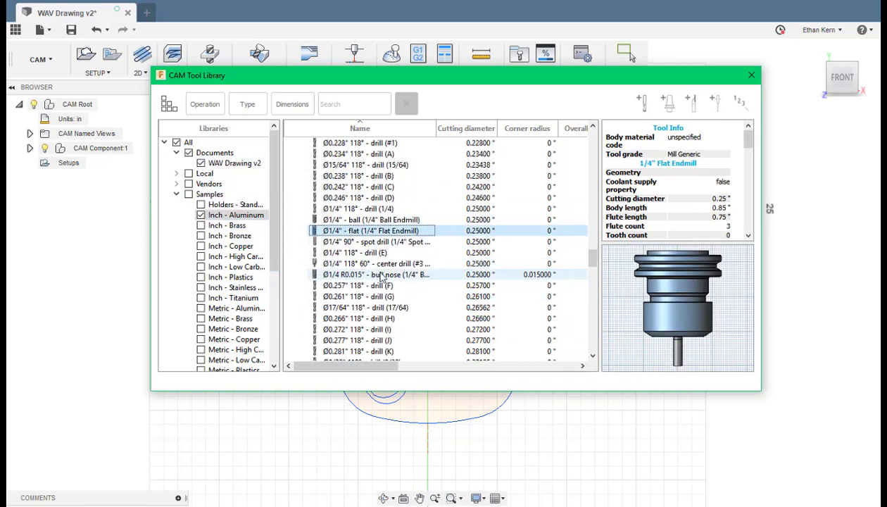
{"action": "scroll", "coordinate": [380, 278], "scroll_direction": "down", "scroll_amount": 15}
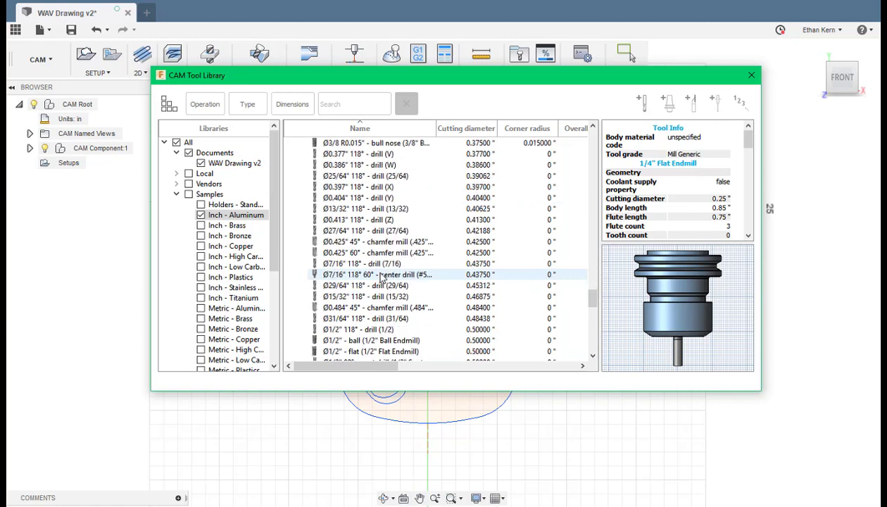
{"action": "scroll", "coordinate": [378, 283], "scroll_direction": "down", "scroll_amount": 2}
{"action": "mouse_move", "coordinate": [363, 289]}
{"action": "left_mouse_down"}
{"action": "mouse_move", "coordinate": [275, 229]}
{"action": "mouse_move", "coordinate": [237, 167]}
{"action": "left_mouse_up"}
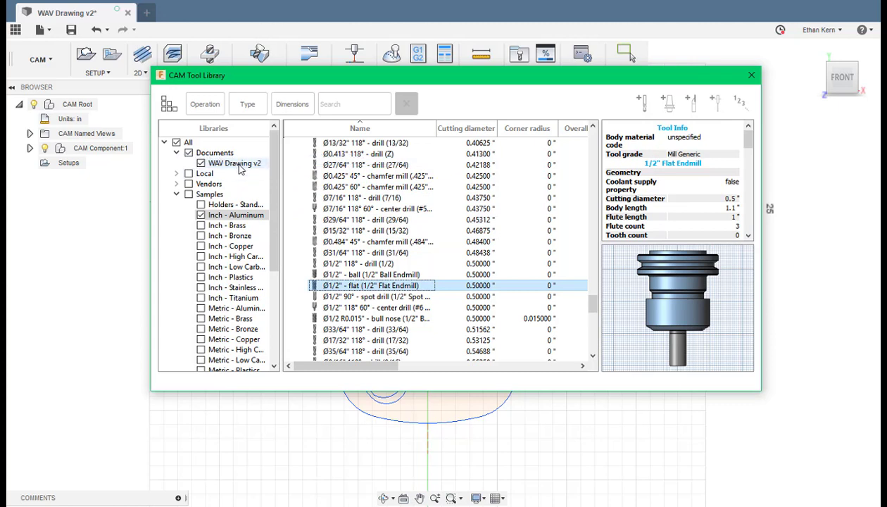
In the WAV Drawing v2 library, give the 1/2" flat end mill 2 flutes and set its shoulder, body and flute lengths to 2 in
{"action": "left_click", "coordinate": [239, 166]}
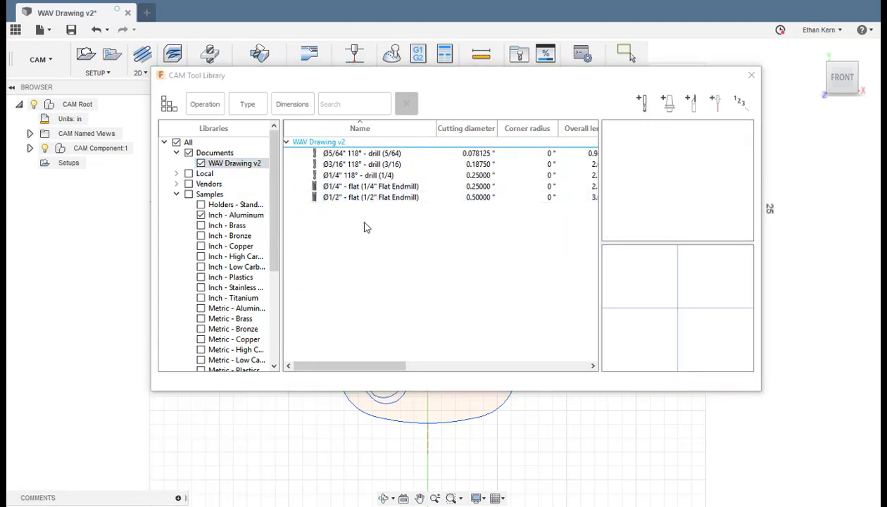
{"action": "double_click", "coordinate": [363, 198]}
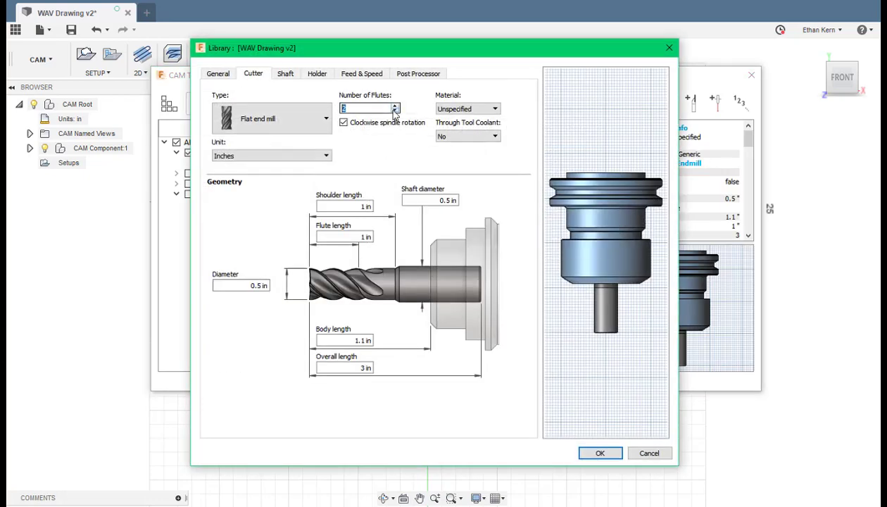
{"action": "left_click", "coordinate": [363, 205]}
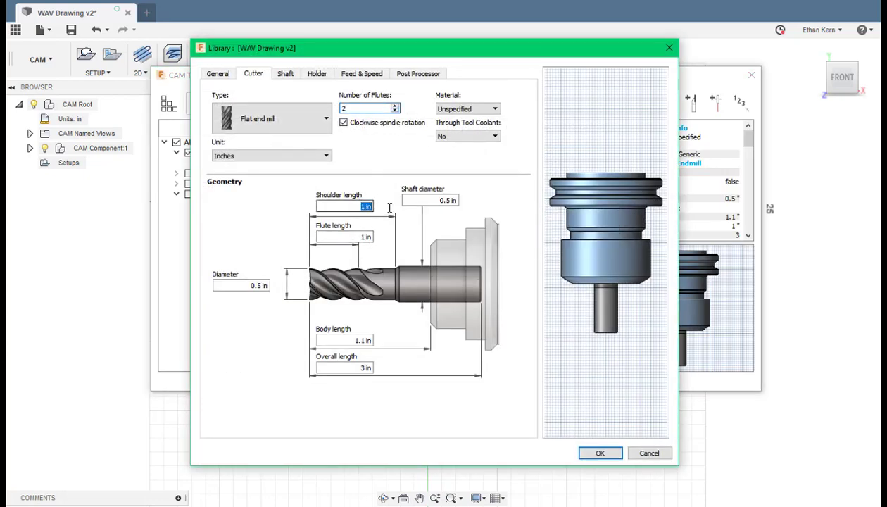
{"action": "type", "text": "2"}
{"action": "left_click", "coordinate": [358, 341]}
{"action": "type", "text": "2"}
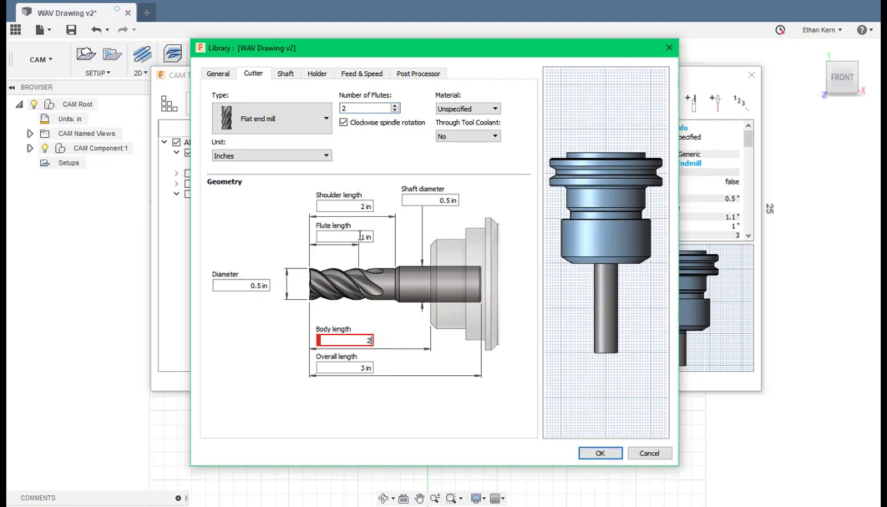
{"action": "left_click", "coordinate": [361, 235]}
{"action": "type", "text": "2"}
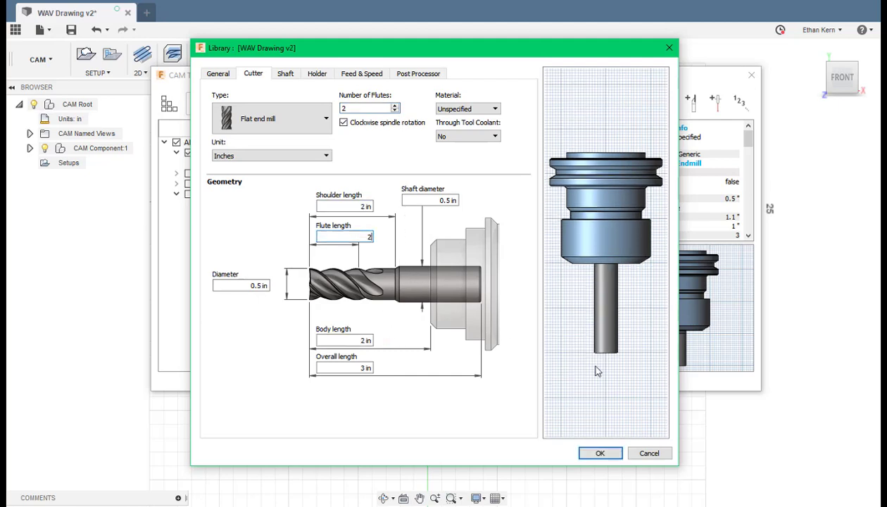
Assign tool number 1 to the 1/2" flat end mill and save its settings
{"action": "left_click", "coordinate": [414, 73]}
{"action": "double_click", "coordinate": [234, 121]}
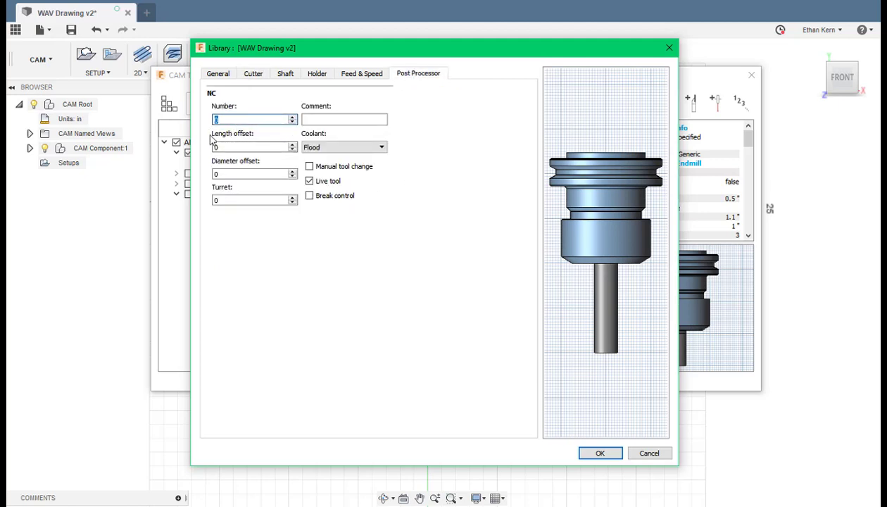
{"action": "type", "text": "1"}
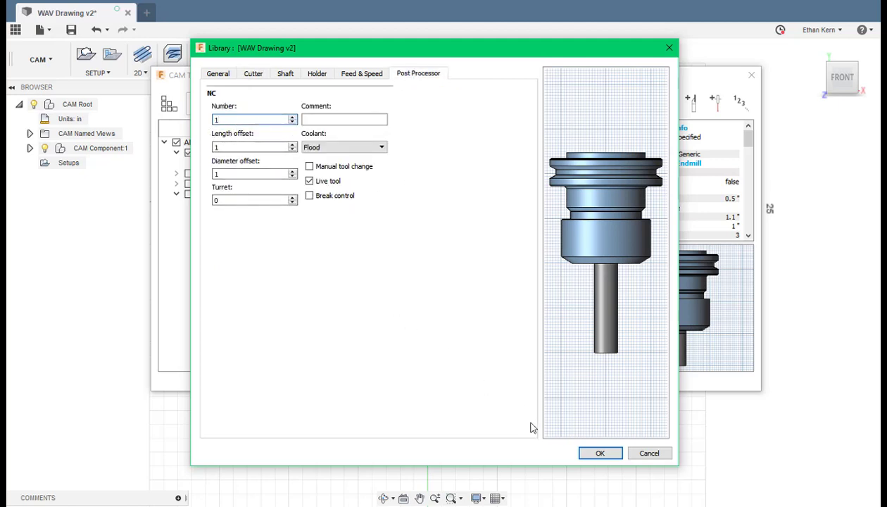
{"action": "left_click", "coordinate": [585, 451]}
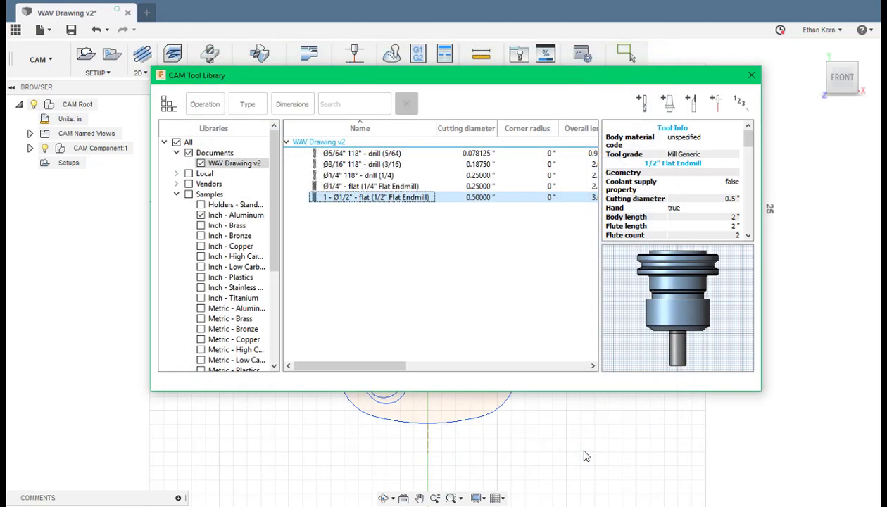
Open the 1/4" flat end mill in the document library and assign it tool number 2
{"action": "left_click", "coordinate": [362, 187]}
{"action": "double_click", "coordinate": [362, 187]}
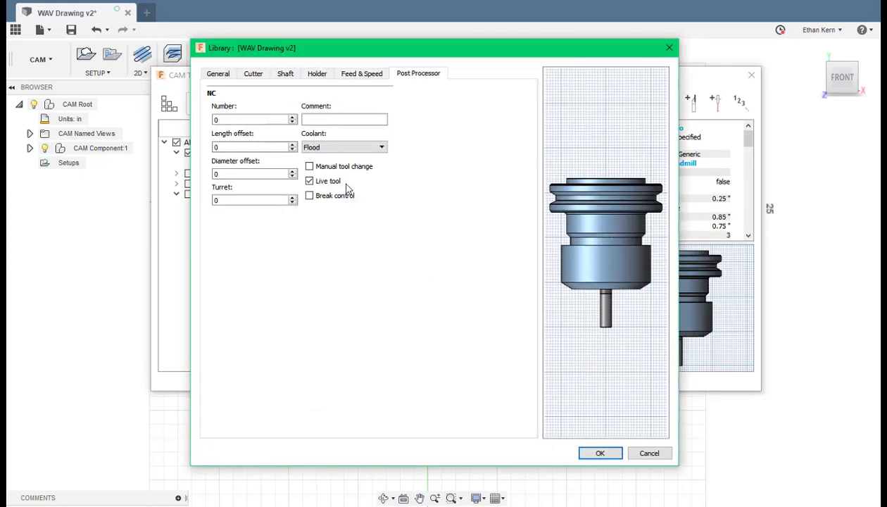
{"action": "left_click_drag", "start_coordinate": [244, 117], "coordinate": [195, 118]}
{"action": "type", "text": "4"}
{"action": "left_click", "coordinate": [252, 146]}
{"action": "type", "text": "4"}
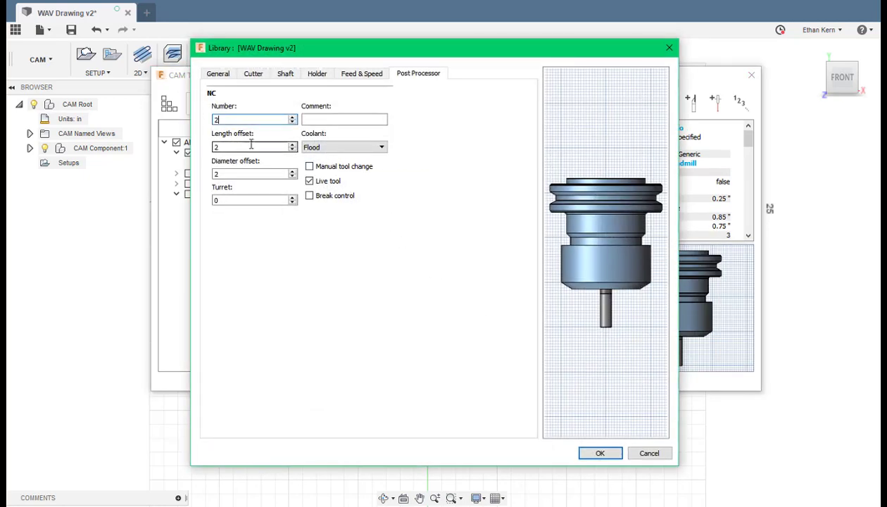
Set the 1/4" flat end mill's flute length to 1 in, shoulder length to 1.5 in and body length to 2 in, and save it
{"action": "left_click", "coordinate": [253, 74]}
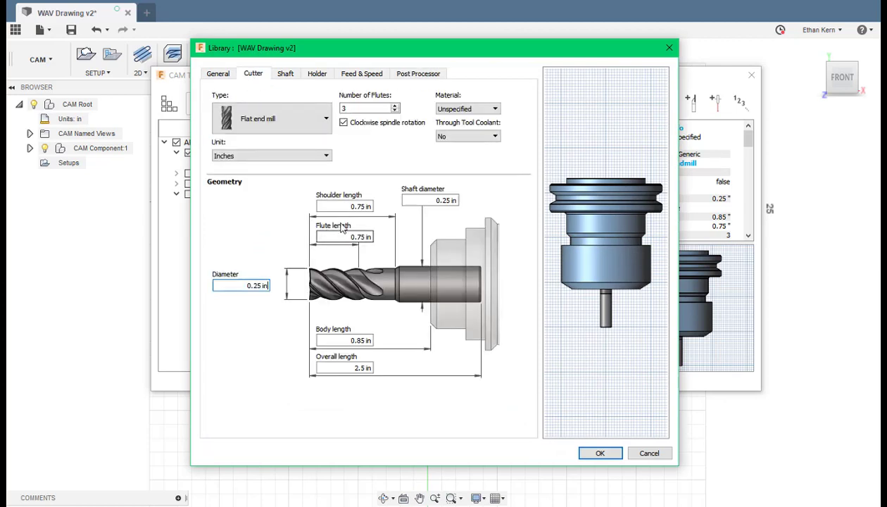
{"action": "left_click_drag", "start_coordinate": [342, 235], "coordinate": [387, 250]}
{"action": "type", "text": "1"}
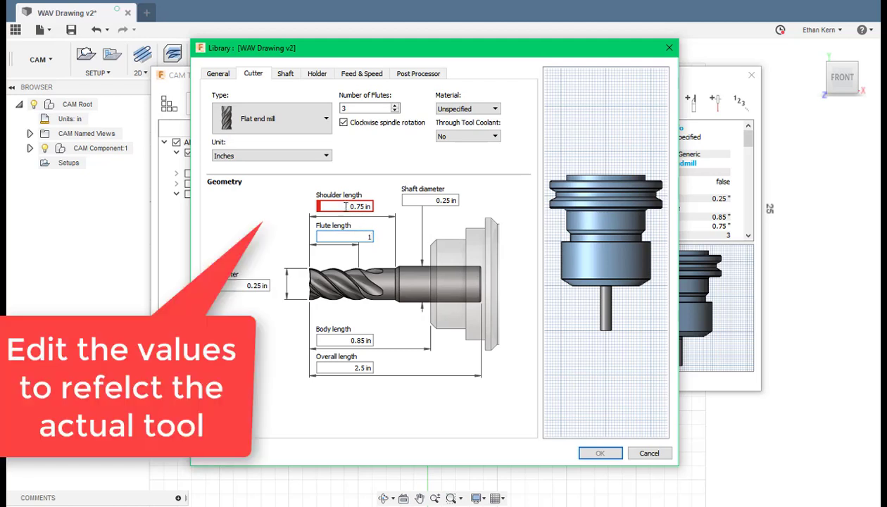
{"action": "left_click_drag", "start_coordinate": [338, 205], "coordinate": [378, 206]}
{"action": "type", "text": "1.5"}
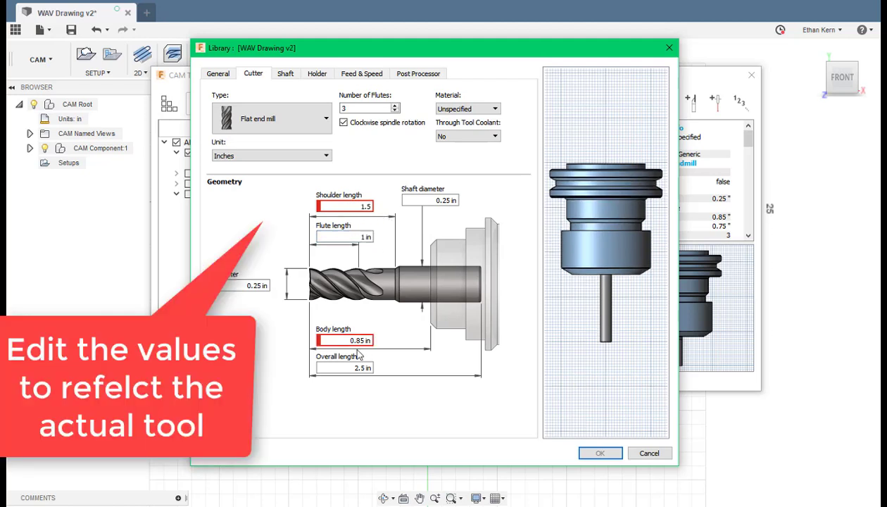
{"action": "left_click_drag", "start_coordinate": [350, 340], "coordinate": [414, 344]}
{"action": "type", "text": "2"}
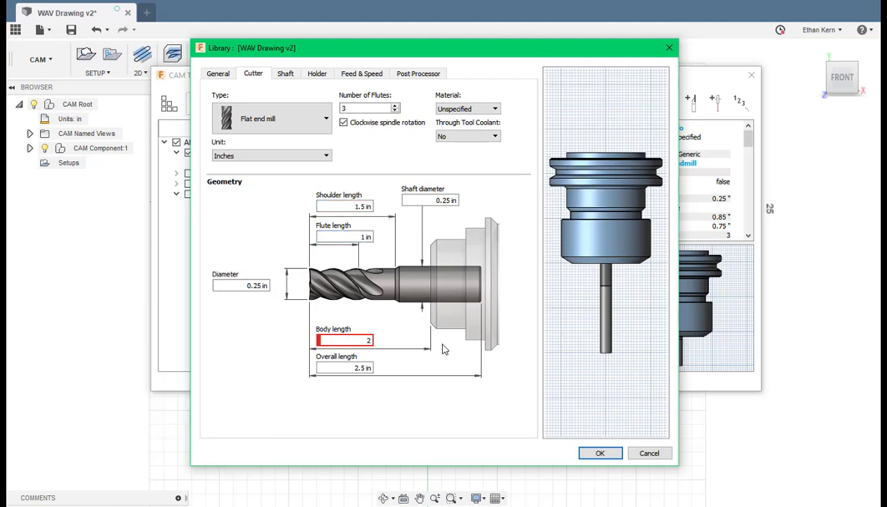
{"action": "left_click", "coordinate": [601, 453]}
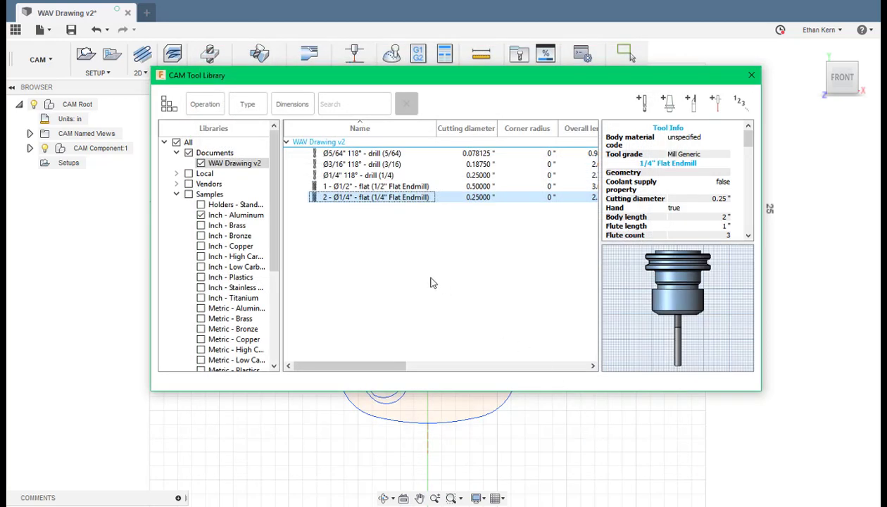
Assign tool number 4 to the 1/4" drill in the document library and save it
{"action": "left_click", "coordinate": [360, 176]}
{"action": "double_click", "coordinate": [360, 177]}
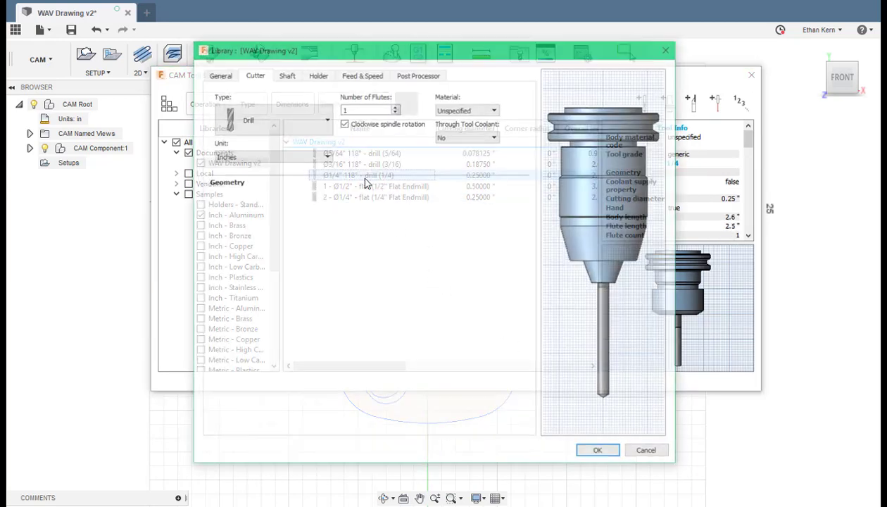
{"action": "left_click", "coordinate": [417, 74]}
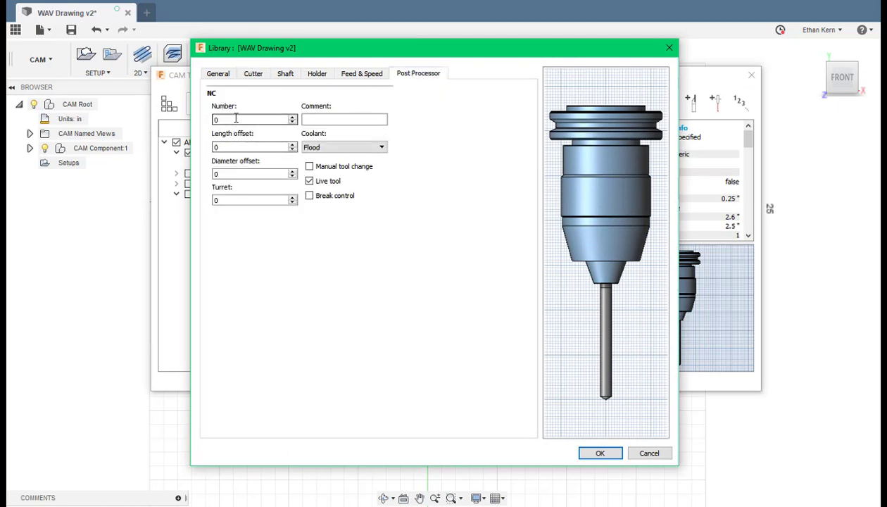
{"action": "left_click_drag", "start_coordinate": [234, 119], "coordinate": [209, 119]}
{"action": "type", "text": "4"}
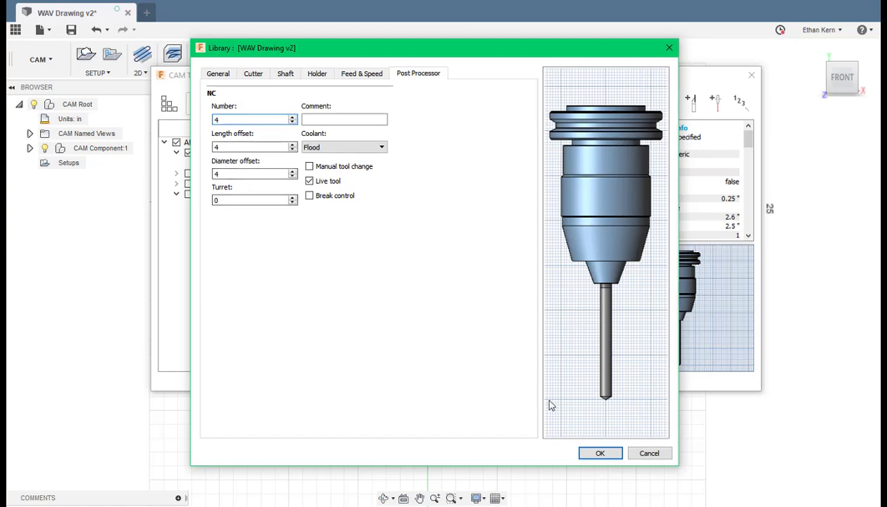
{"action": "left_click", "coordinate": [600, 453]}
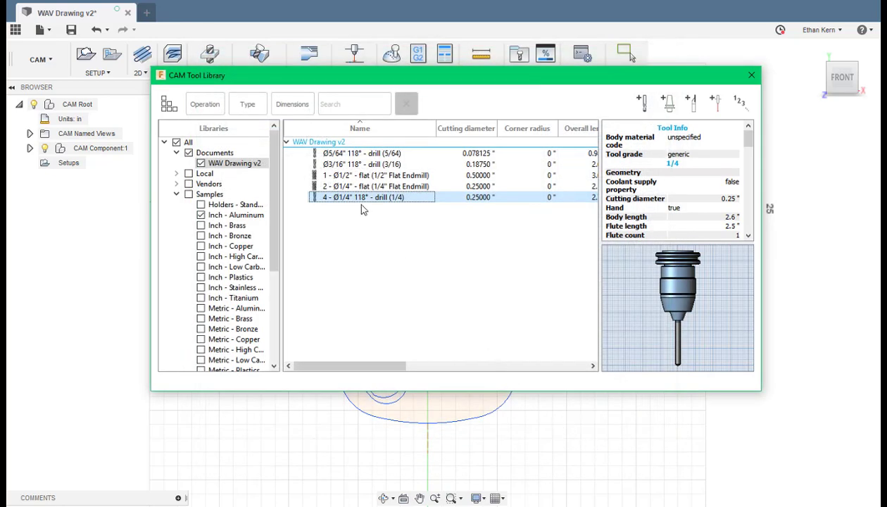
Assign tool number 8 to the 3/16" drill and save its settings
{"action": "left_click", "coordinate": [345, 164]}
{"action": "double_click", "coordinate": [340, 168]}
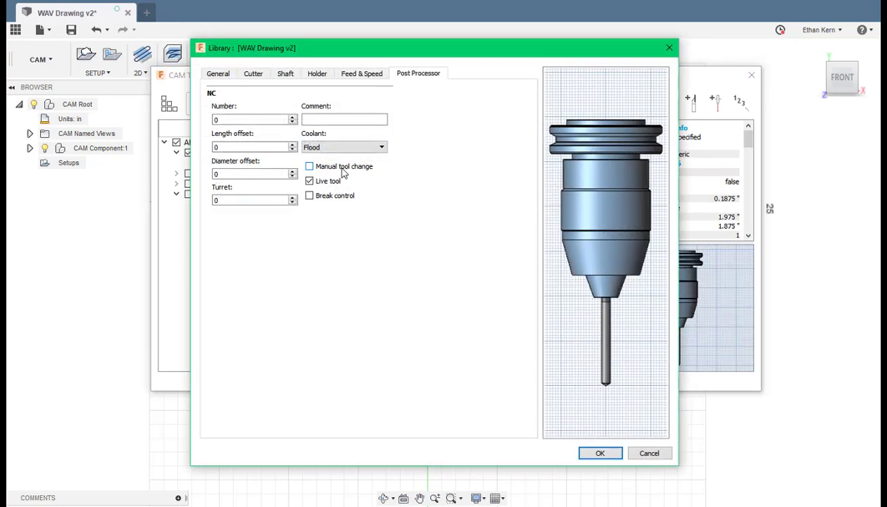
{"action": "type", "text": "8"}
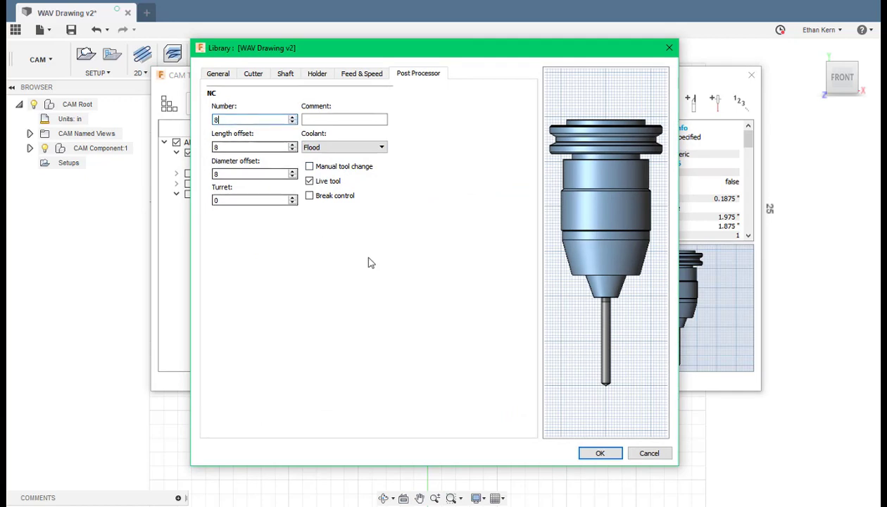
{"action": "left_click", "coordinate": [591, 453]}
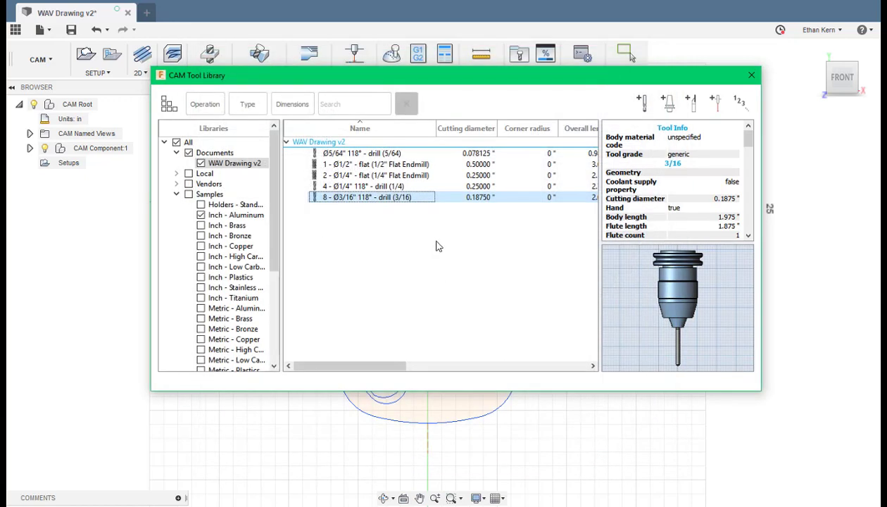
Assign tool number 3 to the 5/64" drill, save it and close the tool library
{"action": "double_click", "coordinate": [352, 152]}
{"action": "double_click", "coordinate": [239, 123]}
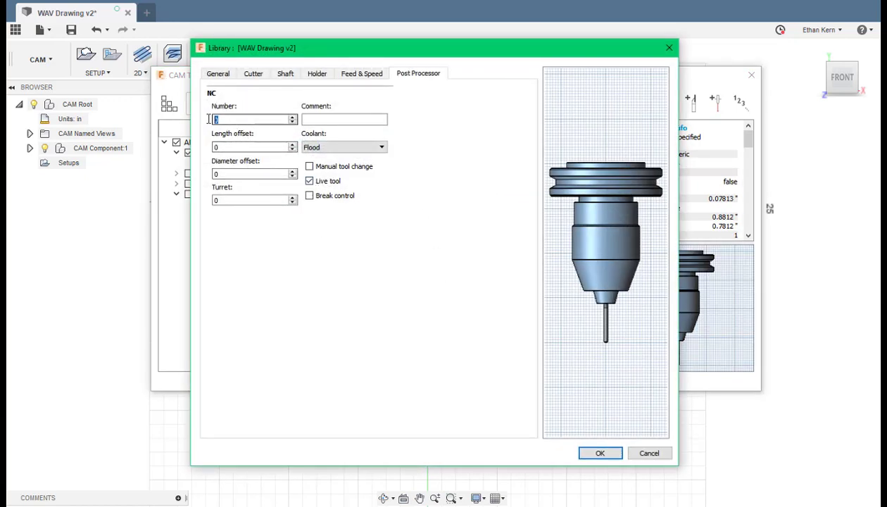
{"action": "type", "text": "3"}
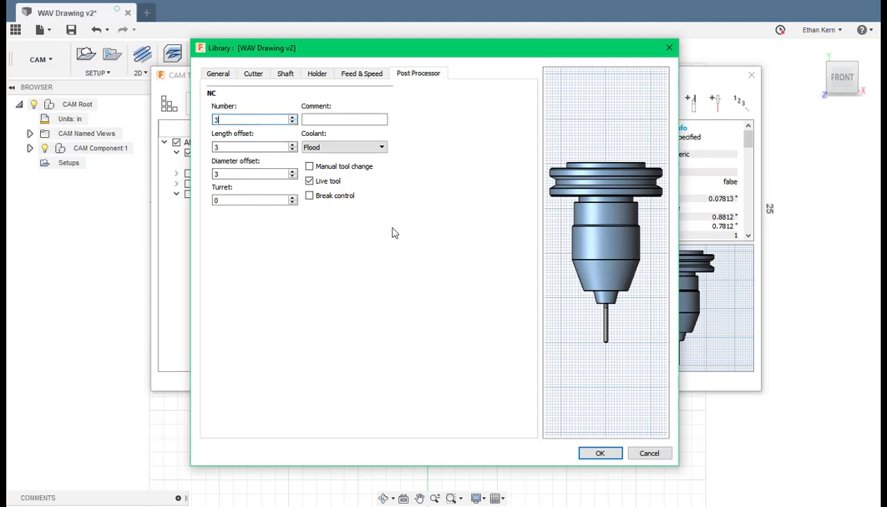
{"action": "left_click", "coordinate": [597, 453]}
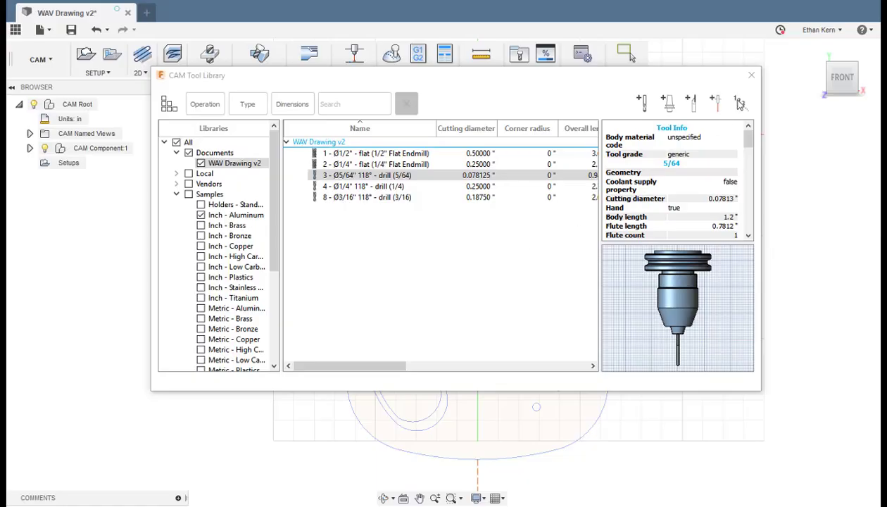
{"action": "left_click", "coordinate": [751, 75]}
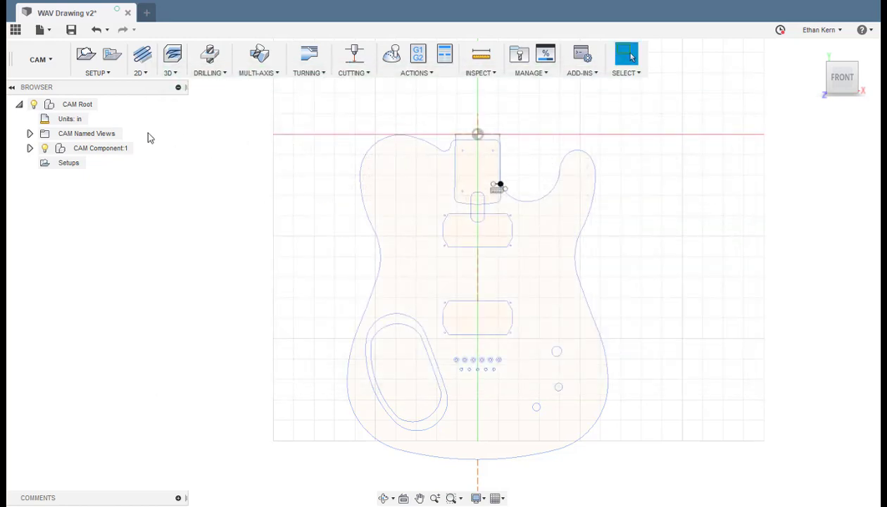
Create a milling setup with its WCS origin at the selected sketch point on the centreline, just above the neck end of the body
{"action": "left_click", "coordinate": [85, 57]}
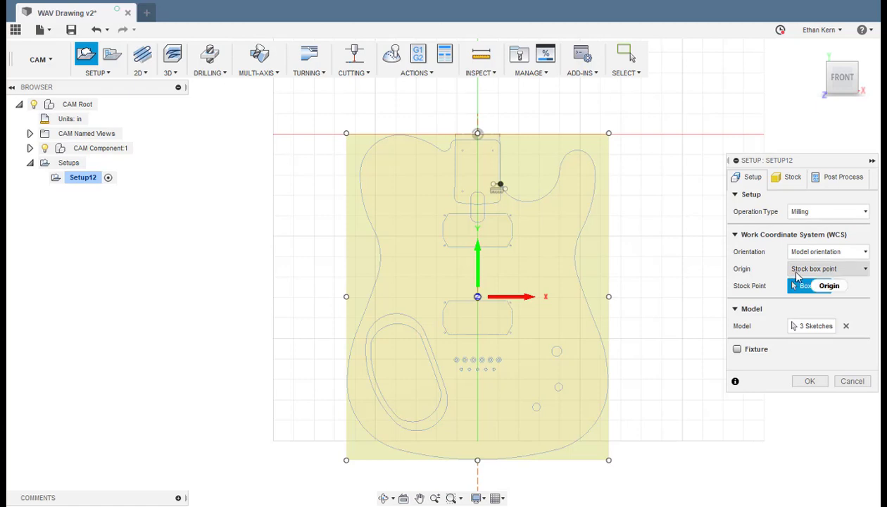
{"action": "left_click", "coordinate": [797, 276]}
{"action": "left_click", "coordinate": [815, 303]}
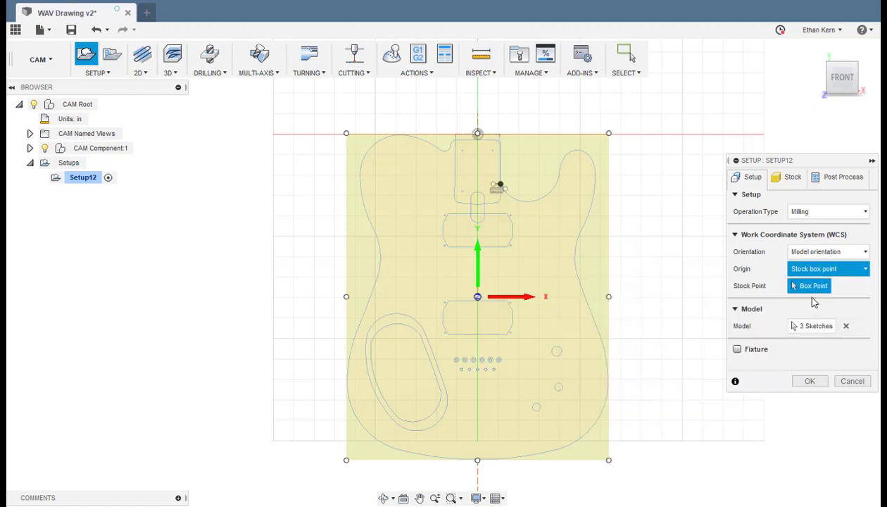
{"action": "scroll", "coordinate": [461, 98], "scroll_direction": "up", "scroll_amount": 5}
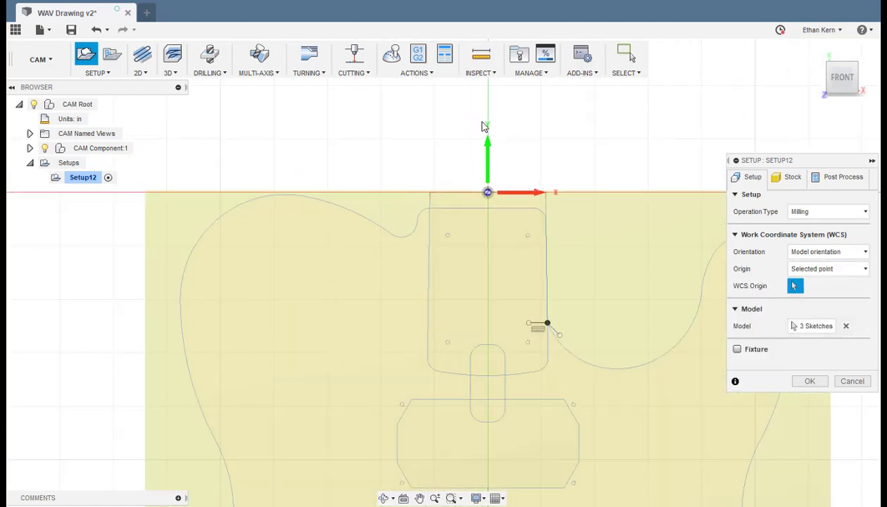
{"action": "scroll", "coordinate": [484, 127], "scroll_direction": "up", "scroll_amount": 4}
{"action": "left_click", "coordinate": [487, 151]}
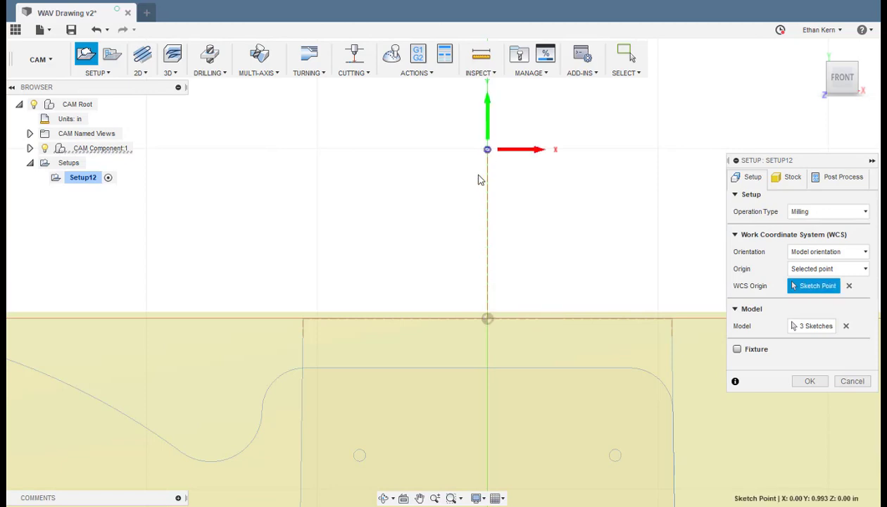
{"action": "scroll", "coordinate": [471, 188], "scroll_direction": "down", "scroll_amount": 5}
{"action": "scroll", "coordinate": [469, 211], "scroll_direction": "down", "scroll_amount": 4}
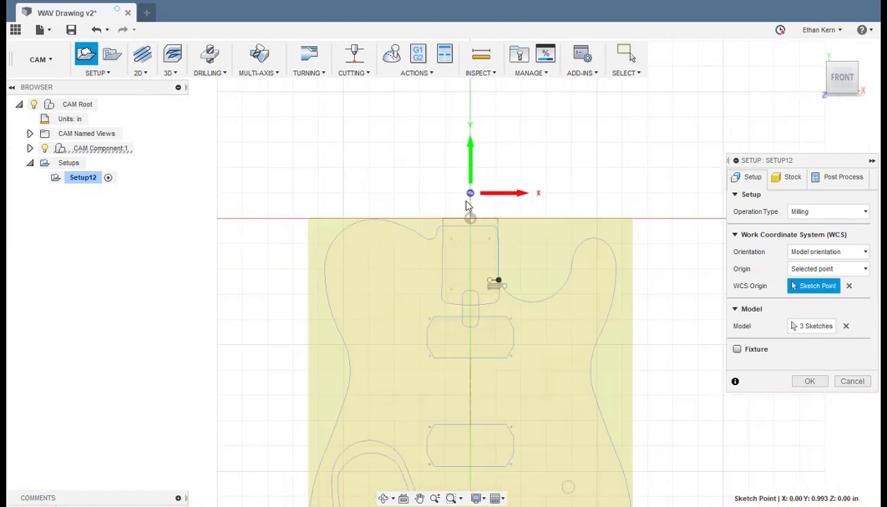
{"action": "middle_click_drag", "start_coordinate": [394, 245], "coordinate": [387, 176], "text": "shift"}
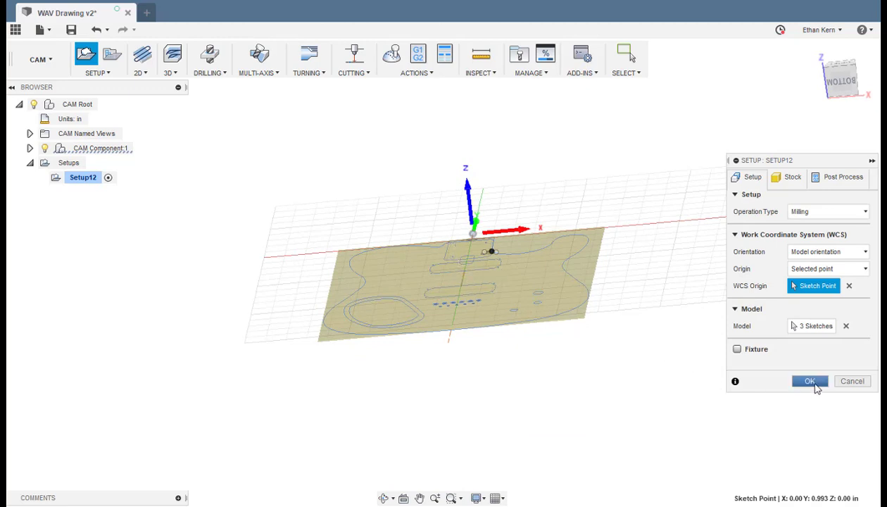
{"action": "left_click", "coordinate": [811, 382]}
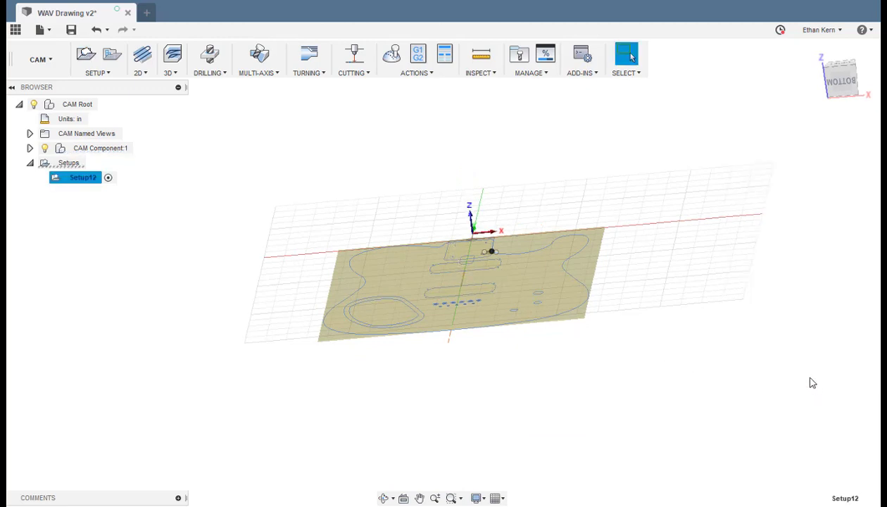
Rename the new milling setup as Back
{"action": "left_click", "coordinate": [83, 180]}
{"action": "type", "text": "Back"}
{"action": "key", "text": "Return"}
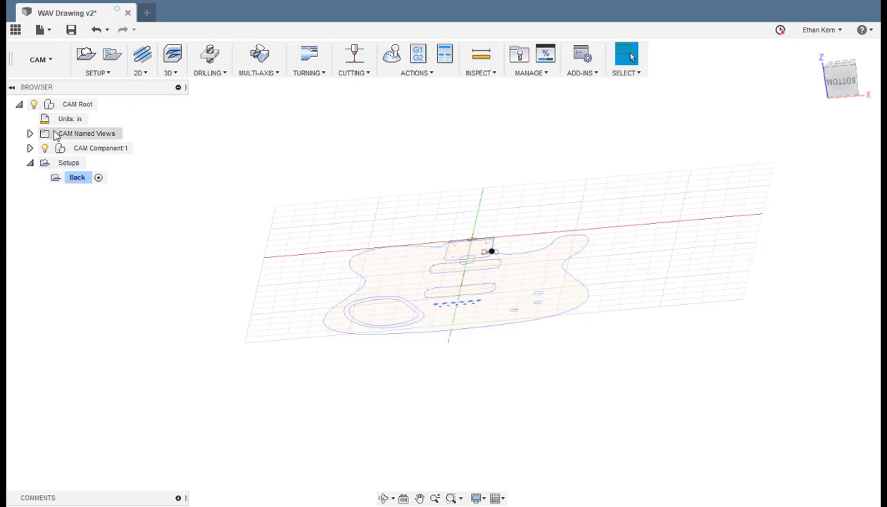
Create a second milling setup with its WCS origin at the same centreline sketch point beyond the neck end
{"action": "left_click", "coordinate": [84, 54]}
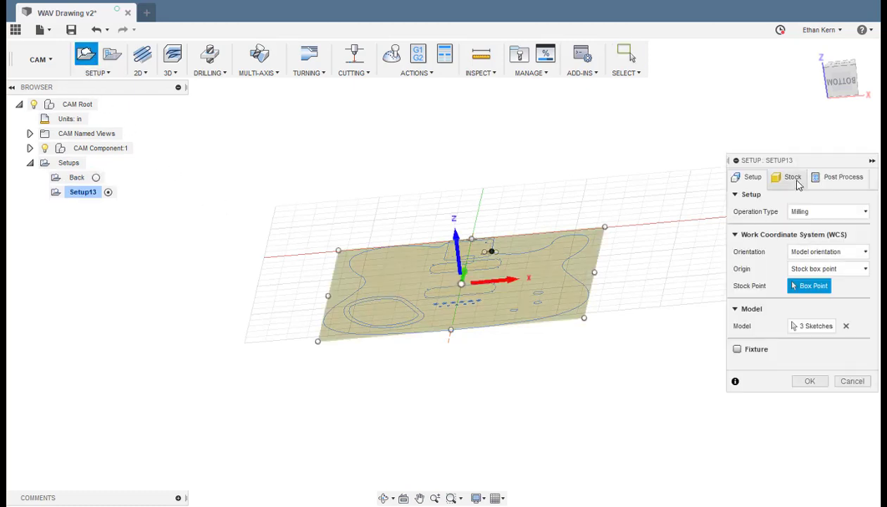
{"action": "left_click", "coordinate": [810, 269]}
{"action": "left_click", "coordinate": [816, 299]}
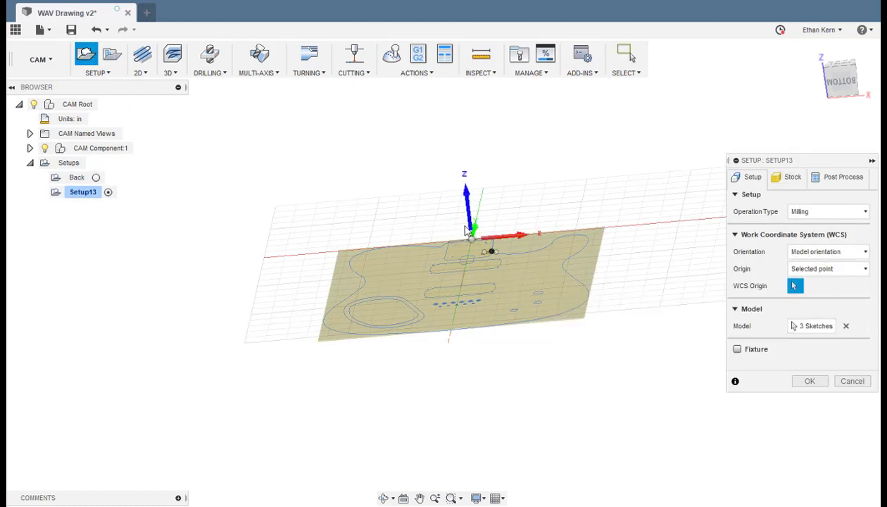
{"action": "scroll", "coordinate": [493, 240], "scroll_direction": "up", "scroll_amount": 5}
{"action": "scroll", "coordinate": [475, 261], "scroll_direction": "up", "scroll_amount": 4}
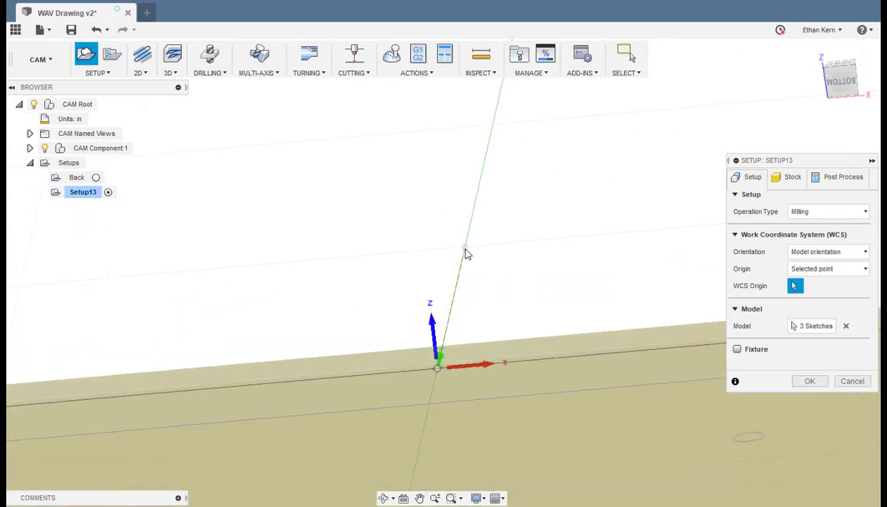
{"action": "left_click", "coordinate": [464, 250]}
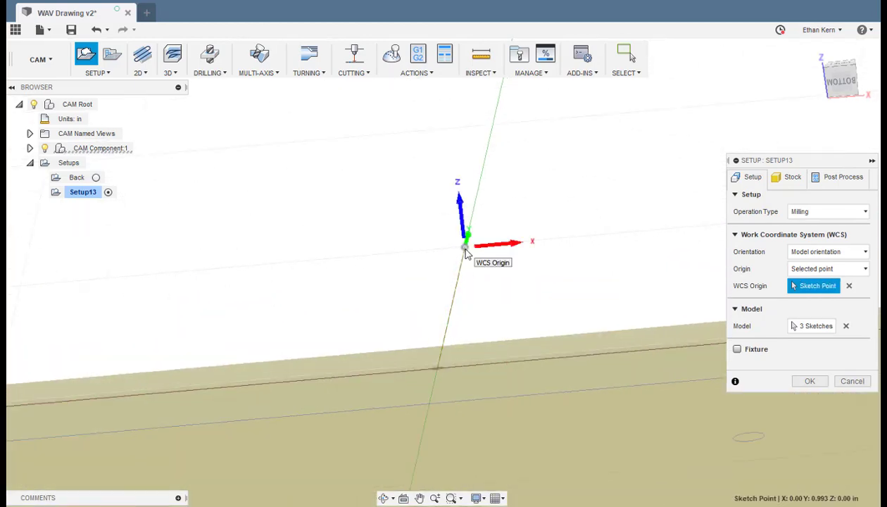
{"action": "left_click", "coordinate": [810, 381]}
Return to an upright front view of the guitar body and rename the second setup as Front
{"action": "scroll", "coordinate": [570, 320], "scroll_direction": "down", "scroll_amount": 5}
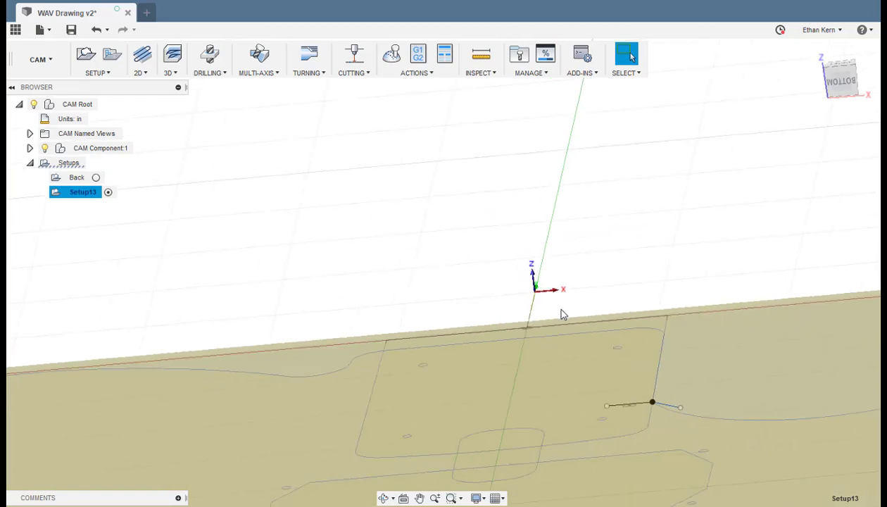
{"action": "scroll", "coordinate": [574, 318], "scroll_direction": "down", "scroll_amount": 3}
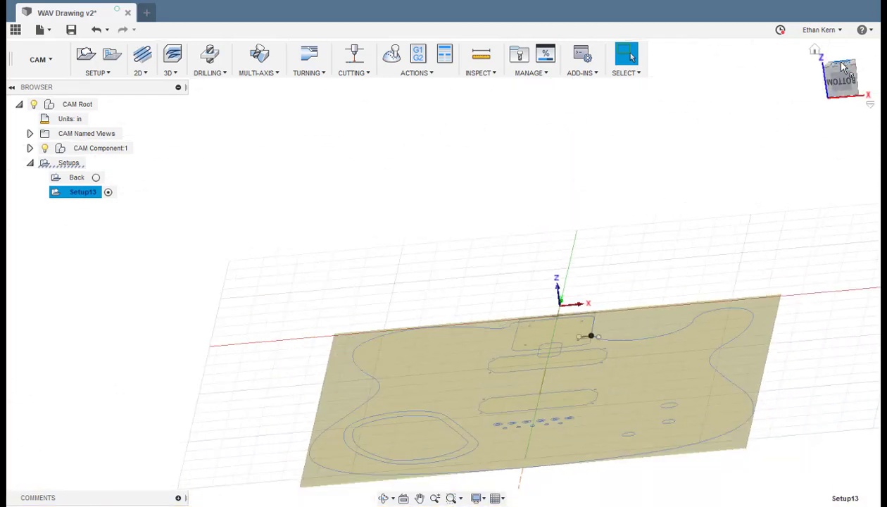
{"action": "left_click", "coordinate": [844, 65]}
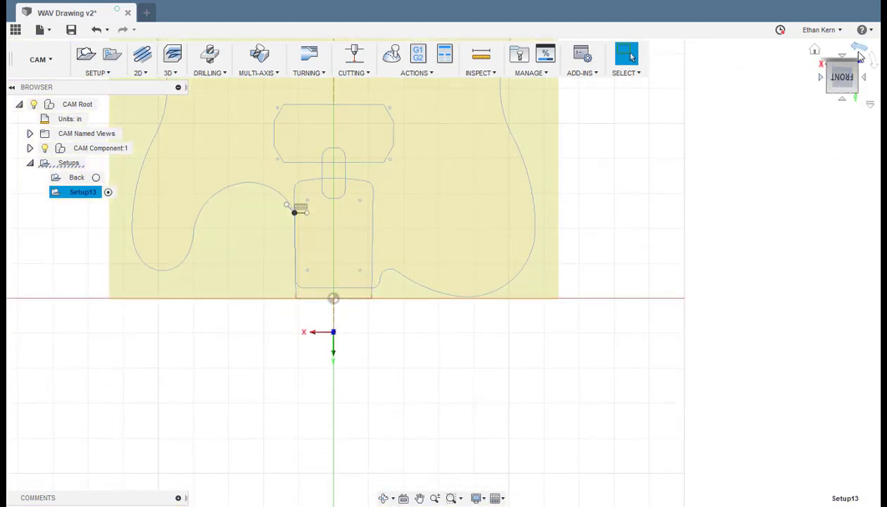
{"action": "left_click", "coordinate": [858, 50]}
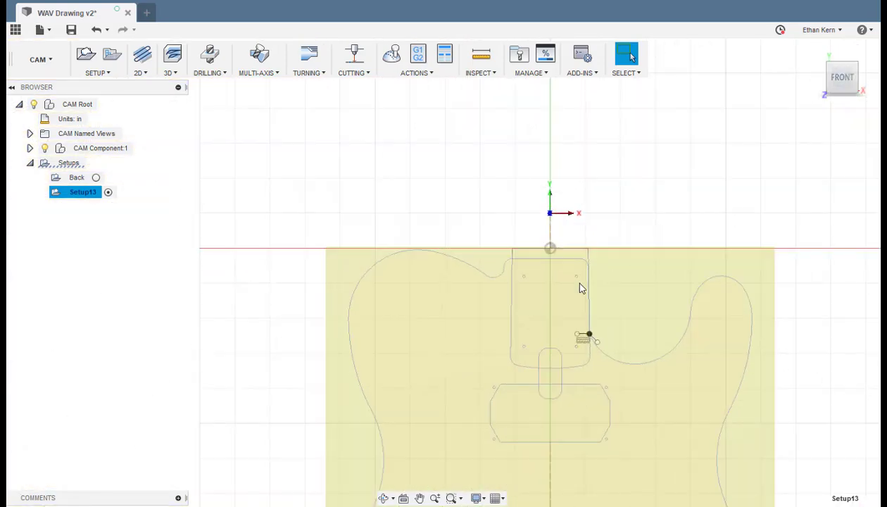
{"action": "scroll", "coordinate": [443, 289], "scroll_direction": "down", "scroll_amount": 5}
{"action": "scroll", "coordinate": [499, 468], "scroll_direction": "up", "scroll_amount": 3}
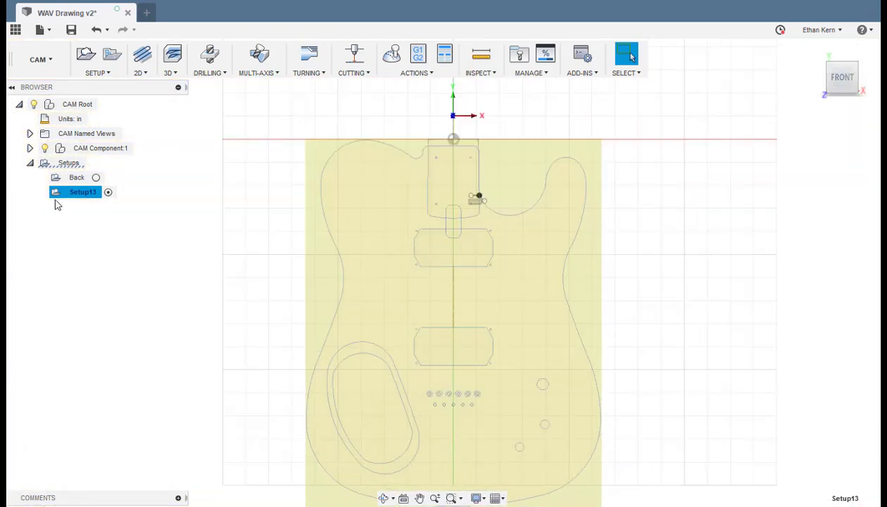
{"action": "left_click", "coordinate": [79, 192]}
{"action": "type", "text": "F"}
{"action": "left_click", "coordinate": [105, 250]}
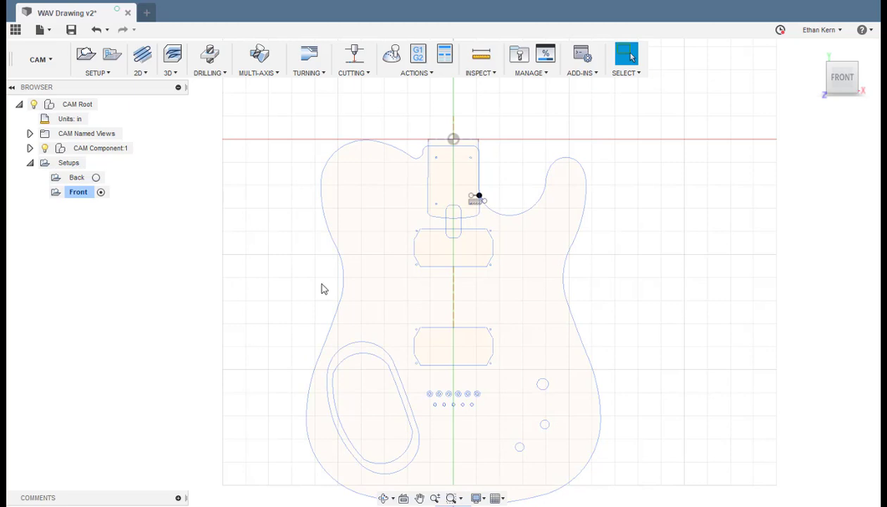
Activate the Back setup and add a folder named 250 Drill to it
{"action": "left_click", "coordinate": [96, 178]}
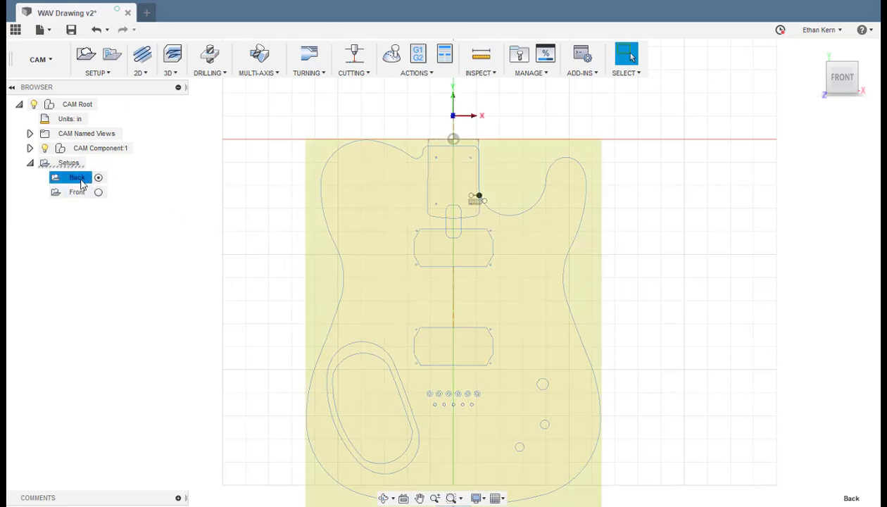
{"action": "right_click", "coordinate": [81, 180]}
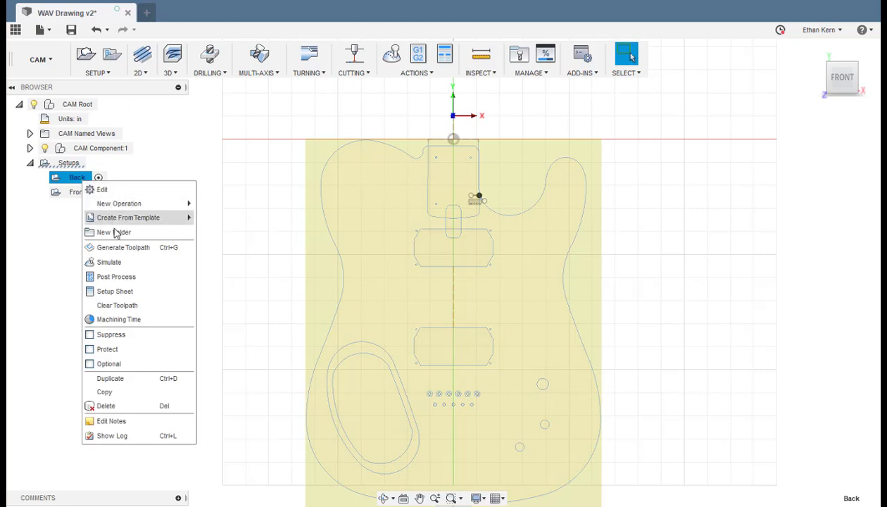
{"action": "left_click", "coordinate": [116, 235]}
{"action": "double_click", "coordinate": [83, 193]}
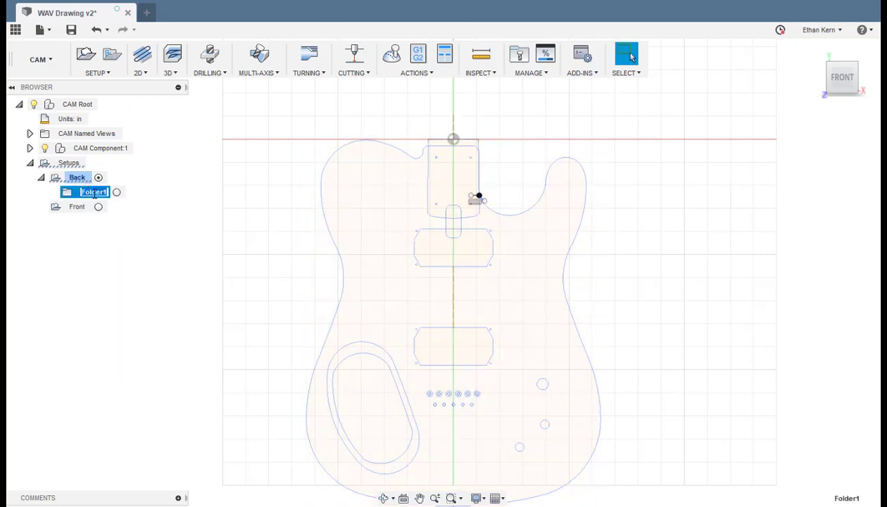
{"action": "type", "text": "250 Drill"}
{"action": "left_click", "coordinate": [83, 238]}
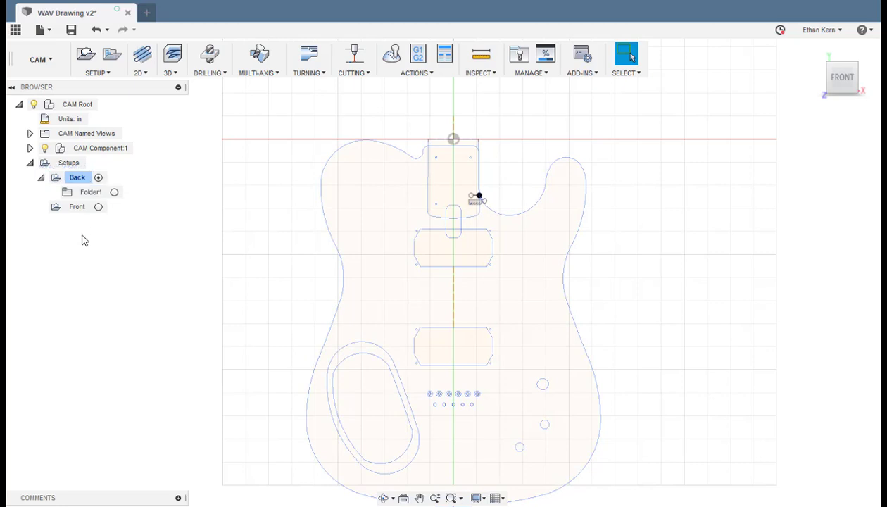
Add a folder named 500 EM to the Back setup
{"action": "right_click", "coordinate": [77, 177]}
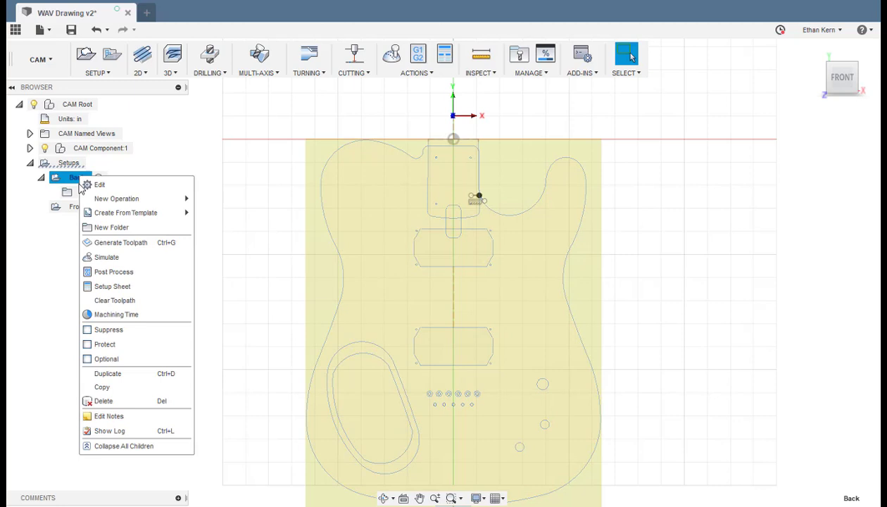
{"action": "left_click", "coordinate": [112, 227]}
{"action": "double_click", "coordinate": [92, 206]}
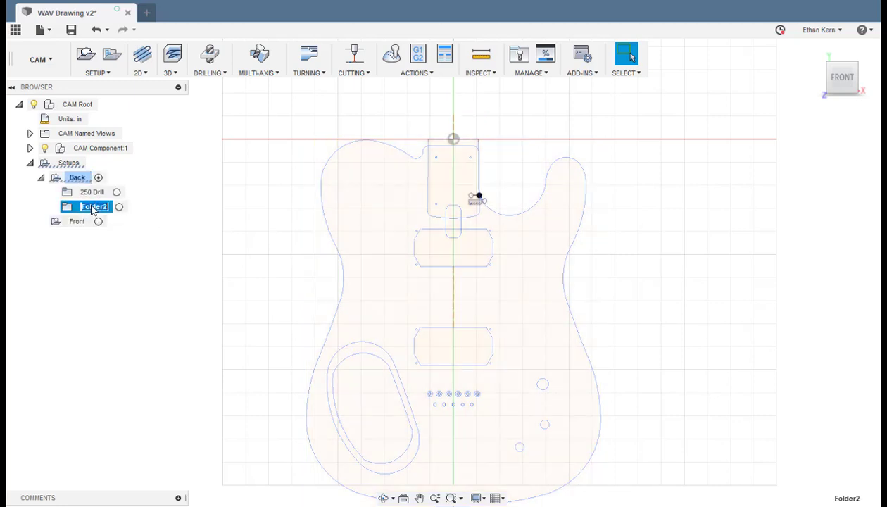
{"action": "type", "text": "500 EM"}
{"action": "left_click", "coordinate": [89, 290]}
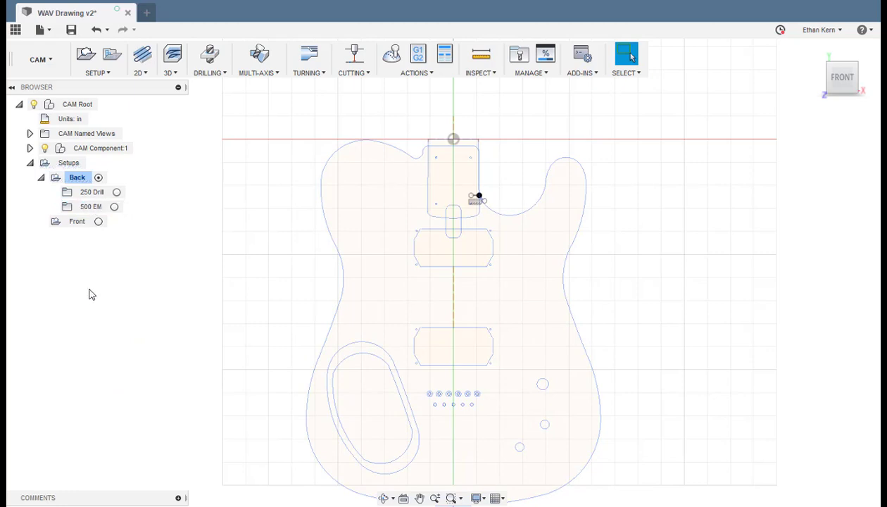
Activate the Front setup and add a folder named 500 EM to it
{"action": "left_click", "coordinate": [99, 222]}
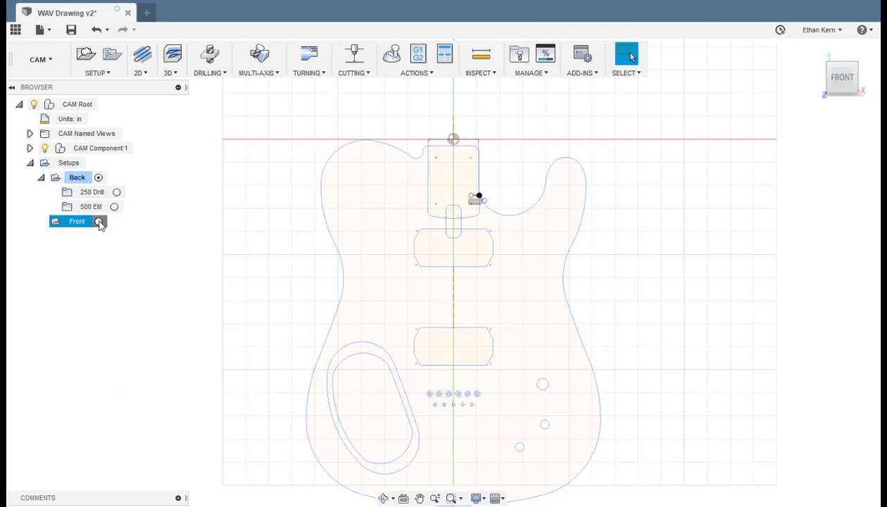
{"action": "right_click", "coordinate": [80, 223]}
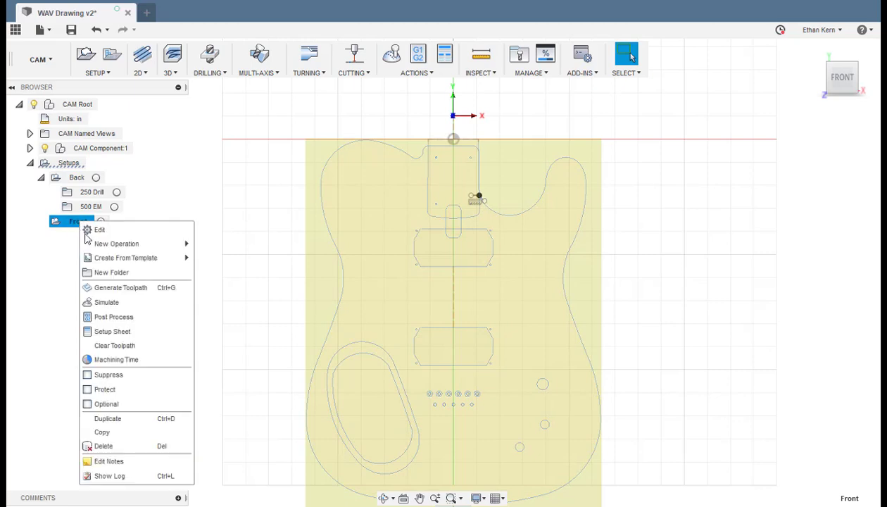
{"action": "left_click", "coordinate": [109, 272]}
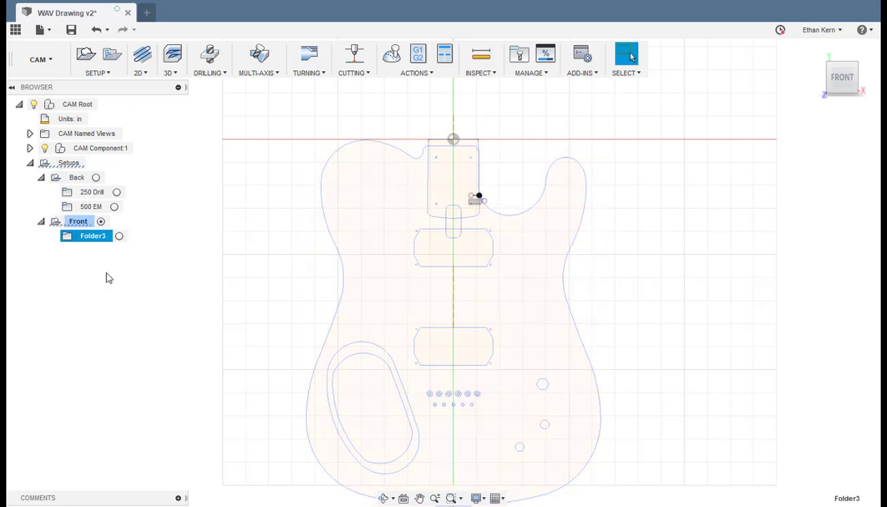
{"action": "double_click", "coordinate": [98, 236]}
{"action": "type", "text": "500 EM"}
{"action": "key", "text": "Return"}
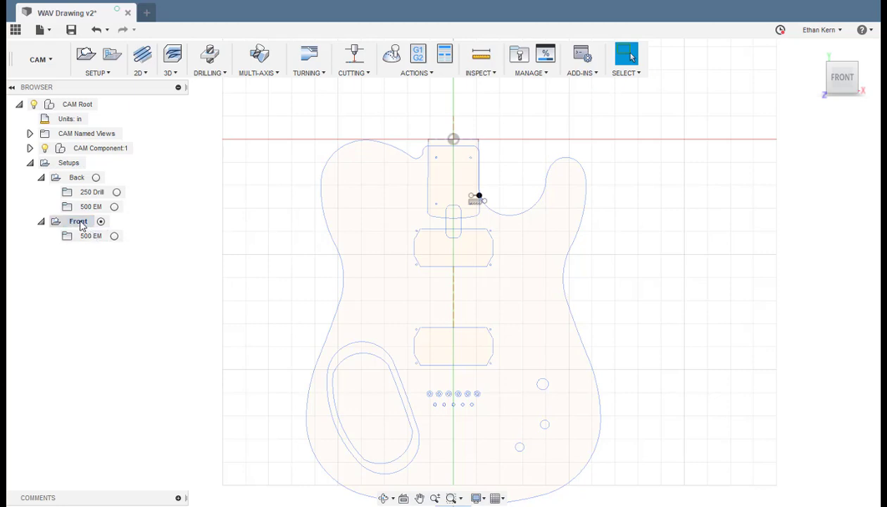
Add a folder named 078 Drill to the Front setup
{"action": "right_click", "coordinate": [80, 225]}
{"action": "left_click", "coordinate": [104, 285]}
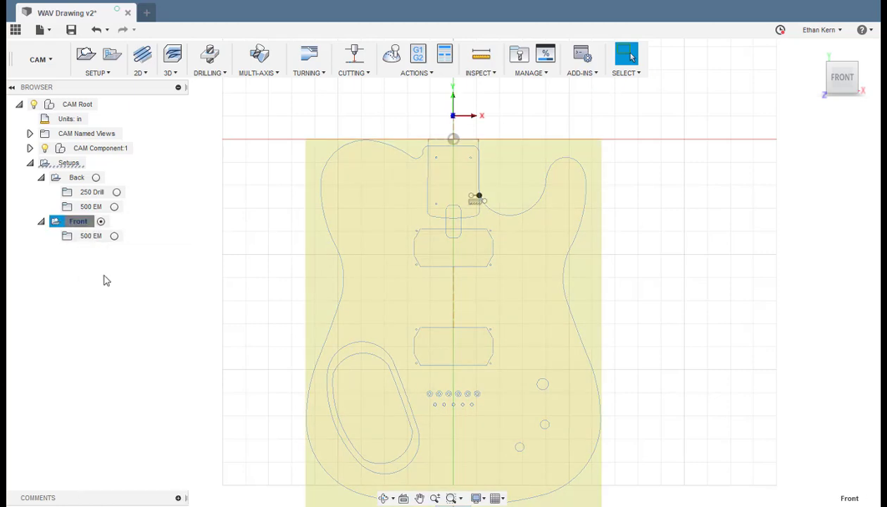
{"action": "double_click", "coordinate": [92, 252]}
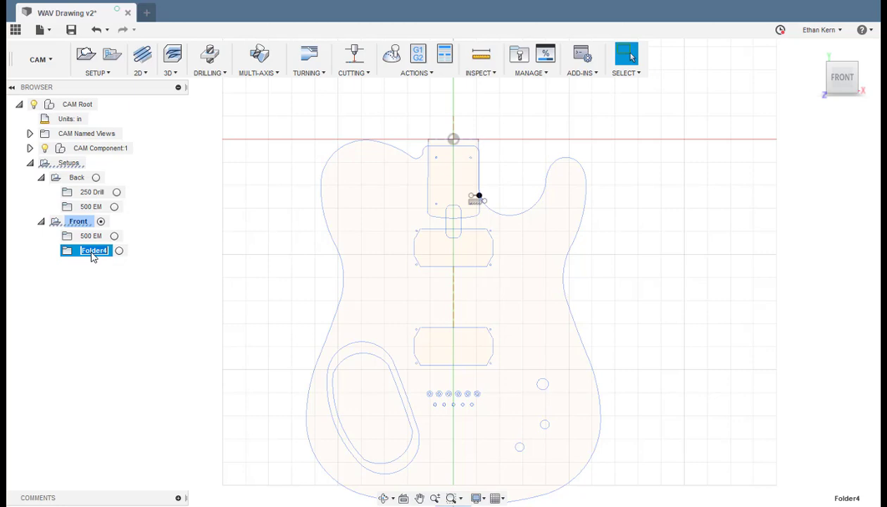
{"action": "type", "text": "078 Drill"}
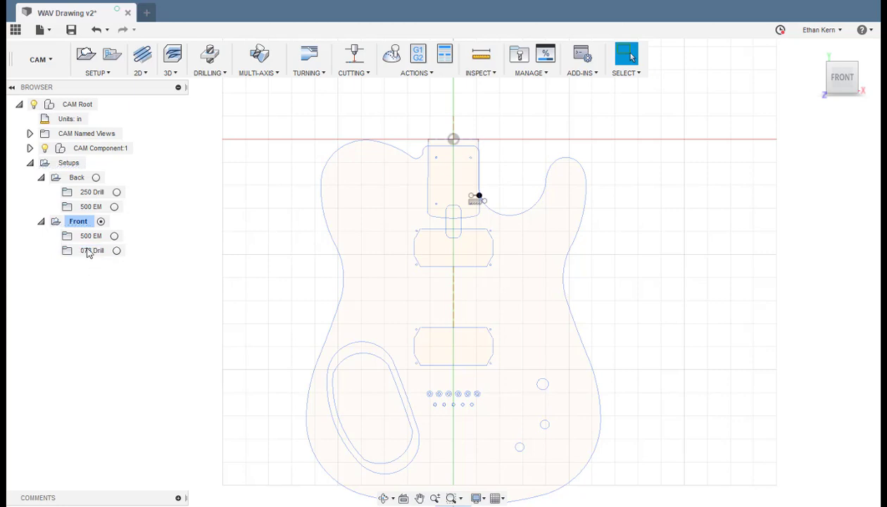
Add a folder named 250 EM to the Front setup
{"action": "right_click", "coordinate": [79, 223]}
{"action": "left_click", "coordinate": [106, 272]}
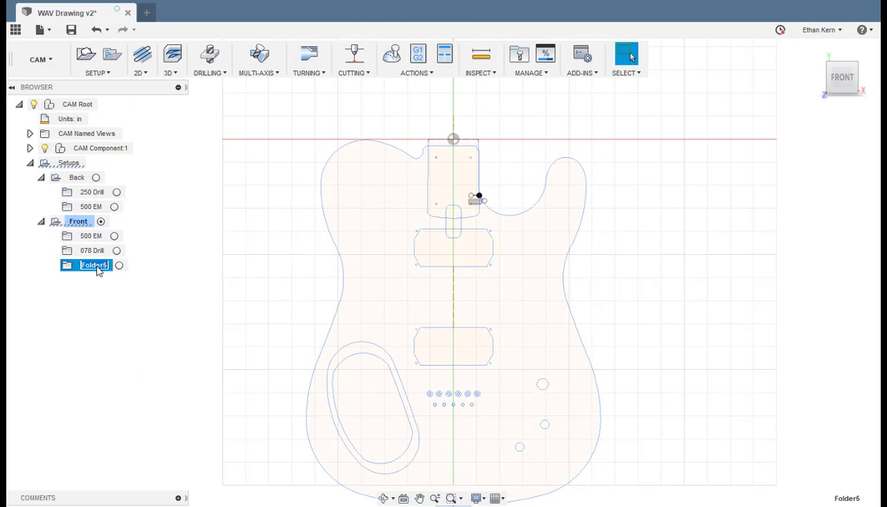
{"action": "type", "text": "250 EM"}
{"action": "key", "text": "Return"}
Add a folder named 188 Drill to the Front setup
{"action": "right_click", "coordinate": [81, 223]}
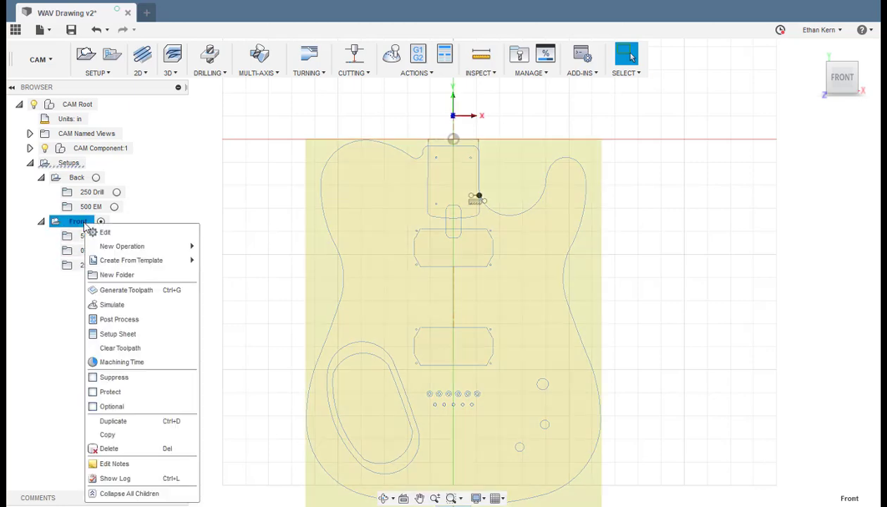
{"action": "left_click", "coordinate": [106, 275]}
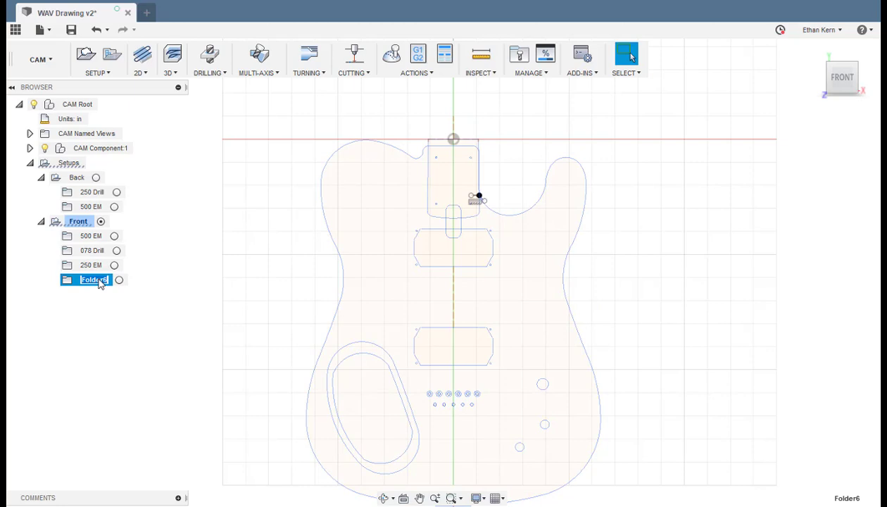
{"action": "type", "text": "188 Drill"}
{"action": "left_click", "coordinate": [97, 306]}
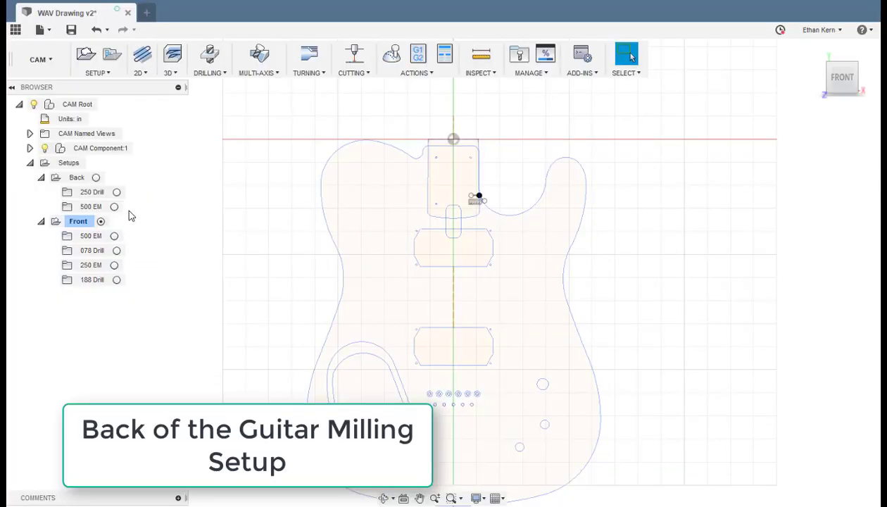
Activate the Back setup's 250 Drill folder and start a drilling operation with tool 4, the 1/4" 118° drill
{"action": "left_click", "coordinate": [116, 194]}
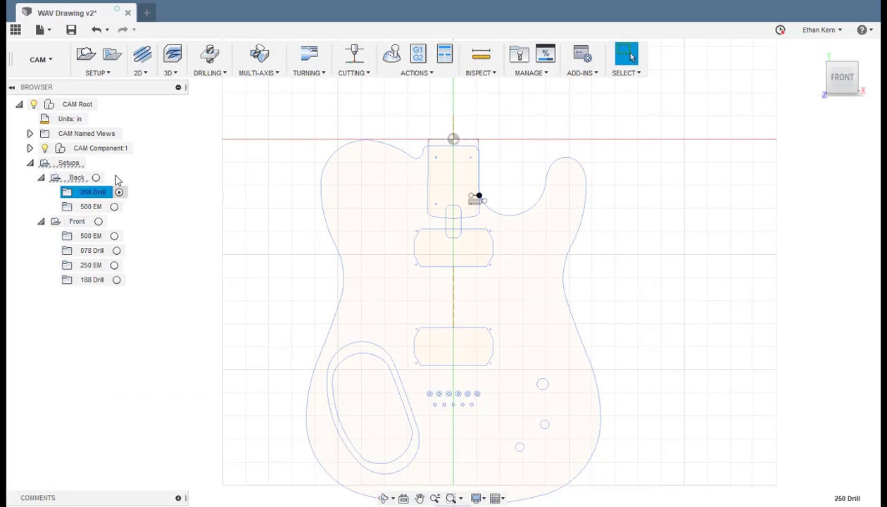
{"action": "left_click", "coordinate": [209, 54]}
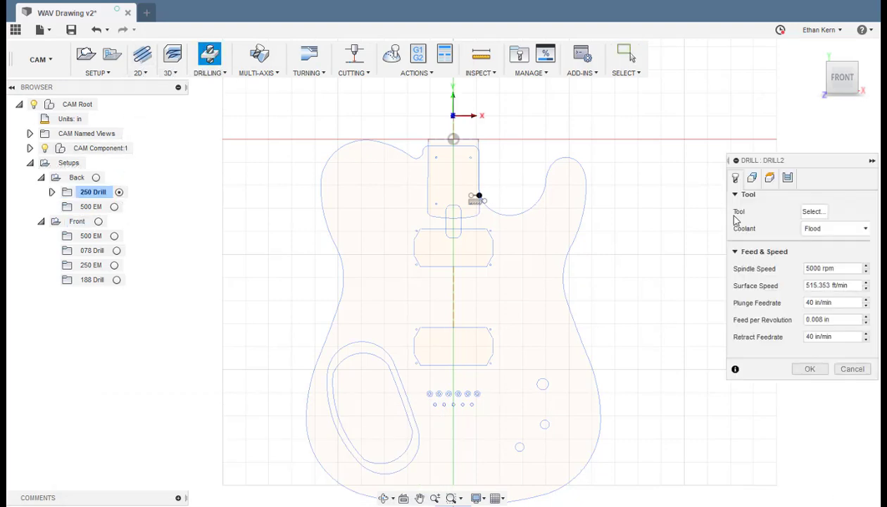
{"action": "left_click", "coordinate": [813, 213]}
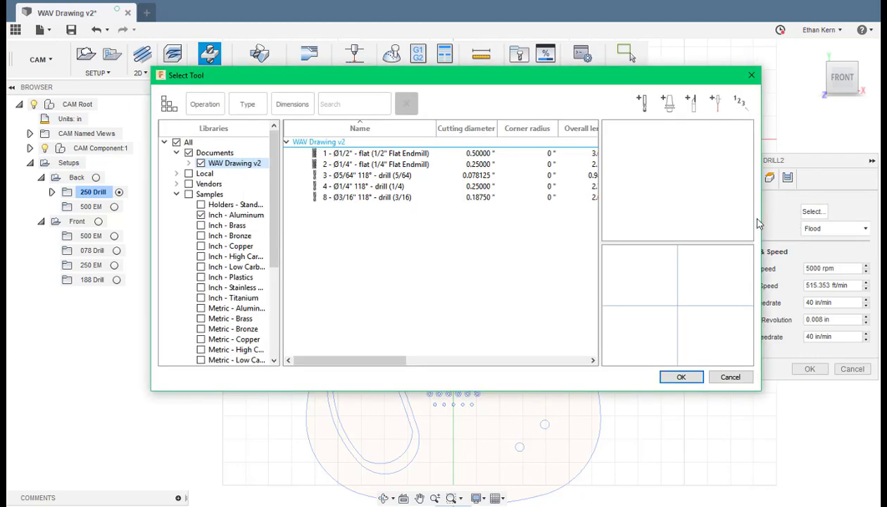
{"action": "left_click", "coordinate": [398, 186]}
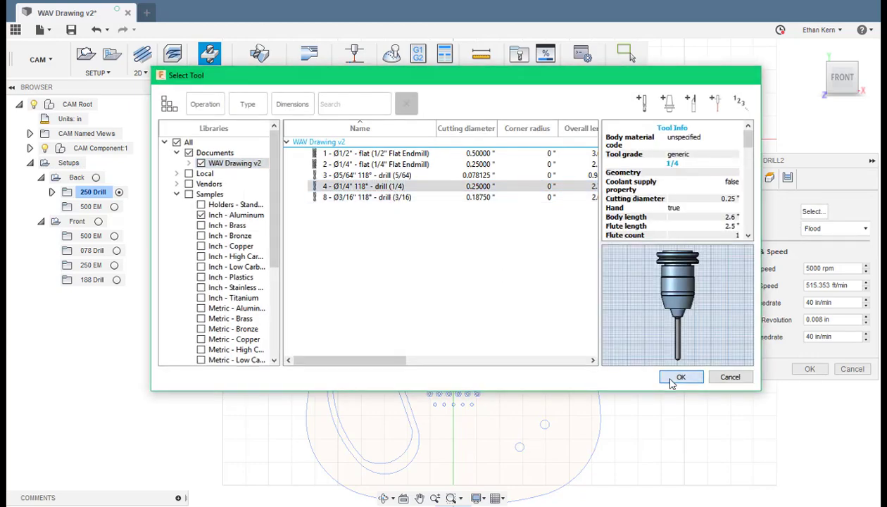
{"action": "left_click", "coordinate": [680, 378]}
Set the hole mode to Selected points and pick the centres of the six ferrule holes below the lower pickup cavity
{"action": "left_click", "coordinate": [752, 178]}
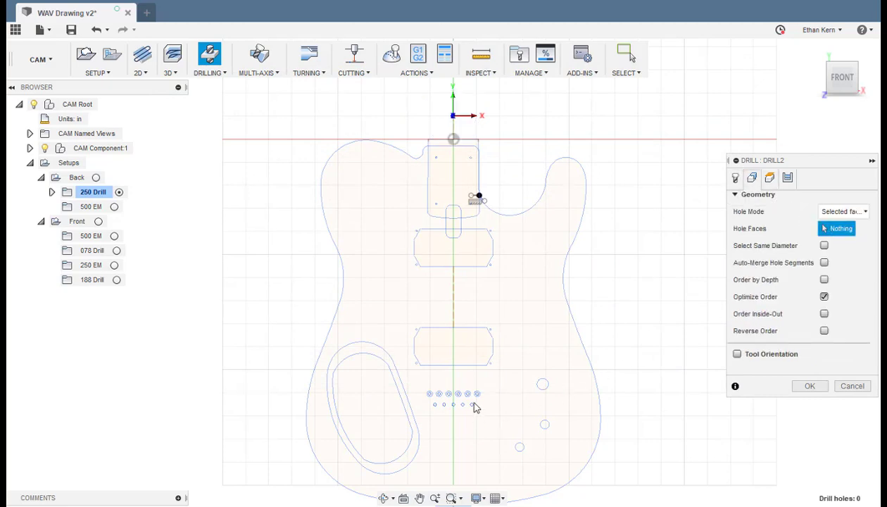
{"action": "scroll", "coordinate": [476, 404], "scroll_direction": "up", "scroll_amount": 5}
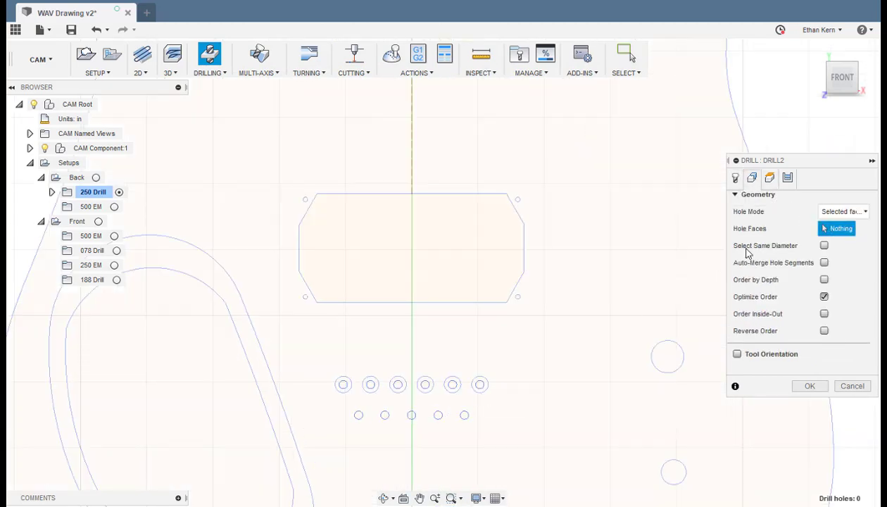
{"action": "left_click", "coordinate": [838, 211]}
{"action": "left_click", "coordinate": [835, 239]}
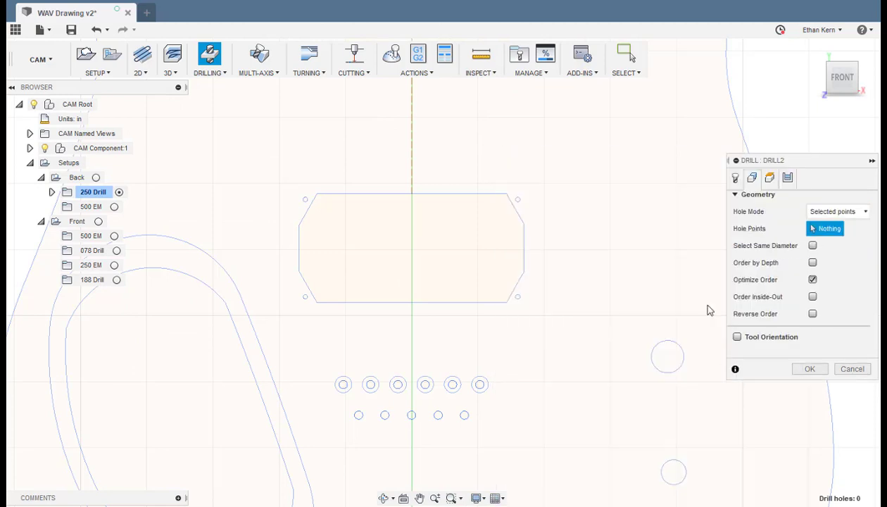
{"action": "left_click", "coordinate": [480, 384]}
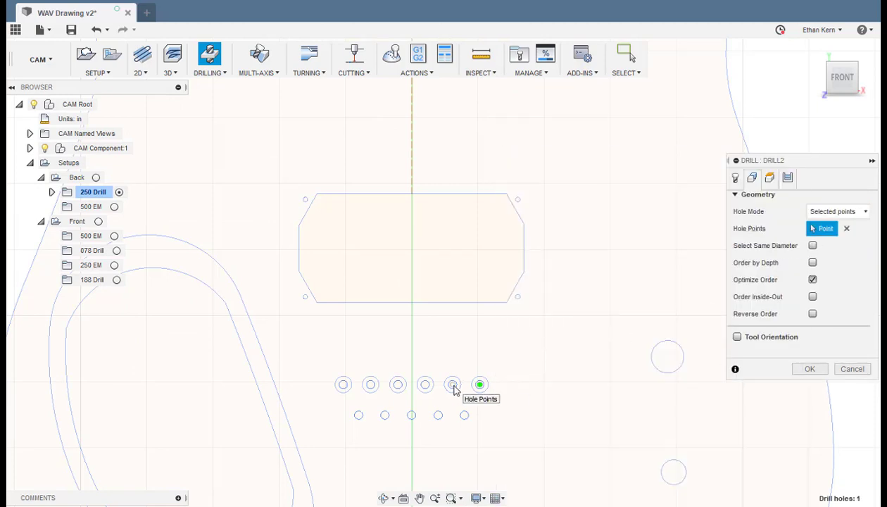
{"action": "left_click", "coordinate": [453, 384]}
{"action": "left_click", "coordinate": [425, 385]}
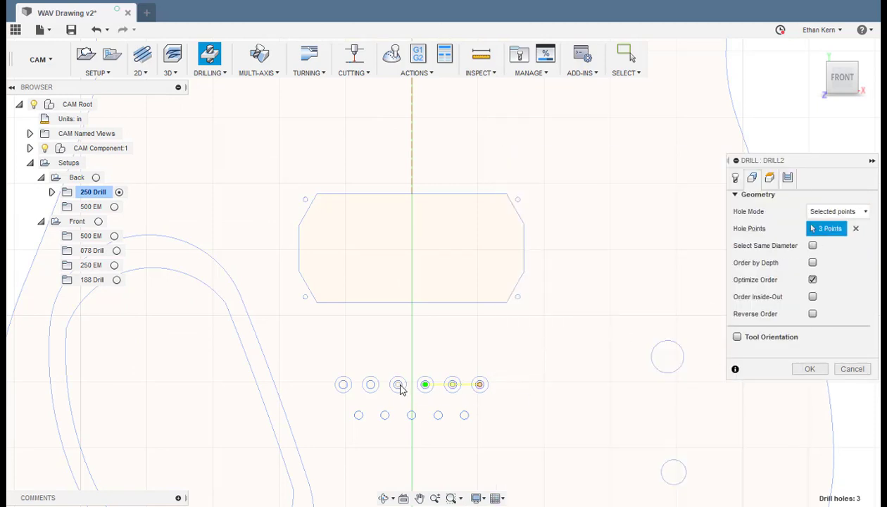
{"action": "left_click", "coordinate": [398, 386]}
{"action": "left_click", "coordinate": [371, 387]}
Set the drill's bottom height offset to -1 in from the hole bottom and create the operation with the Drilling - rapid out cycle
{"action": "left_click", "coordinate": [770, 177]}
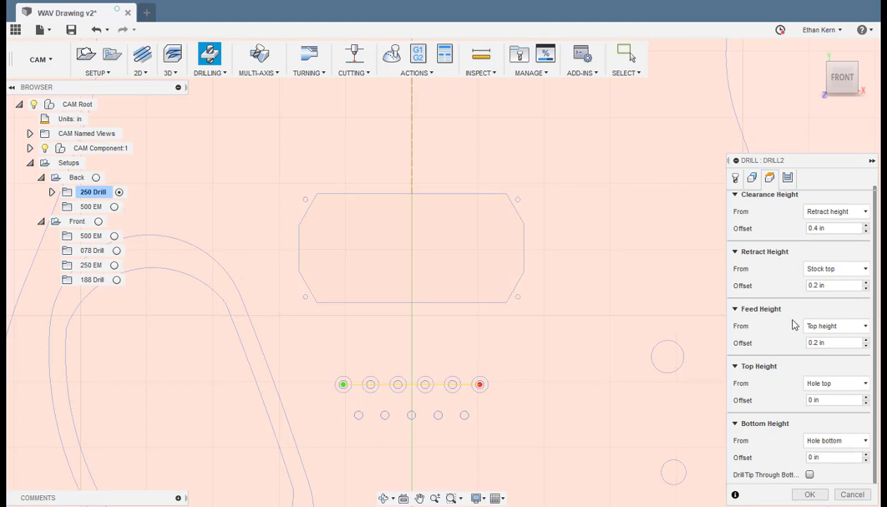
{"action": "left_click", "coordinate": [833, 458]}
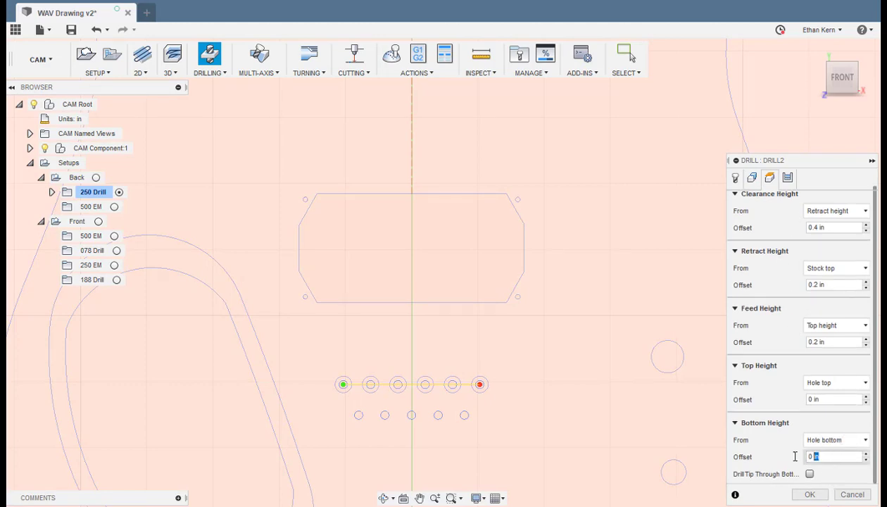
{"action": "type", "text": "-1"}
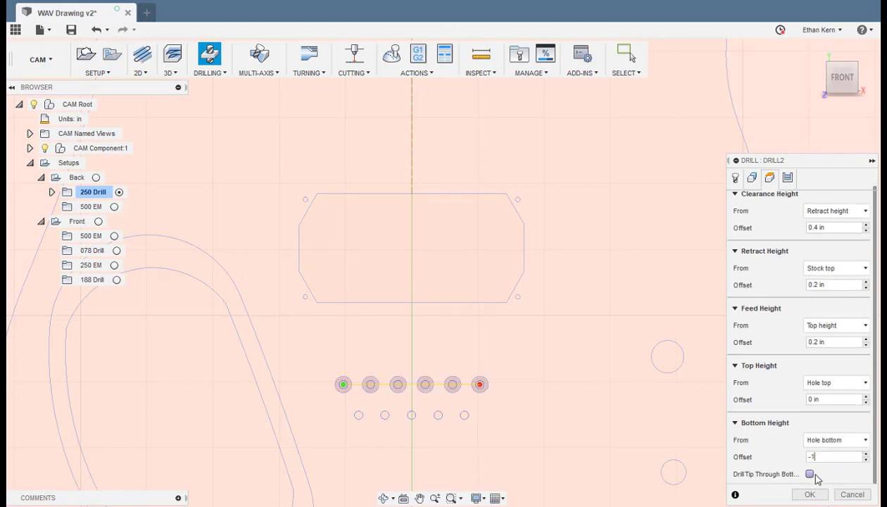
{"action": "left_click", "coordinate": [786, 177]}
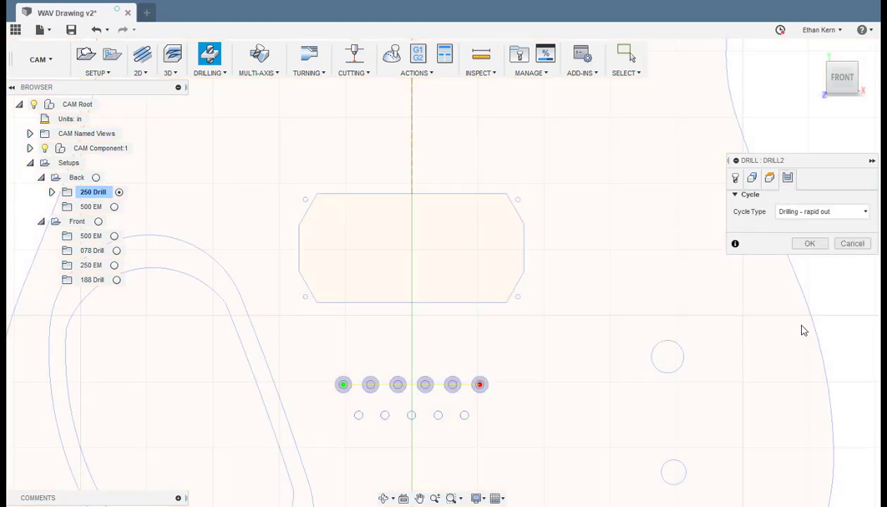
{"action": "left_click", "coordinate": [807, 244]}
View the drill toolpath at an angle and rename the drilling operation as Ferrule Holes
{"action": "scroll", "coordinate": [623, 345], "scroll_direction": "down", "scroll_amount": 4}
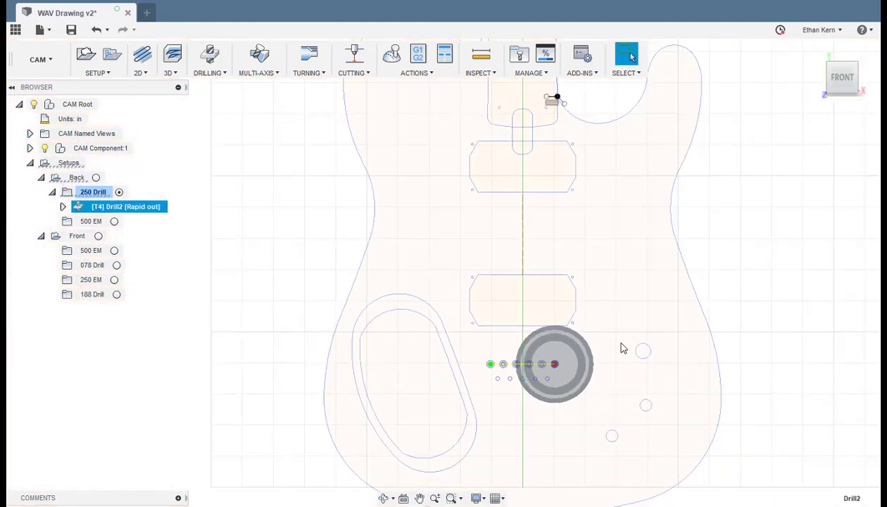
{"action": "middle_click_drag", "start_coordinate": [623, 348], "coordinate": [617, 303], "text": "shift"}
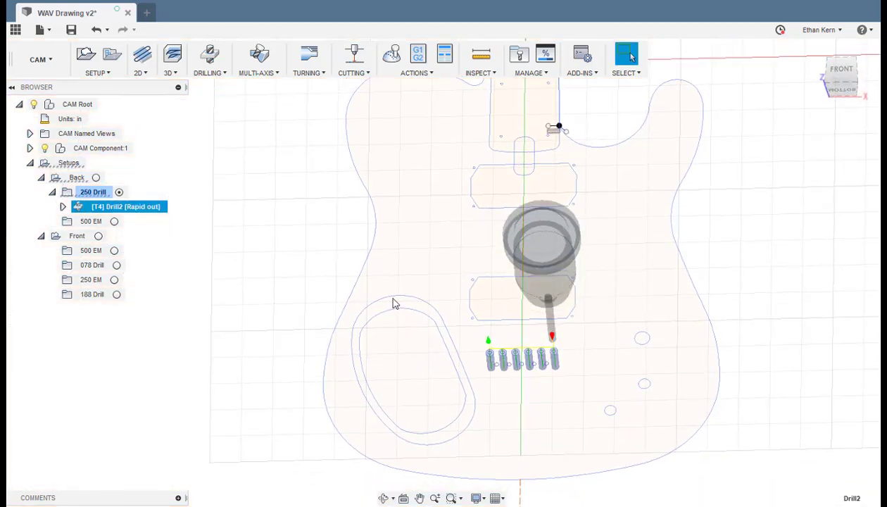
{"action": "left_click", "coordinate": [99, 208]}
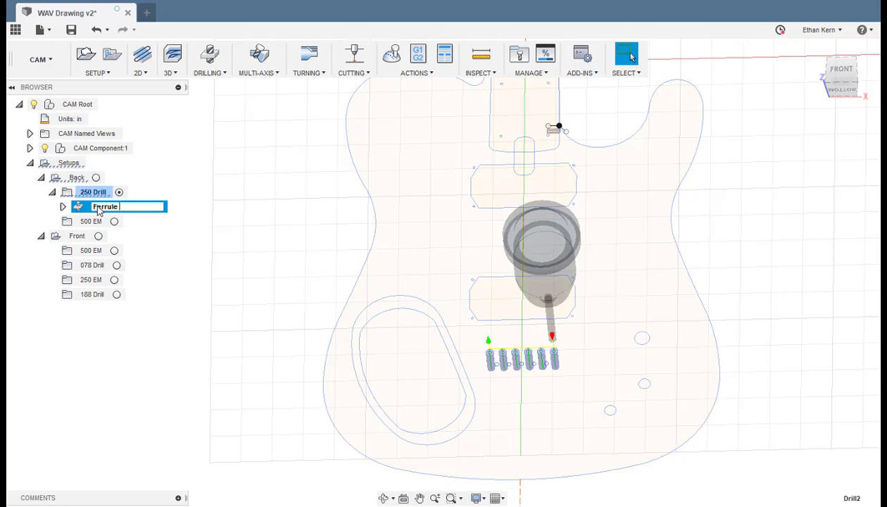
{"action": "type", "text": "Ferrule Holes"}
{"action": "left_click", "coordinate": [178, 260]}
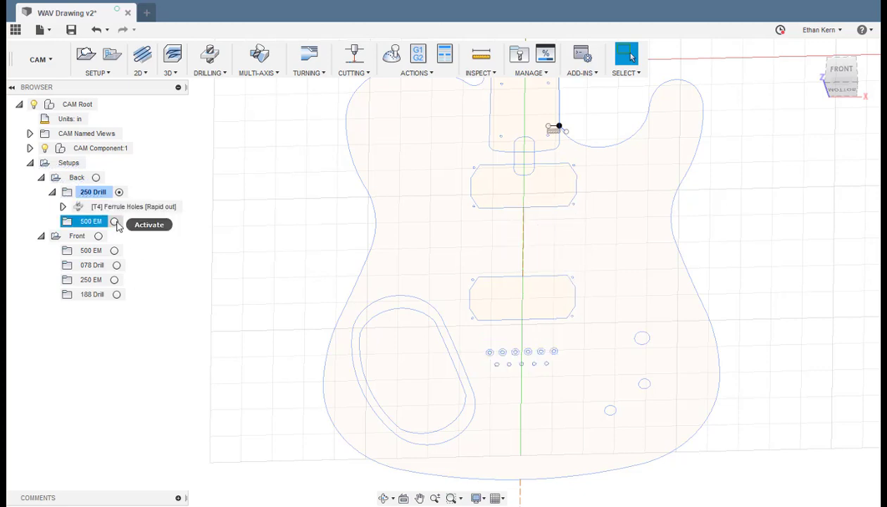
Activate the Back setup's 500 EM folder and start a 2D Pocket operation with tool 1, the 1/2" flat endmill
{"action": "left_click", "coordinate": [115, 221]}
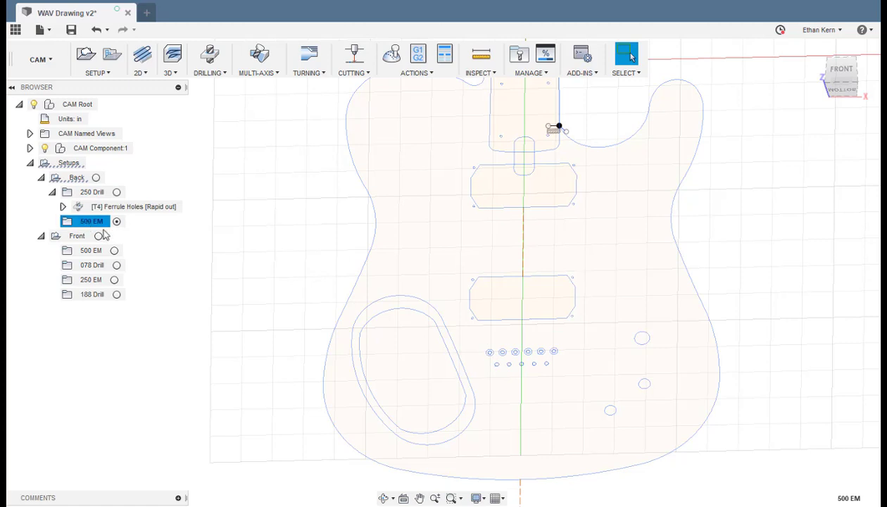
{"action": "left_click", "coordinate": [140, 74]}
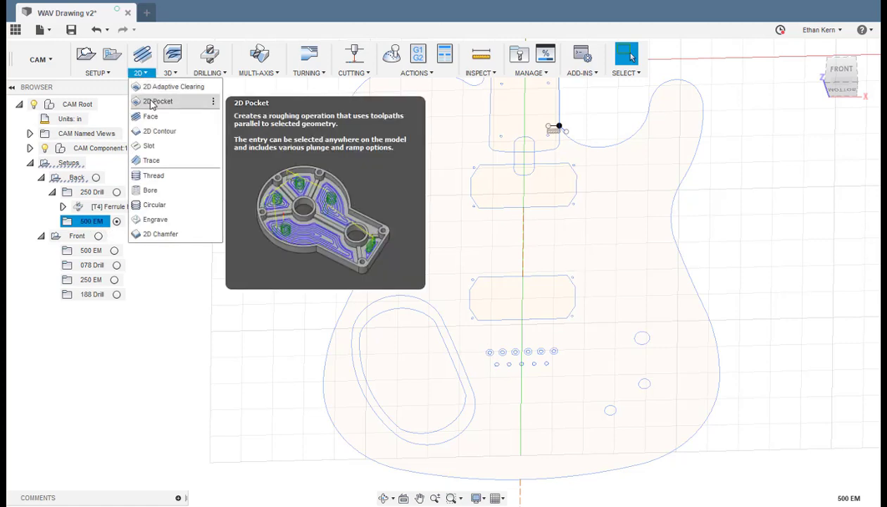
{"action": "left_click", "coordinate": [152, 101]}
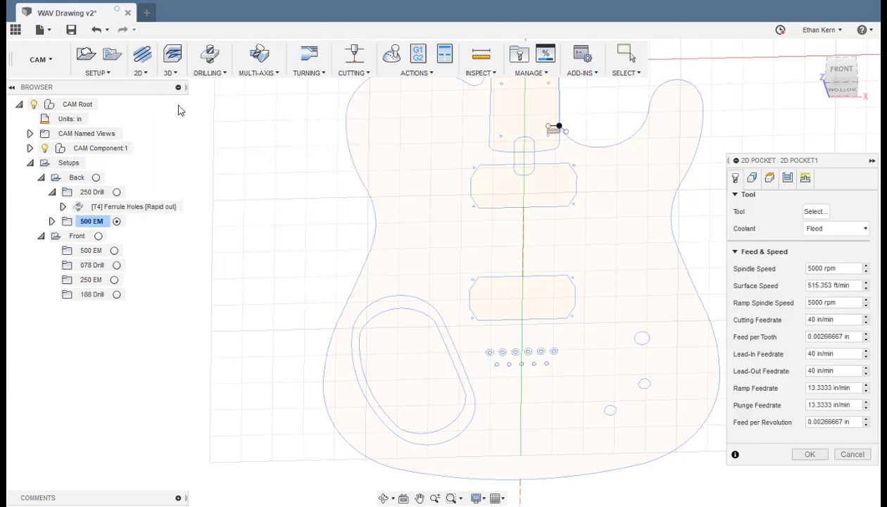
{"action": "left_click", "coordinate": [809, 212]}
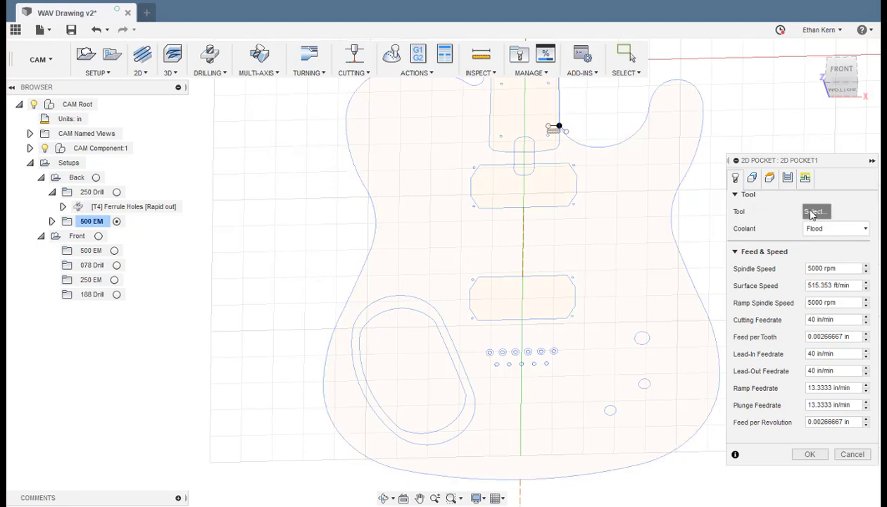
{"action": "left_click", "coordinate": [331, 153]}
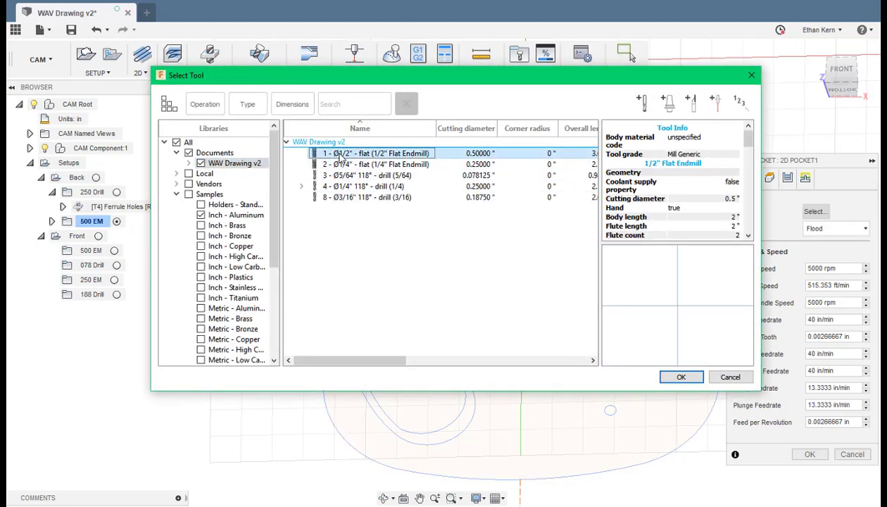
{"action": "left_click", "coordinate": [679, 379]}
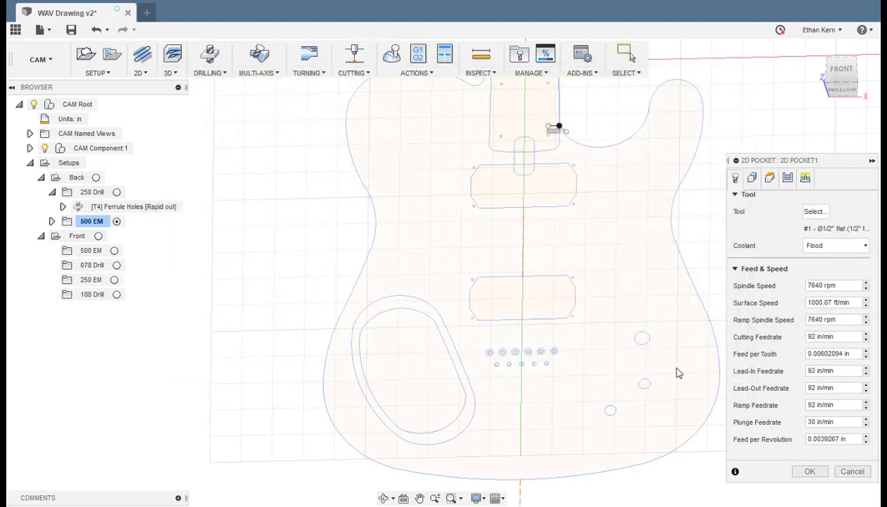
Select the outer contour of the electronics cavity as the pocket and set the bottom height offset to -.125 in from the selected contour
{"action": "left_click", "coordinate": [752, 179]}
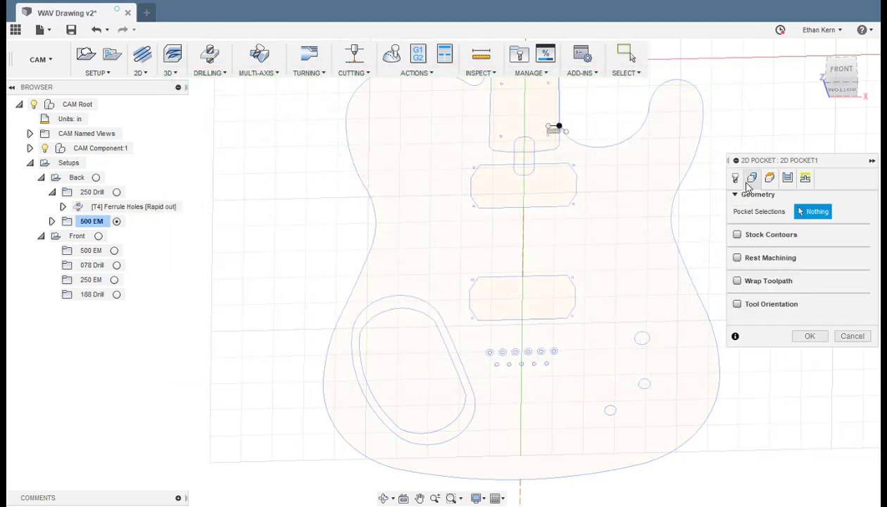
{"action": "left_click", "coordinate": [472, 425]}
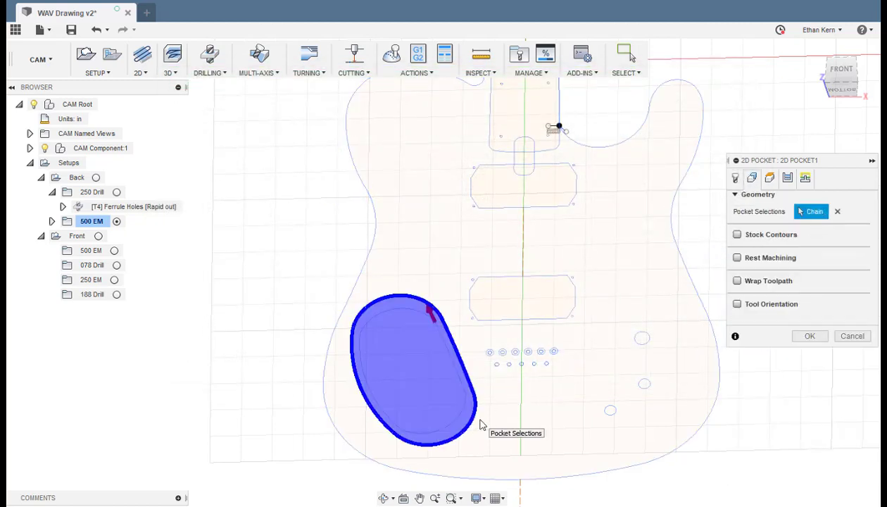
{"action": "left_click", "coordinate": [769, 178]}
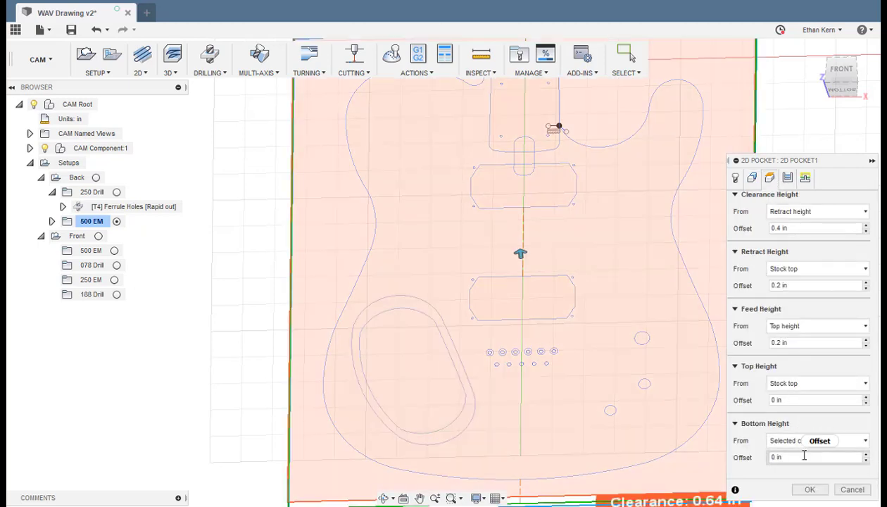
{"action": "left_click", "coordinate": [774, 456]}
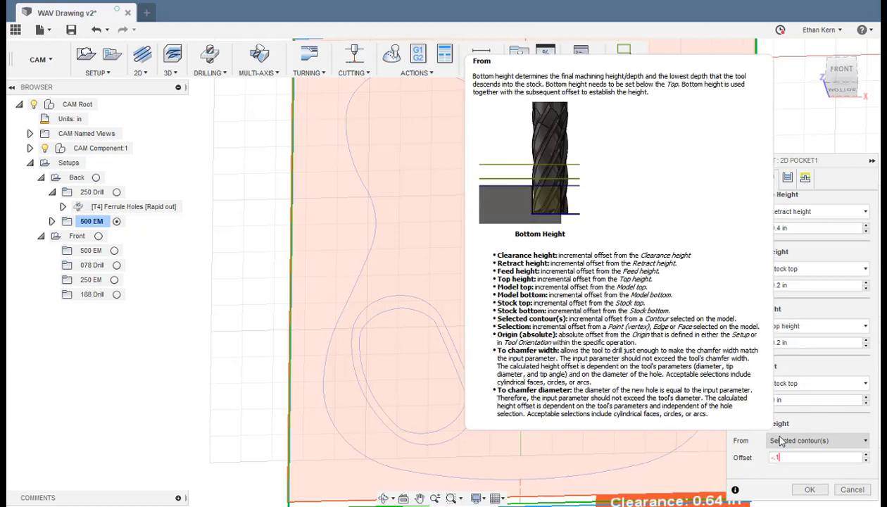
{"action": "type", "text": "-.125"}
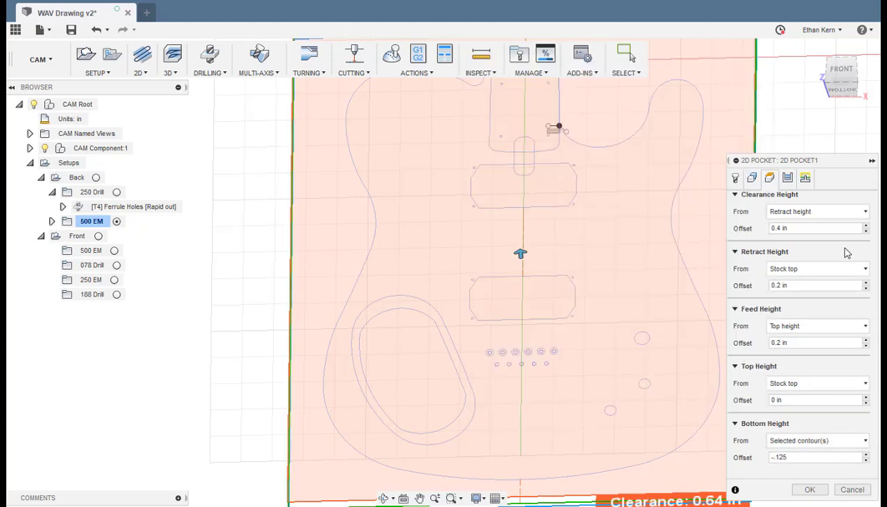
Set the outer pocket's maximum stepover to .25 in, enable morphed spiral machining and turn off stock to leave
{"action": "left_click", "coordinate": [787, 179]}
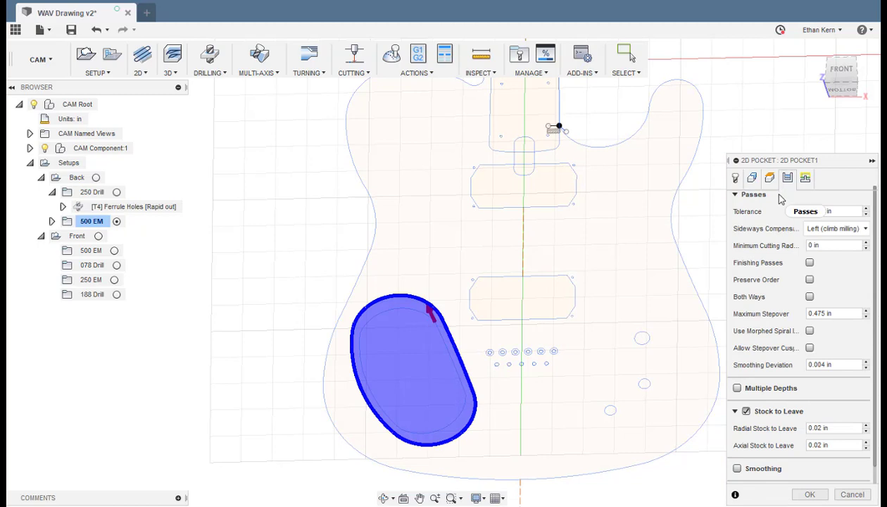
{"action": "double_click", "coordinate": [826, 314]}
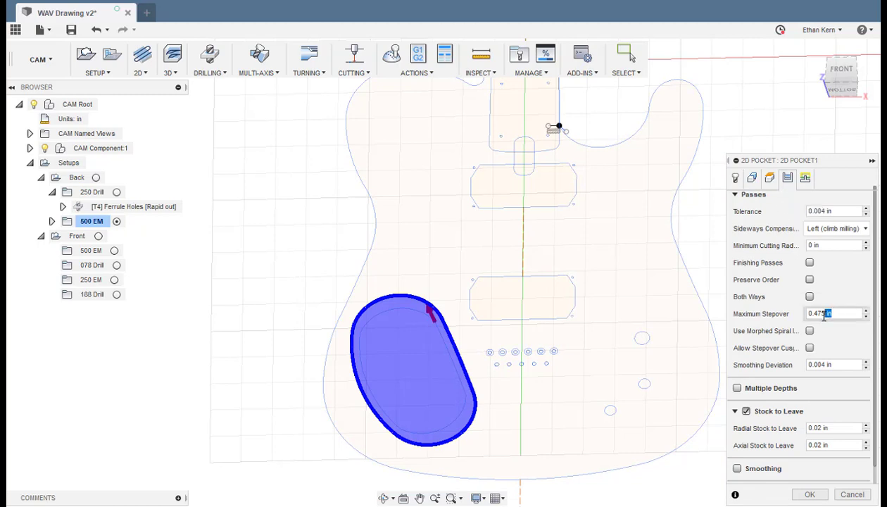
{"action": "type", "text": ".25"}
{"action": "left_click", "coordinate": [809, 330]}
{"action": "left_click", "coordinate": [739, 411]}
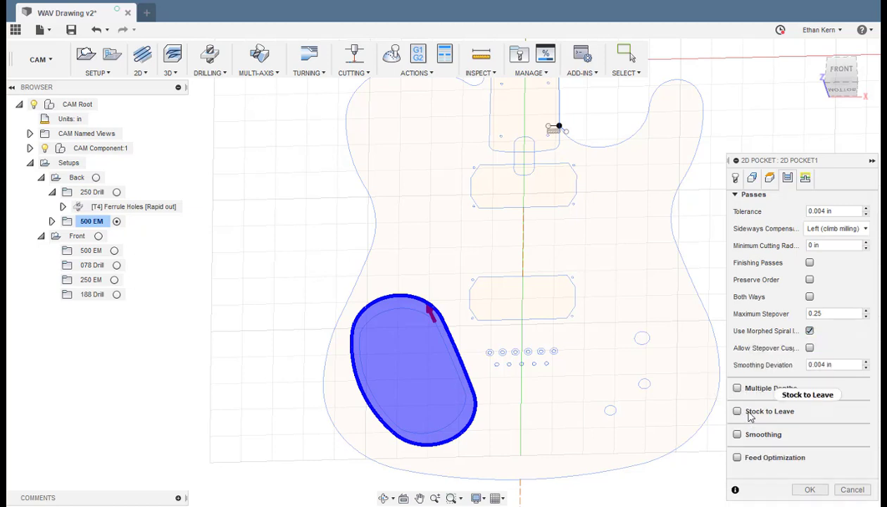
Create the outer cavity pocket with its existing linking settings and rename the operation as Elec Lip
{"action": "left_click", "coordinate": [804, 178]}
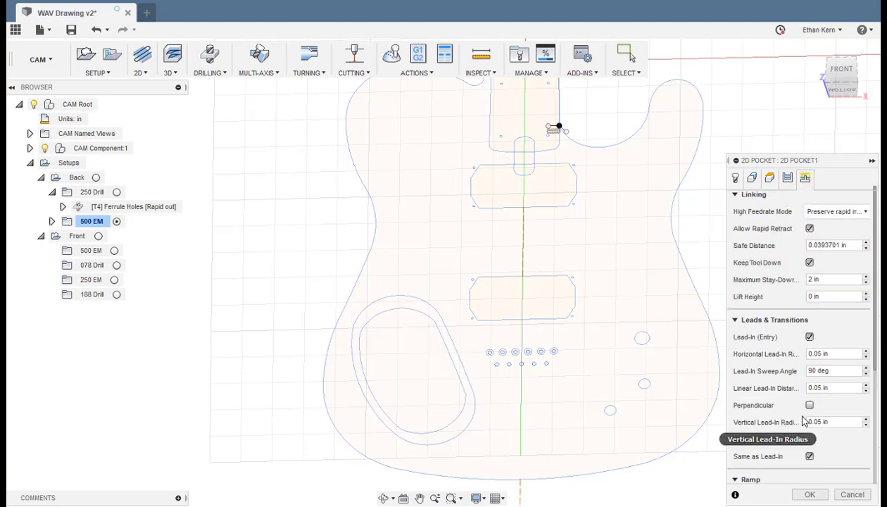
{"action": "scroll", "coordinate": [784, 443], "scroll_direction": "down", "scroll_amount": 3}
{"action": "left_click", "coordinate": [802, 495]}
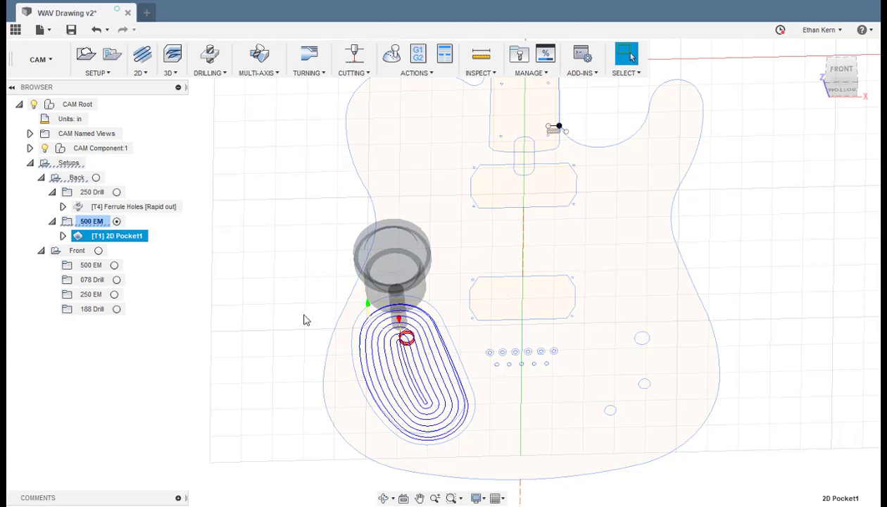
{"action": "double_click", "coordinate": [101, 238]}
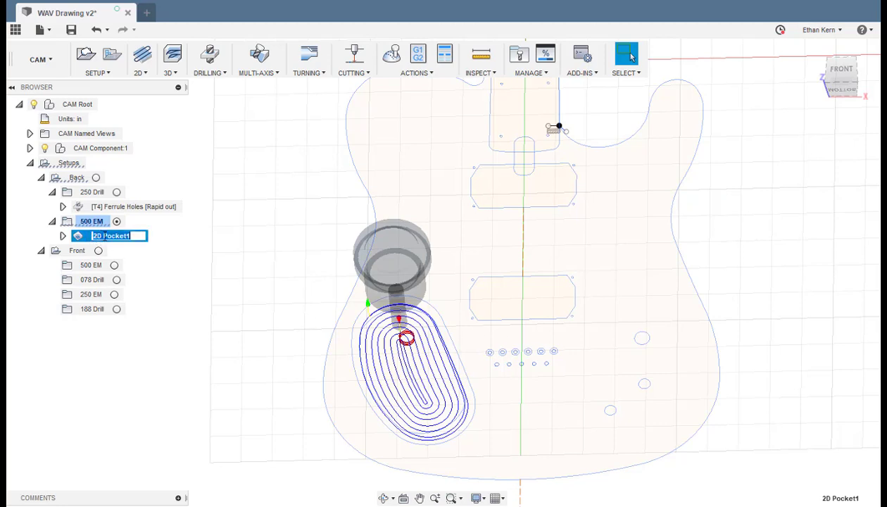
{"action": "type", "text": "Elec Lip"}
{"action": "key", "text": "Return"}
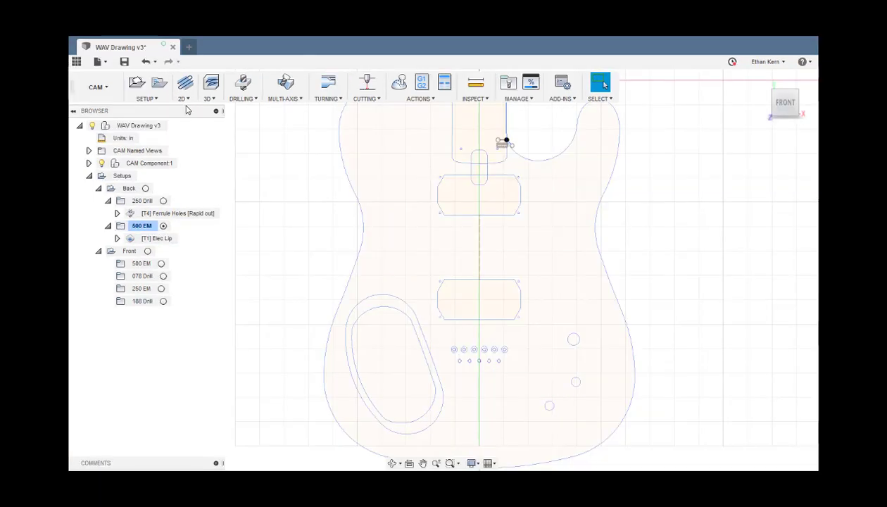
Start another 2D Pocket with the 1/2" flat endmill on the electronics cavity's inner contour, with a bottom height offset of -1.55 in
{"action": "left_click", "coordinate": [185, 102]}
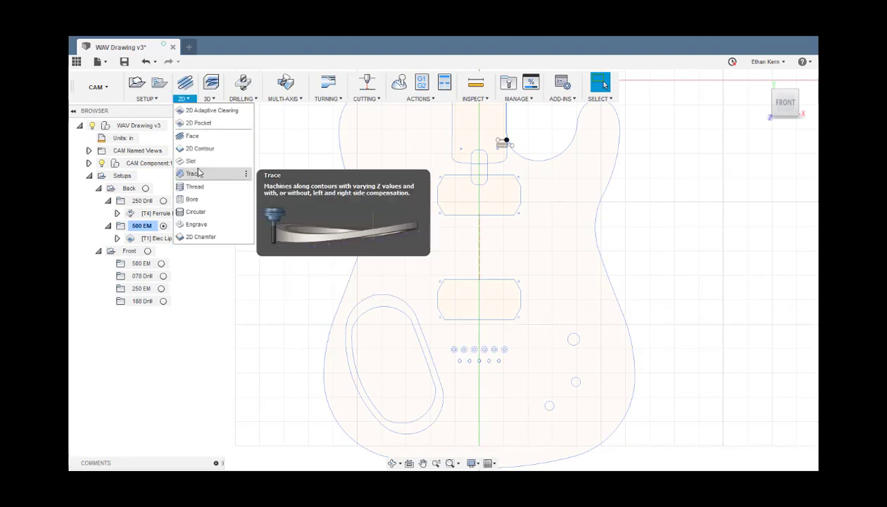
{"action": "left_click", "coordinate": [196, 124]}
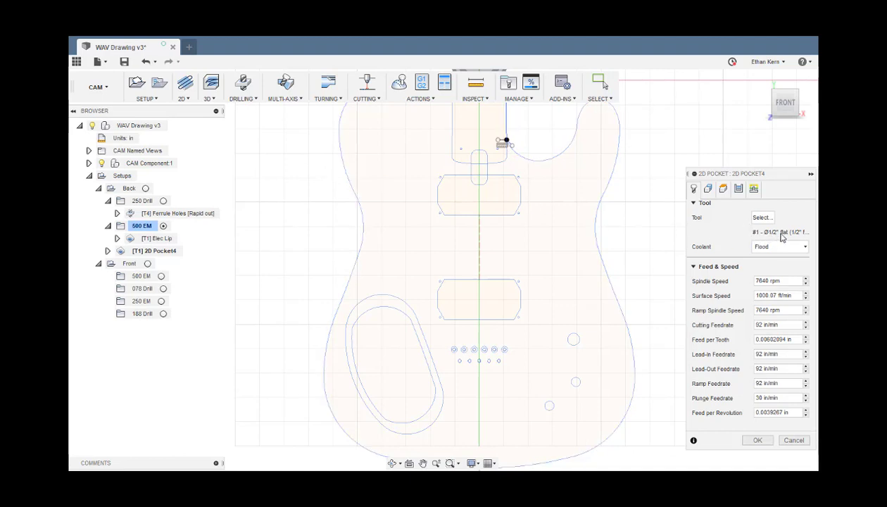
{"action": "left_click", "coordinate": [708, 188]}
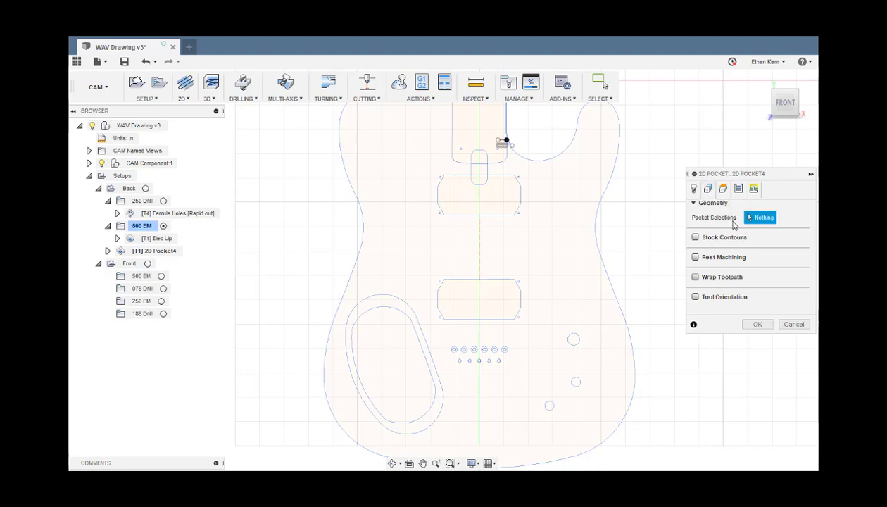
{"action": "left_click", "coordinate": [426, 409]}
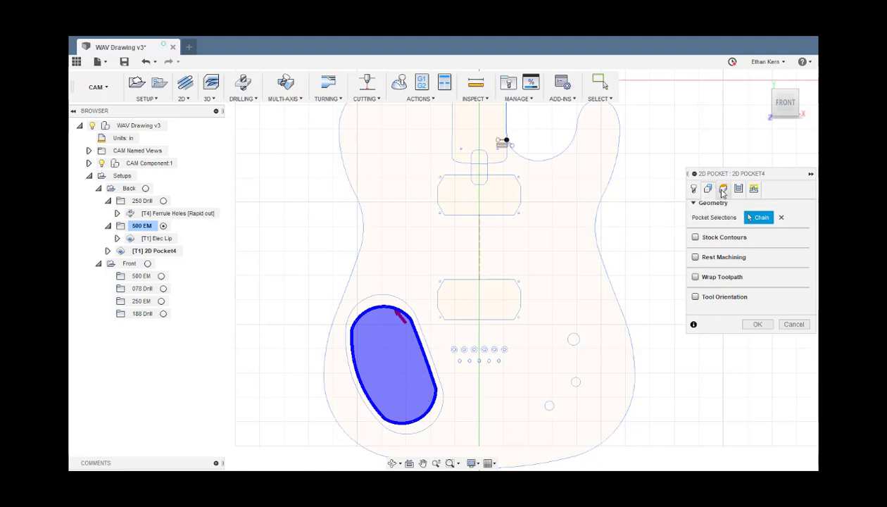
{"action": "left_click", "coordinate": [723, 188]}
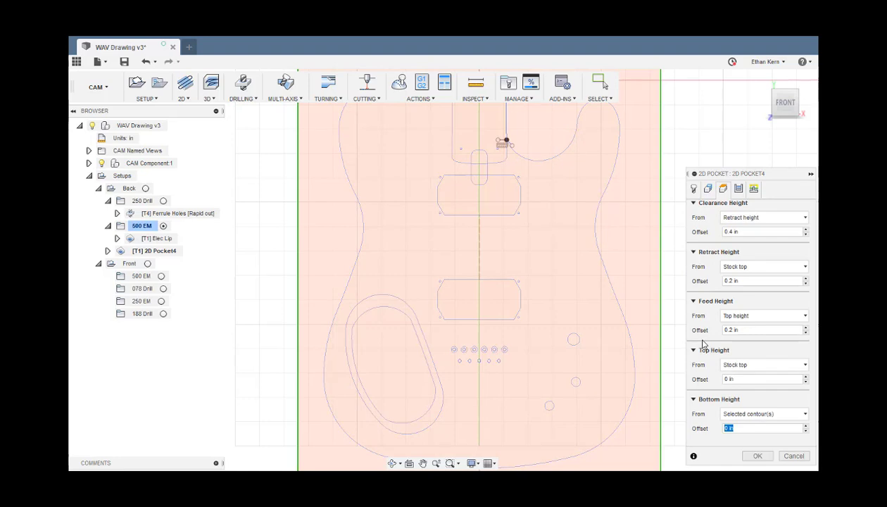
{"action": "type", "text": "-1.55"}
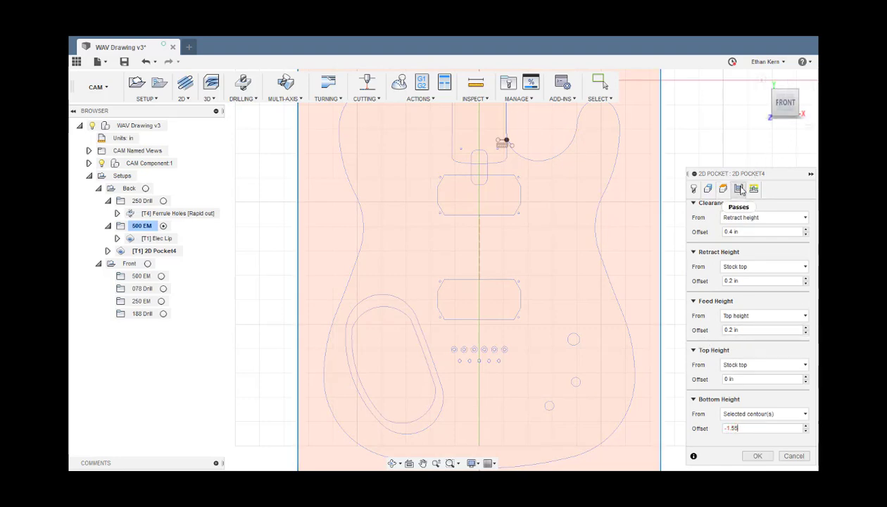
Set the inner pocket's maximum stepover to 0.25 in, enable morphed spiral machining and turn off stock to leave
{"action": "left_click", "coordinate": [740, 190]}
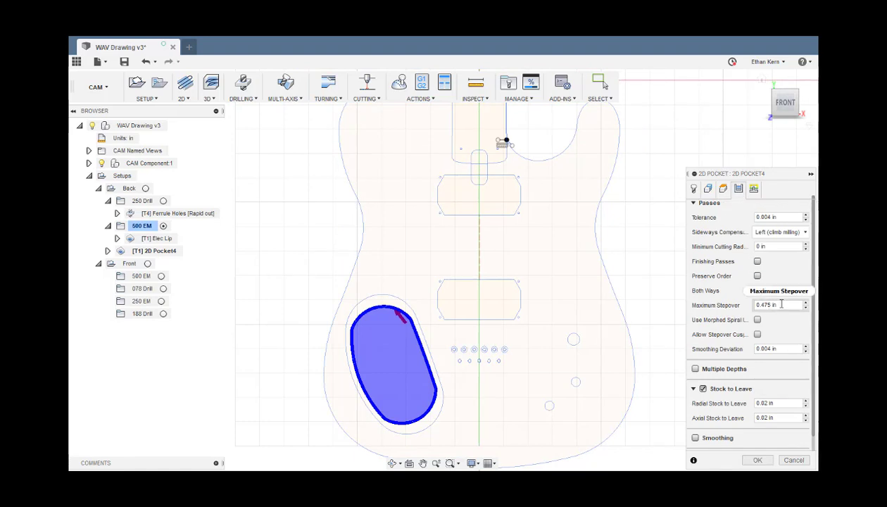
{"action": "left_click_drag", "start_coordinate": [782, 304], "coordinate": [762, 310]}
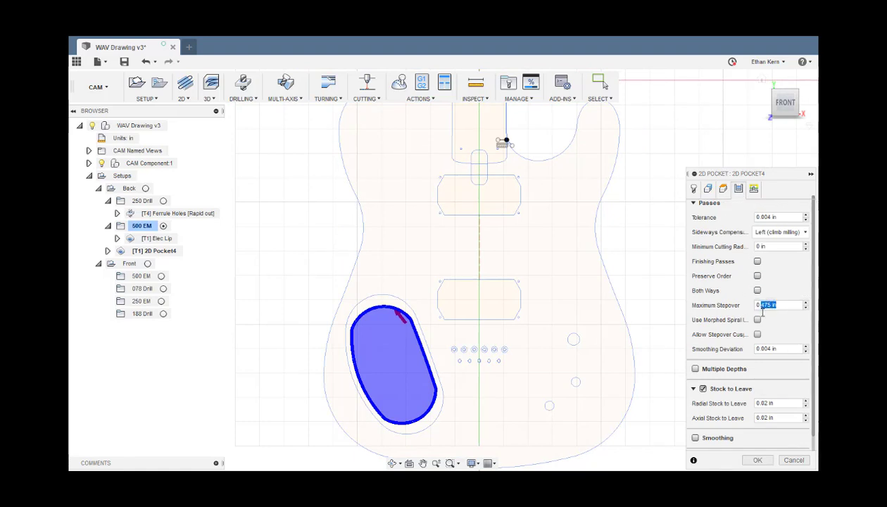
{"action": "type", "text": "25"}
{"action": "left_click", "coordinate": [757, 320]}
{"action": "left_click", "coordinate": [703, 389]}
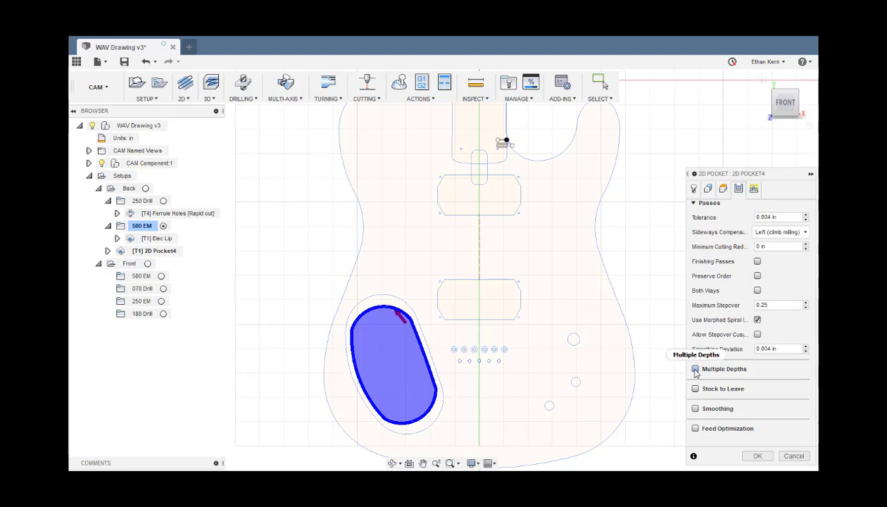
Enable multiple depths for the inner pocket with a maximum roughing stepdown of 0.375 in and even stepdowns
{"action": "left_click", "coordinate": [695, 369]}
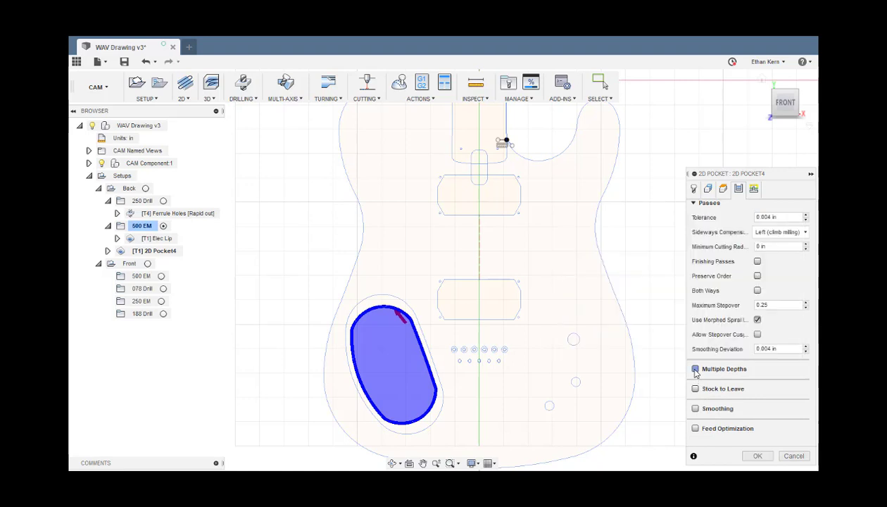
{"action": "scroll", "coordinate": [704, 330], "scroll_direction": "down", "scroll_amount": 3}
{"action": "scroll", "coordinate": [704, 331], "scroll_direction": "down", "scroll_amount": 1}
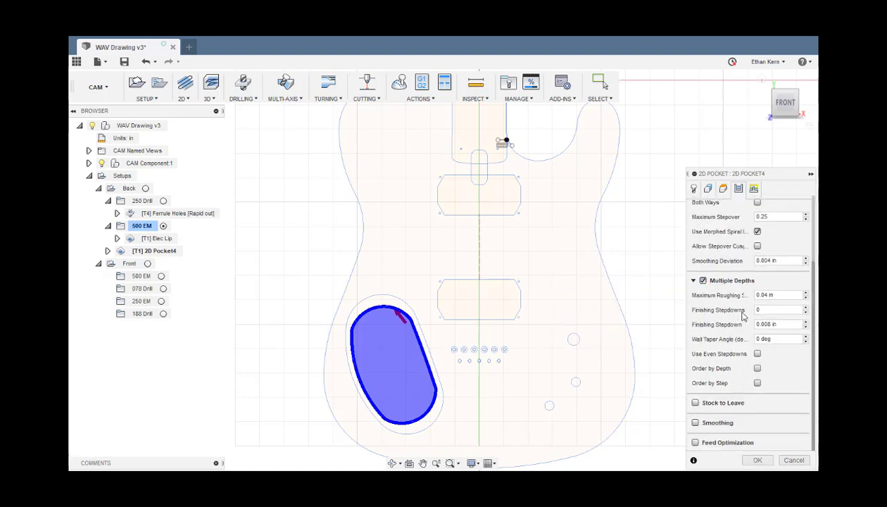
{"action": "double_click", "coordinate": [769, 295]}
{"action": "type", "text": "375"}
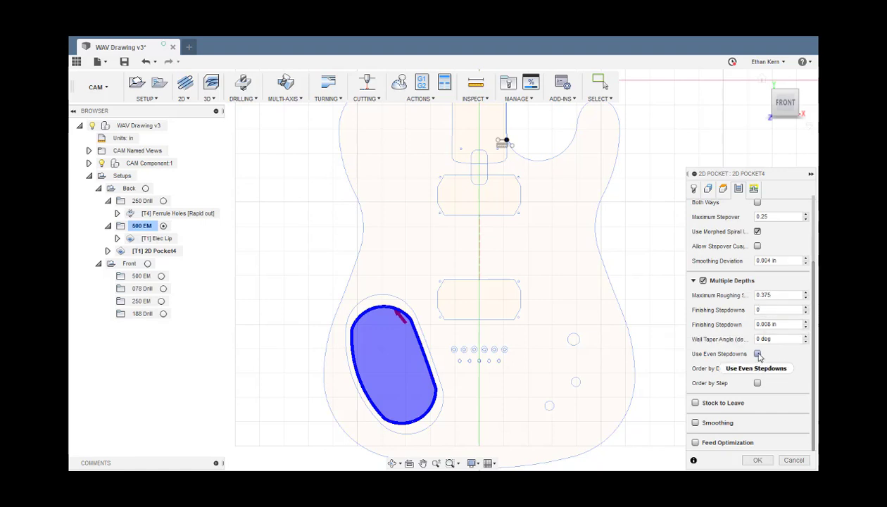
{"action": "left_click", "coordinate": [758, 354]}
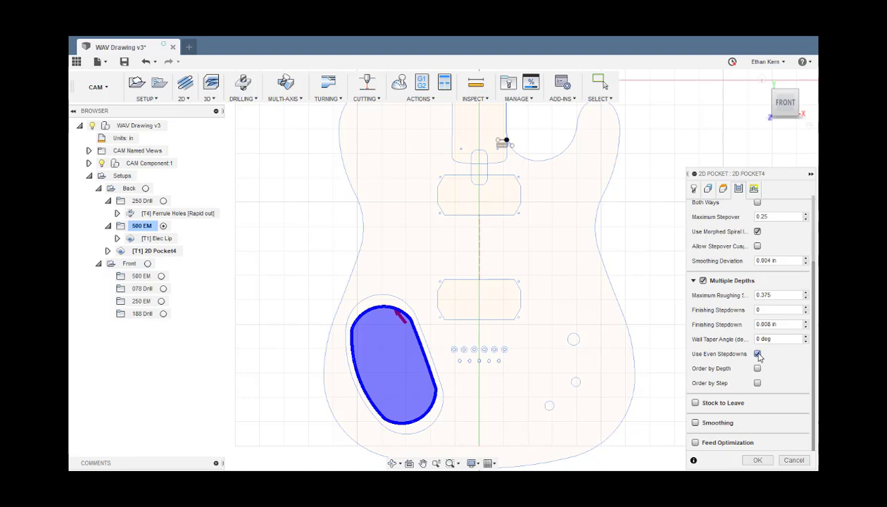
Create the inner electronics pocket, view its toolpath at an angle and add the Ferrule Holes operation to the selection
{"action": "left_click", "coordinate": [753, 188]}
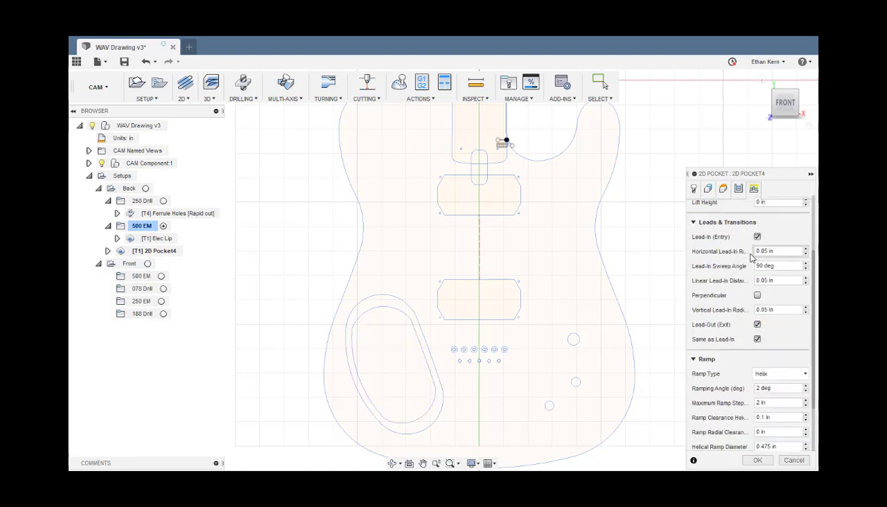
{"action": "scroll", "coordinate": [780, 249], "scroll_direction": "up", "scroll_amount": 3}
{"action": "left_click_drag", "start_coordinate": [784, 246], "coordinate": [766, 255]}
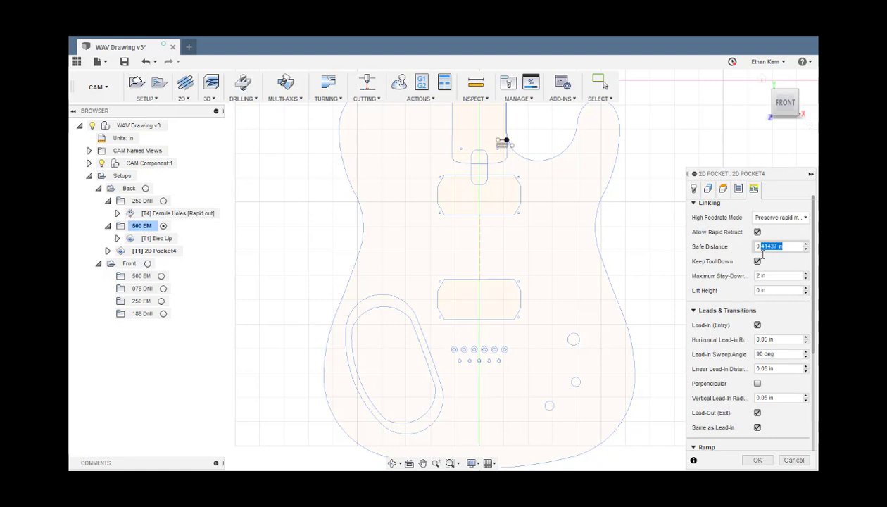
{"action": "left_click", "coordinate": [758, 460]}
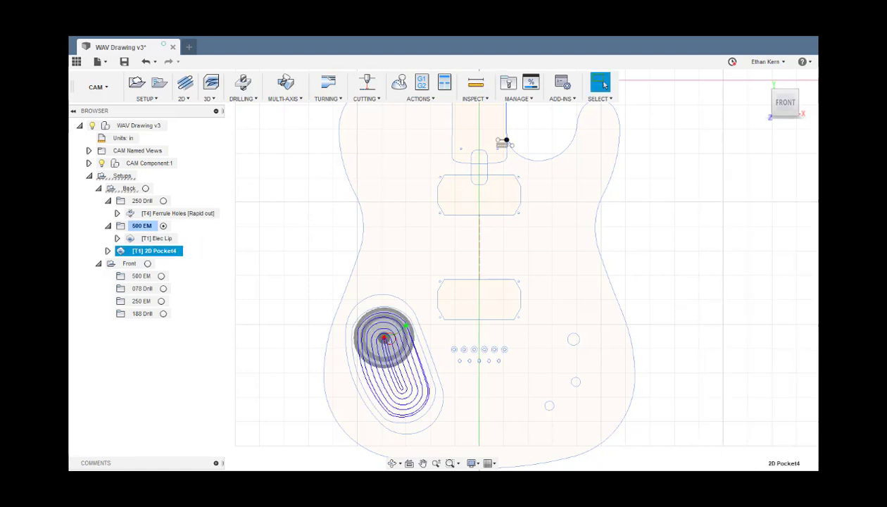
{"action": "middle_click_drag", "start_coordinate": [314, 256], "coordinate": [292, 180], "text": "shift"}
{"action": "left_click", "coordinate": [152, 214], "text": "ctrl"}
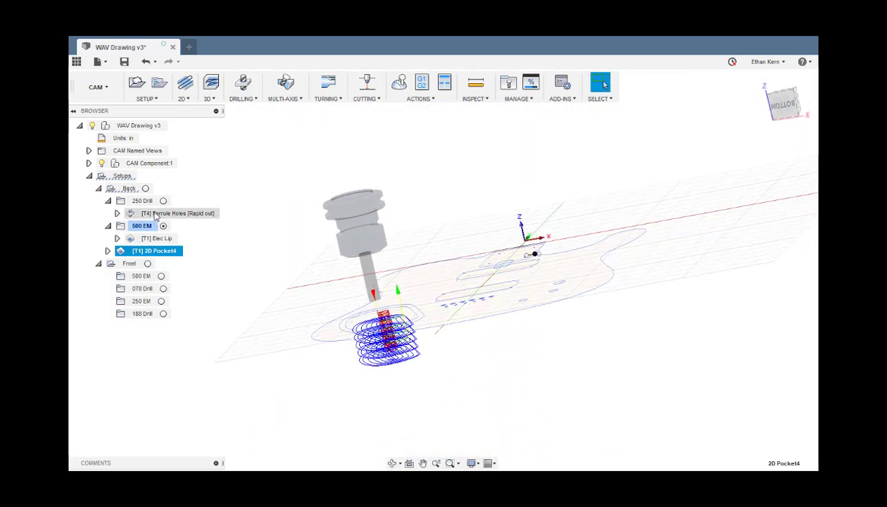
View the back's drilling and electronics toolpaths together from the side and rename the inner pocket operation as Elec pocket
{"action": "left_click", "coordinate": [157, 240], "text": "ctrl"}
{"action": "mouse_move", "coordinate": [287, 240]}
{"action": "middle_mouse_down", "text": "shift"}
{"action": "mouse_move", "coordinate": [279, 224]}
{"action": "mouse_move", "coordinate": [288, 238]}
{"action": "mouse_move", "coordinate": [299, 224]}
{"action": "mouse_move", "coordinate": [280, 238]}
{"action": "mouse_move", "coordinate": [285, 253]}
{"action": "mouse_move", "coordinate": [297, 253]}
{"action": "mouse_move", "coordinate": [295, 224]}
{"action": "middle_mouse_up", "text": "shift"}
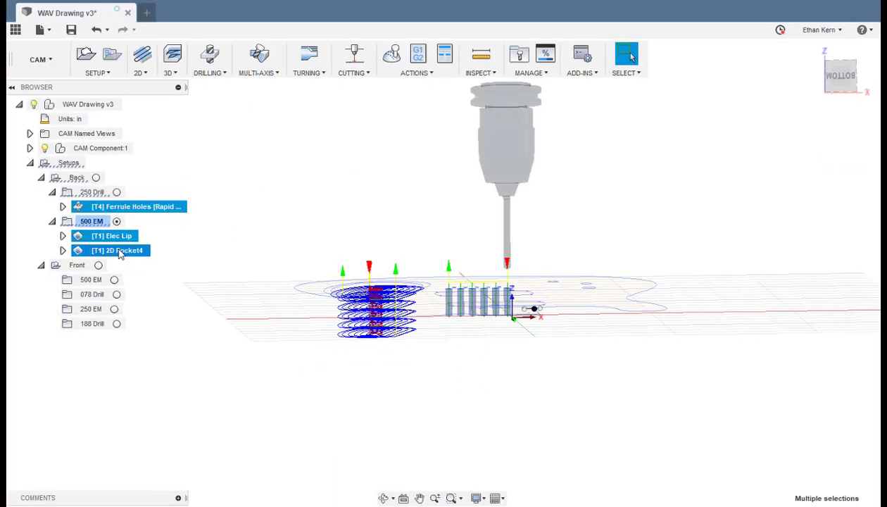
{"action": "left_click", "coordinate": [119, 252]}
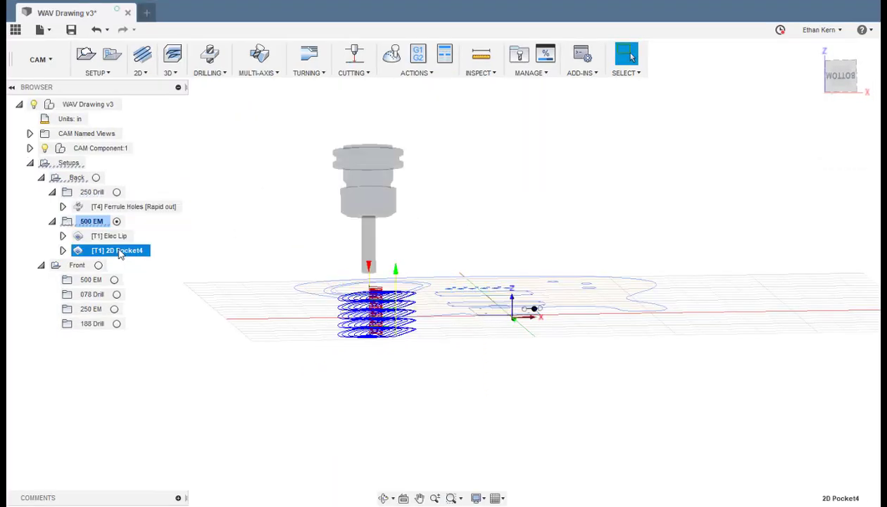
{"action": "left_click", "coordinate": [120, 252]}
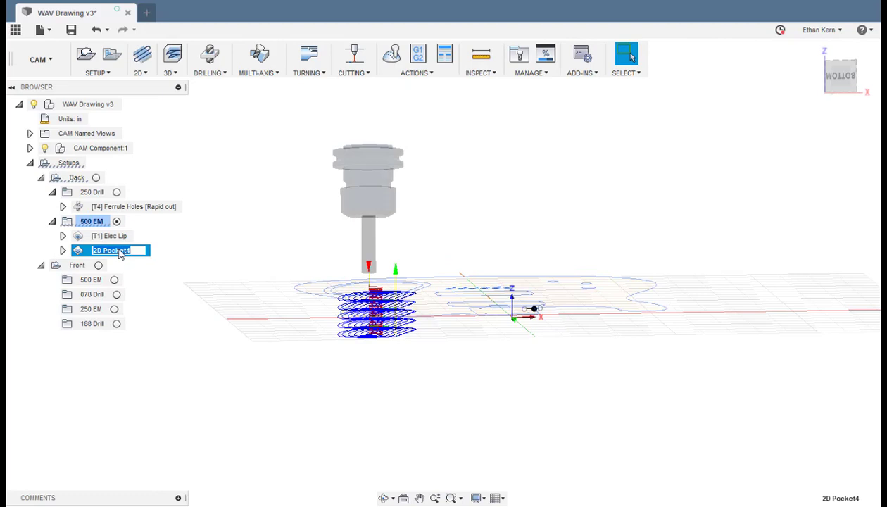
{"action": "type", "text": "Elec"}
Switch to the Front setup, face the body in a flat view and make the Front's 500 EM folder active
{"action": "left_click", "coordinate": [79, 265]}
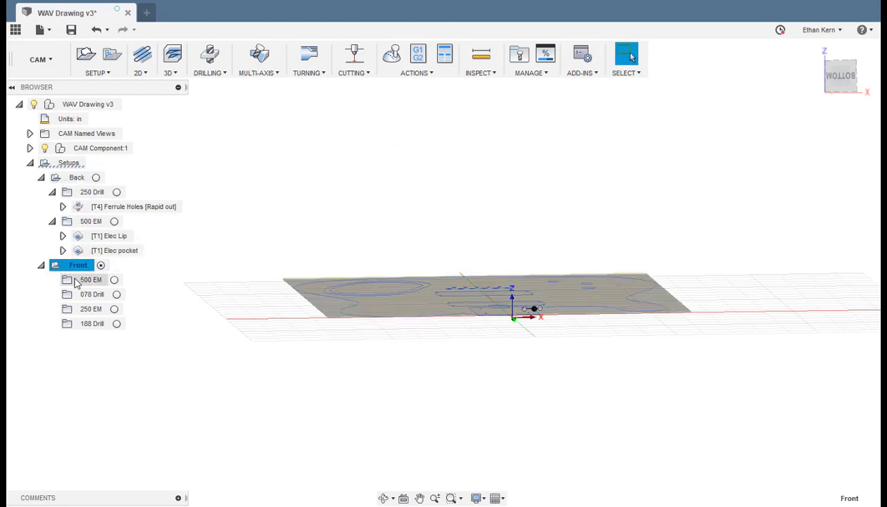
{"action": "left_click", "coordinate": [839, 76]}
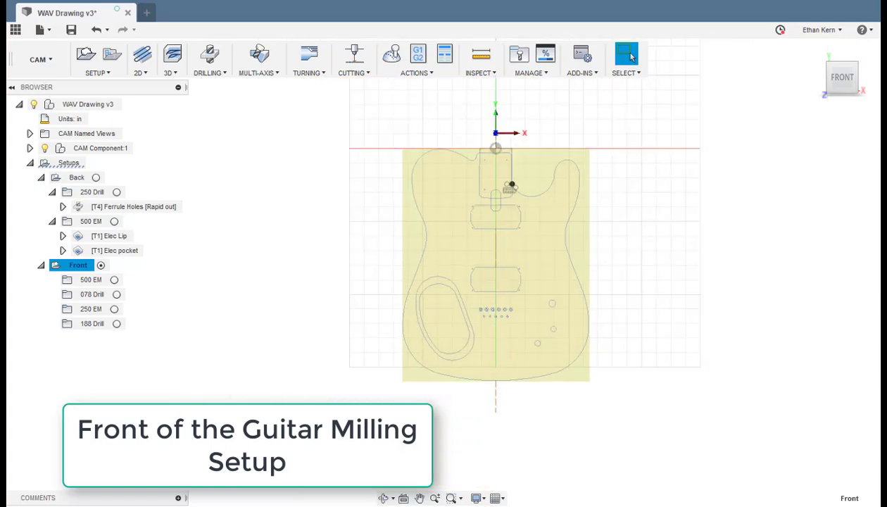
{"action": "left_click", "coordinate": [110, 280]}
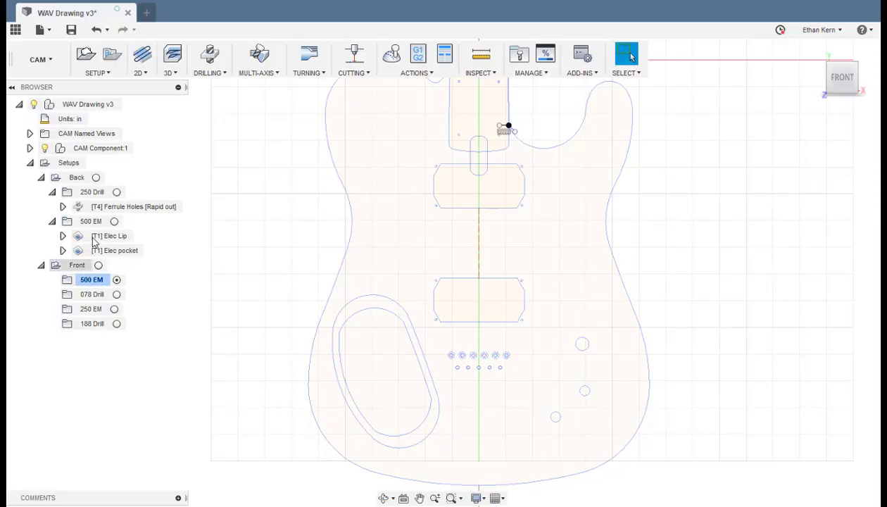
Start a 2D Pocket with the 1/2" flat endmill on the neck pocket's outer contour, with a bottom height offset of -0.74 in
{"action": "left_click", "coordinate": [144, 74]}
{"action": "left_click", "coordinate": [150, 102]}
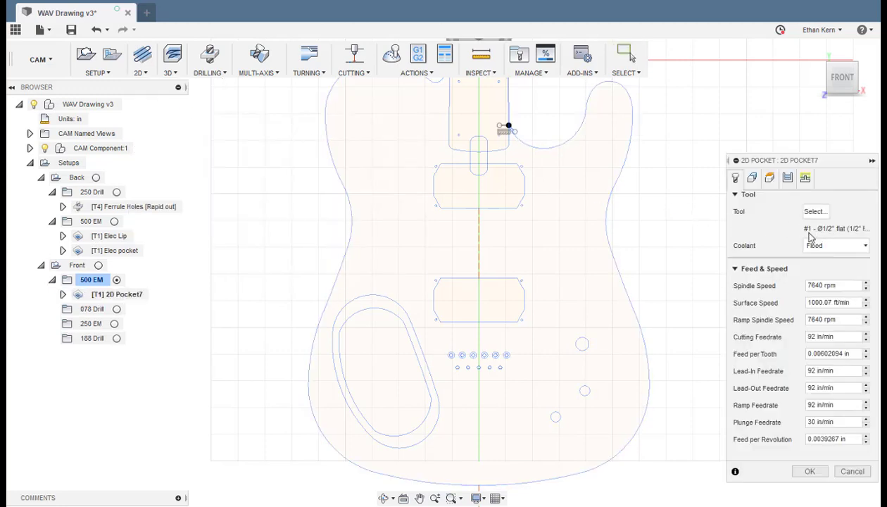
{"action": "left_click", "coordinate": [752, 178]}
{"action": "scroll", "coordinate": [623, 318], "scroll_direction": "up", "scroll_amount": 3}
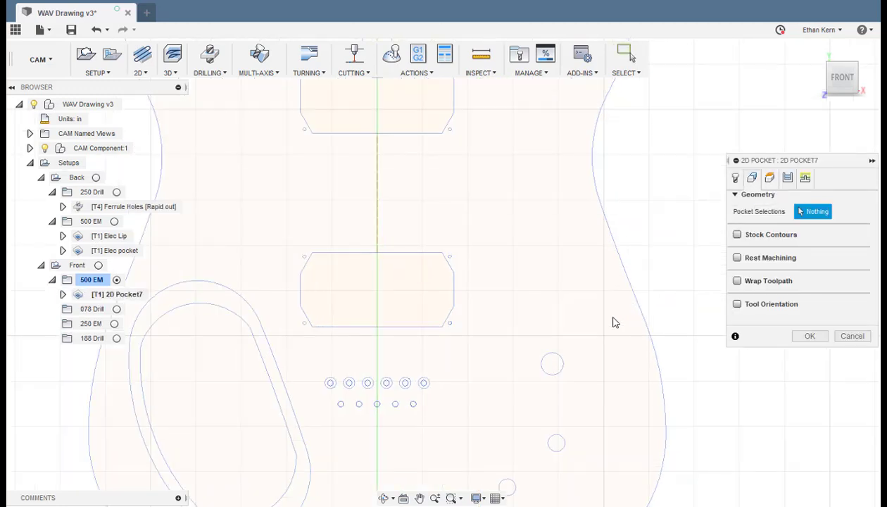
{"action": "scroll", "coordinate": [544, 212], "scroll_direction": "down", "scroll_amount": 5}
{"action": "scroll", "coordinate": [534, 192], "scroll_direction": "up", "scroll_amount": 5}
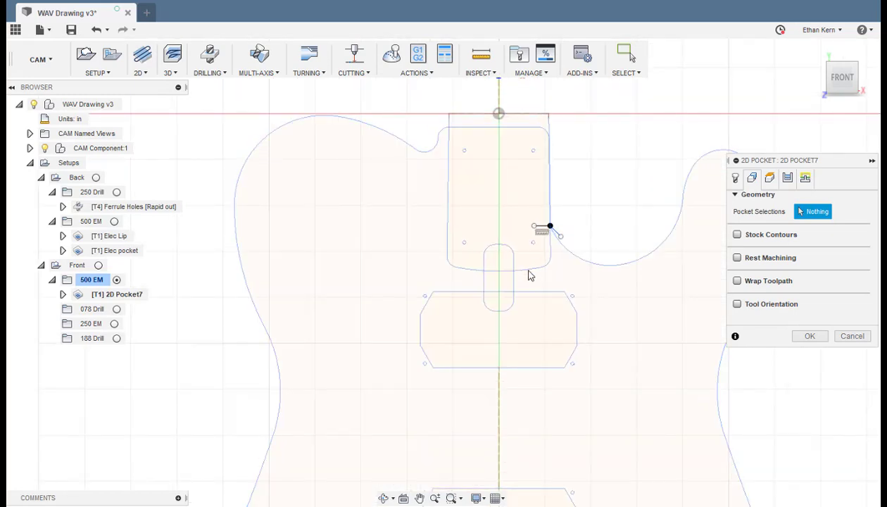
{"action": "left_click", "coordinate": [535, 270]}
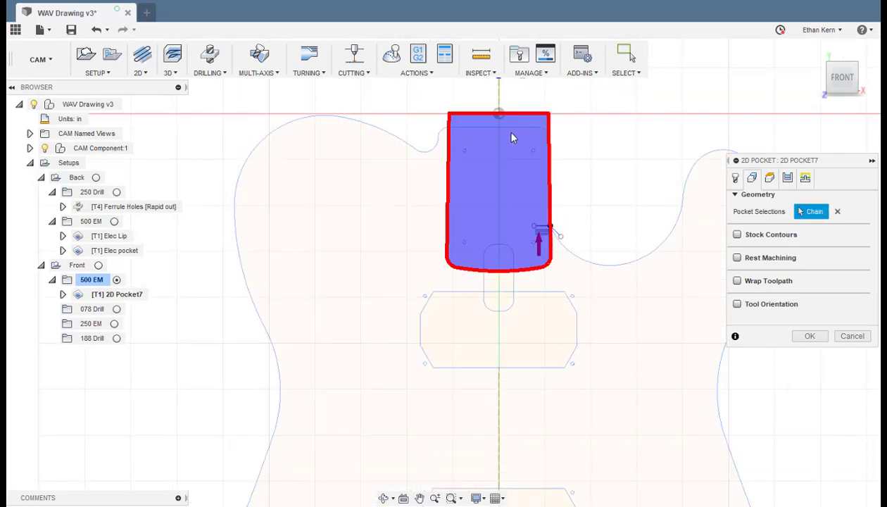
{"action": "left_click", "coordinate": [770, 180]}
{"action": "left_click", "coordinate": [795, 457]}
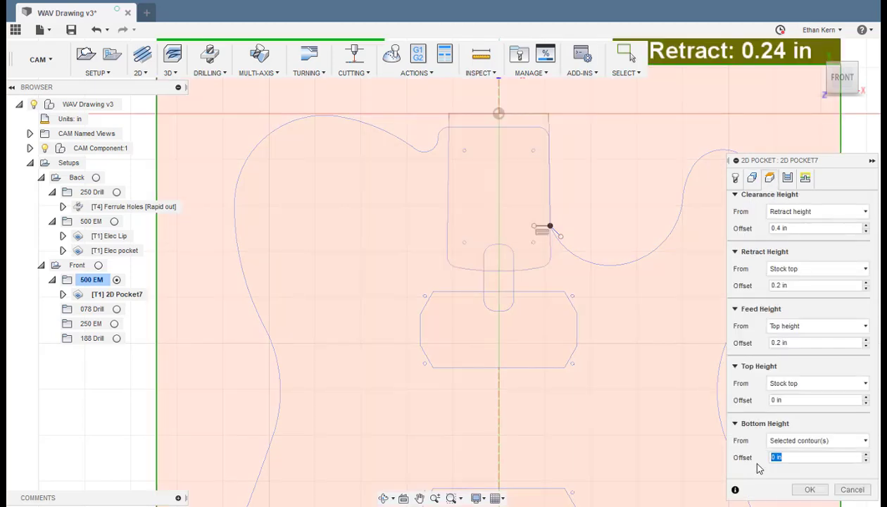
{"action": "type", "text": "-.74"}
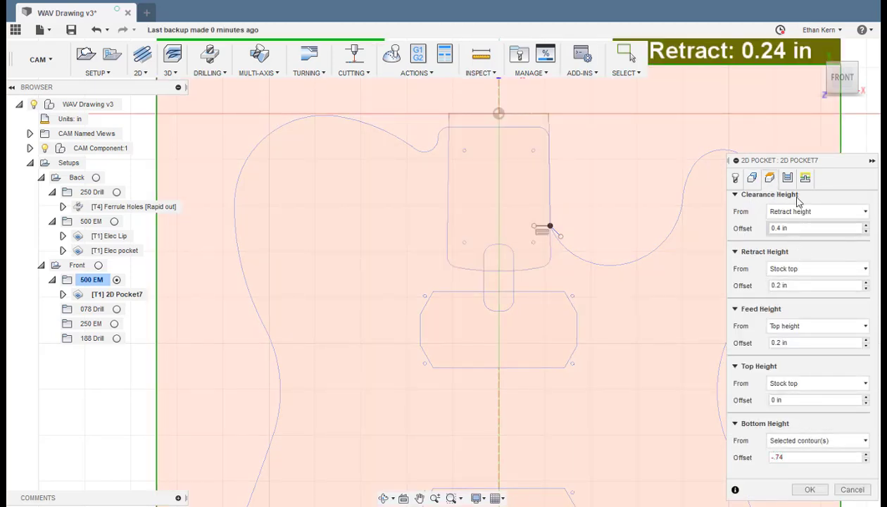
Set the neck pocket's maximum stepover to 0.25 in, turn off stock to leave and enable morphed spiral machining
{"action": "left_click", "coordinate": [787, 177]}
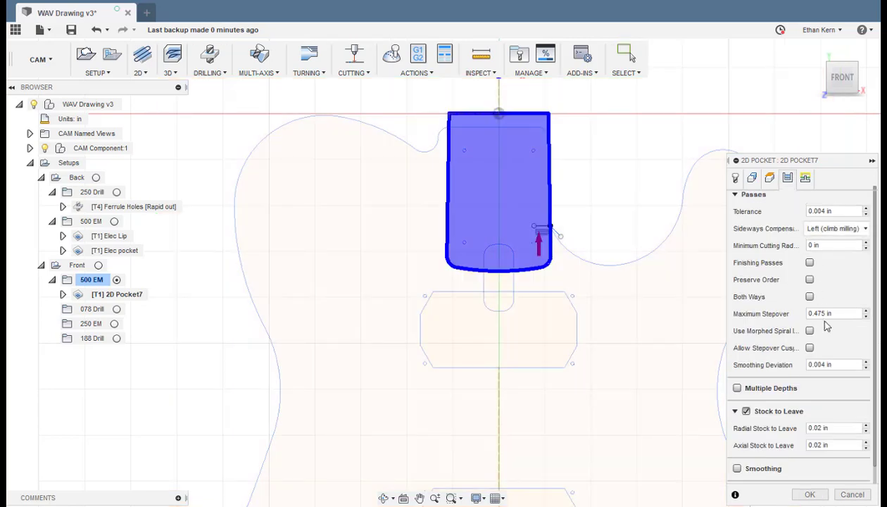
{"action": "left_click_drag", "start_coordinate": [832, 314], "coordinate": [821, 315]}
{"action": "type", "text": "25"}
{"action": "left_click", "coordinate": [746, 412]}
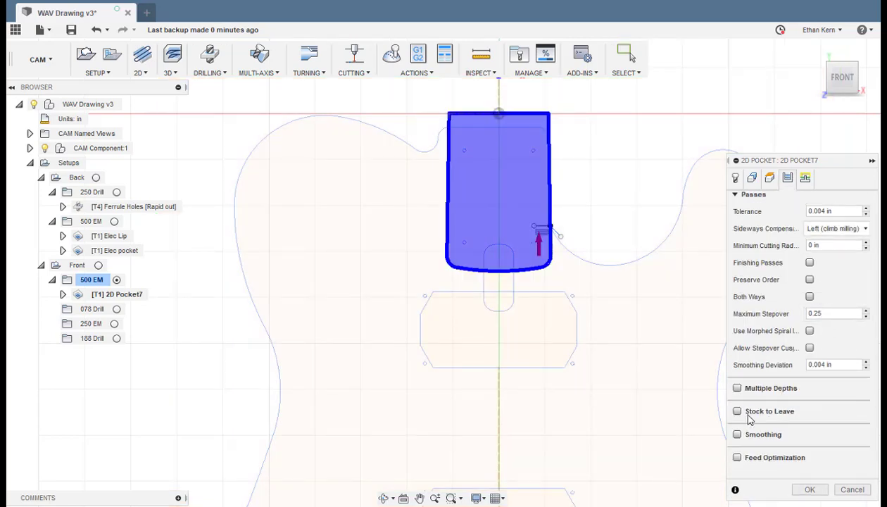
{"action": "left_click", "coordinate": [810, 330]}
Enable multiple depths for the neck pocket with a maximum roughing stepdown of 0.375 in
{"action": "left_click", "coordinate": [737, 388]}
{"action": "left_click_drag", "start_coordinate": [838, 404], "coordinate": [814, 409]}
{"action": "type", "text": "375"}
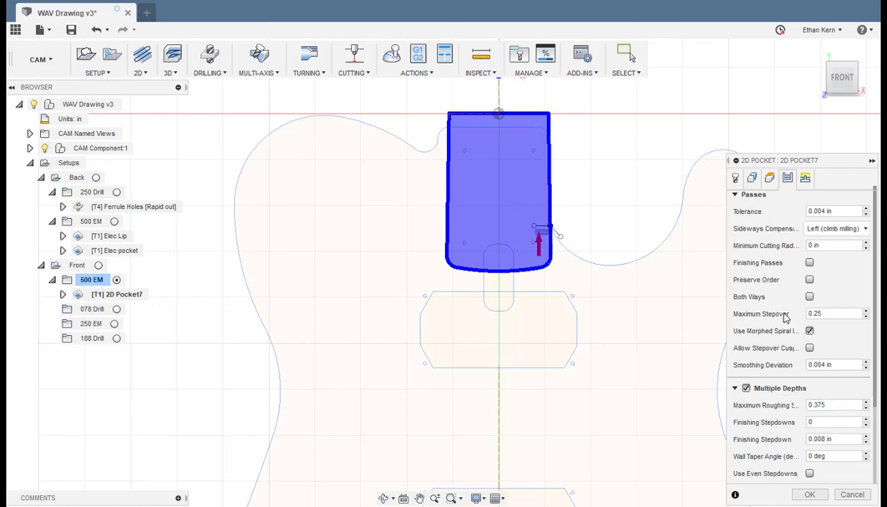
Set the neck pocket's linking safe distance to 0.1 in and create the operation
{"action": "left_click", "coordinate": [787, 177]}
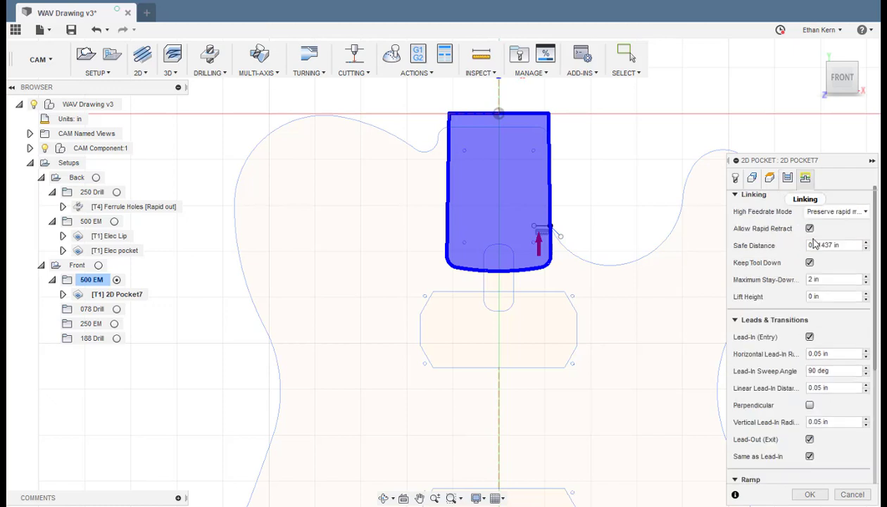
{"action": "left_click_drag", "start_coordinate": [839, 245], "coordinate": [822, 251]}
{"action": "type", "text": "1"}
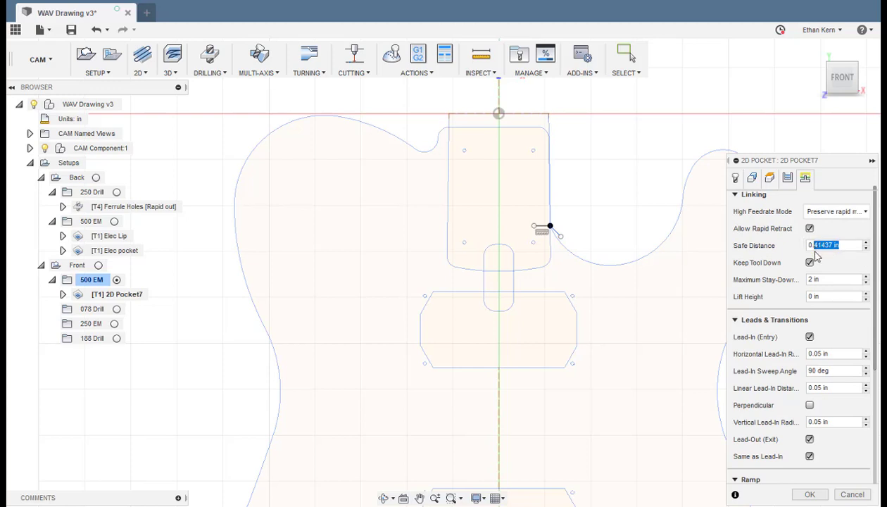
{"action": "left_click", "coordinate": [818, 495]}
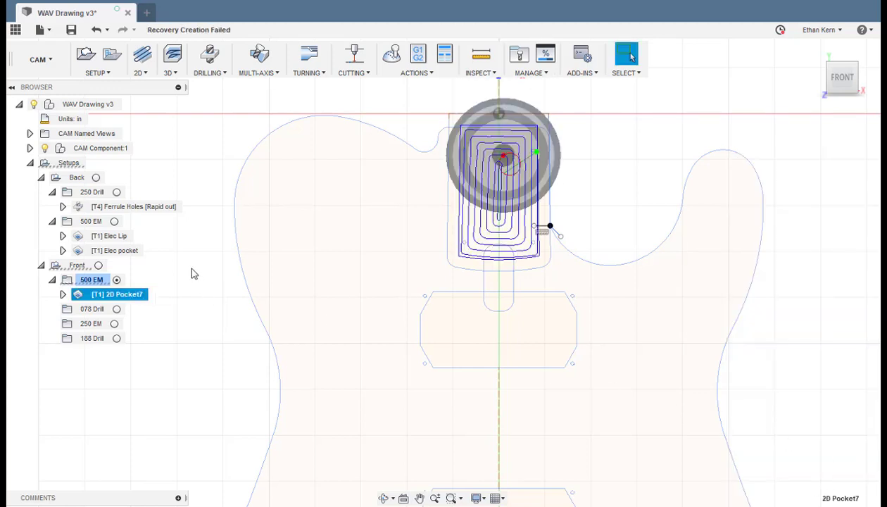
Rename the new front operation as Neck Pocket and reactivate the Front's 500 EM folder
{"action": "left_click", "coordinate": [128, 297]}
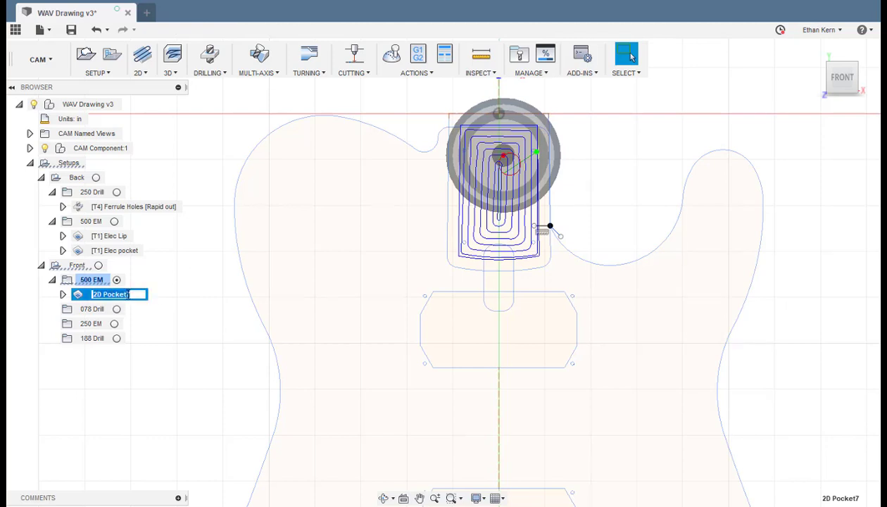
{"action": "type", "text": "Neck"}
{"action": "left_click", "coordinate": [116, 280]}
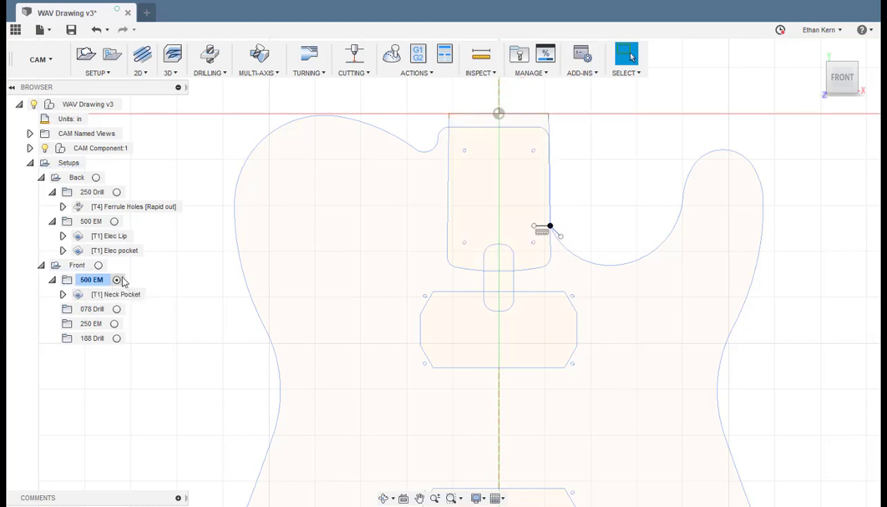
Start another 2D Pocket and select both pickup cavity outlines, with the pocket regions inside the contours
{"action": "scroll", "coordinate": [311, 238], "scroll_direction": "down", "scroll_amount": 5}
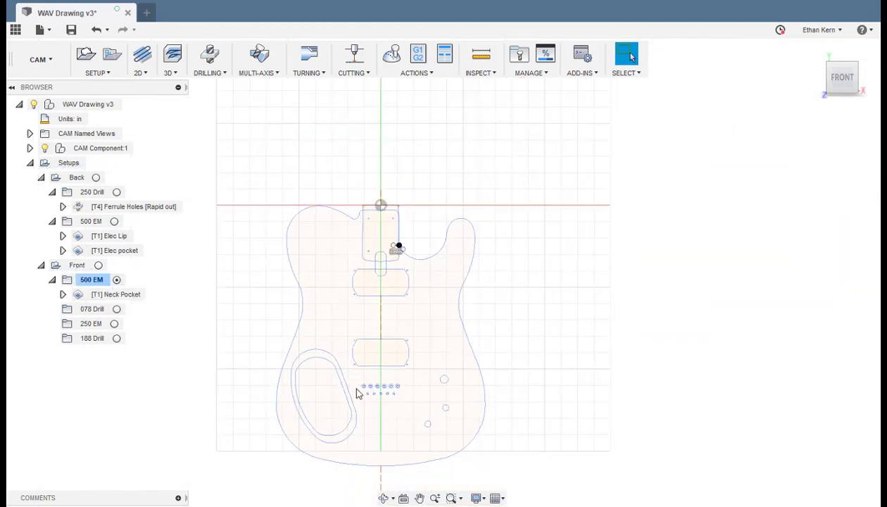
{"action": "scroll", "coordinate": [357, 393], "scroll_direction": "up", "scroll_amount": 5}
{"action": "scroll", "coordinate": [312, 175], "scroll_direction": "down", "scroll_amount": 2}
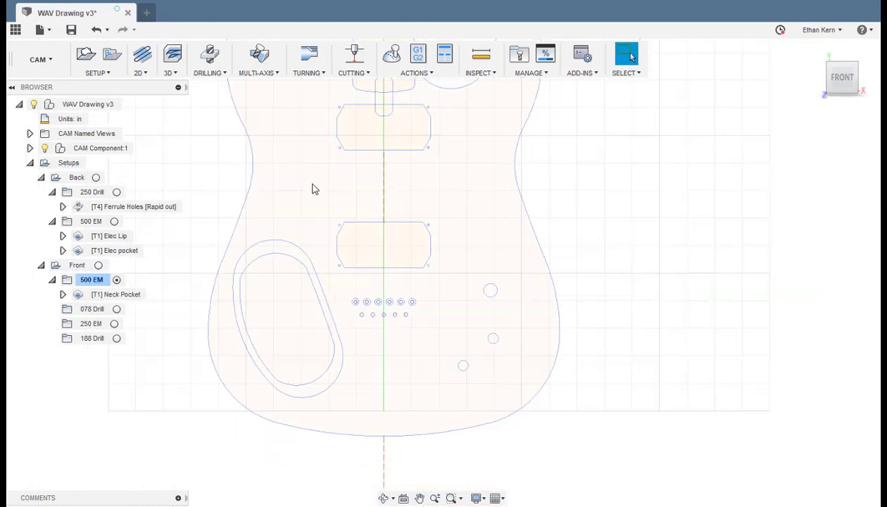
{"action": "left_click", "coordinate": [141, 76]}
{"action": "left_click", "coordinate": [152, 102]}
{"action": "left_click", "coordinate": [752, 177]}
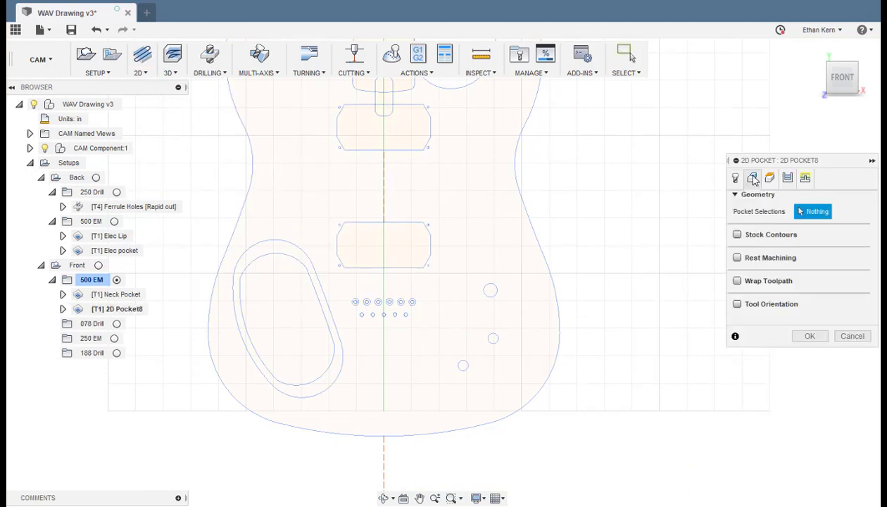
{"action": "left_click", "coordinate": [410, 154]}
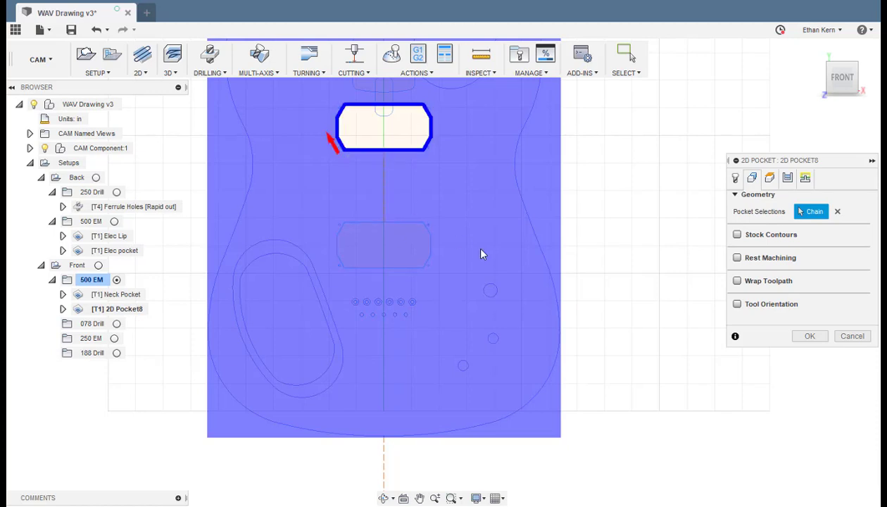
{"action": "scroll", "coordinate": [588, 233], "scroll_direction": "down", "scroll_amount": 3}
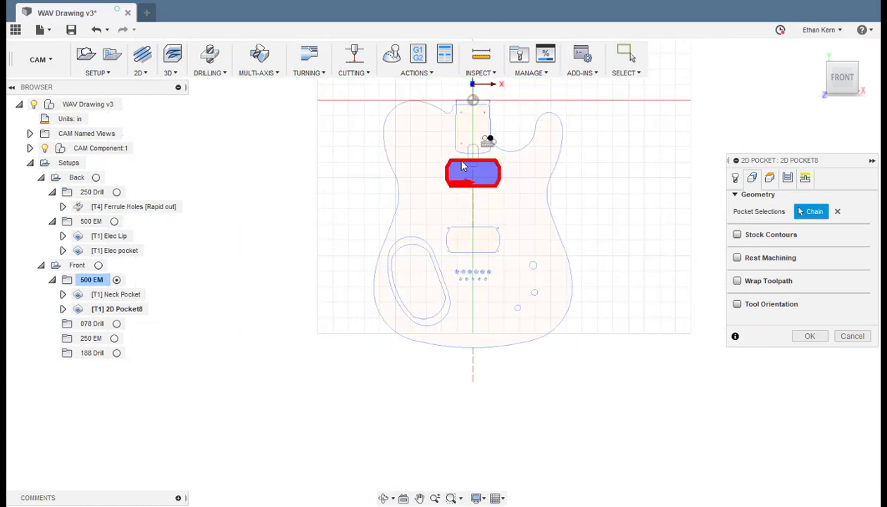
{"action": "scroll", "coordinate": [484, 160], "scroll_direction": "up", "scroll_amount": 3}
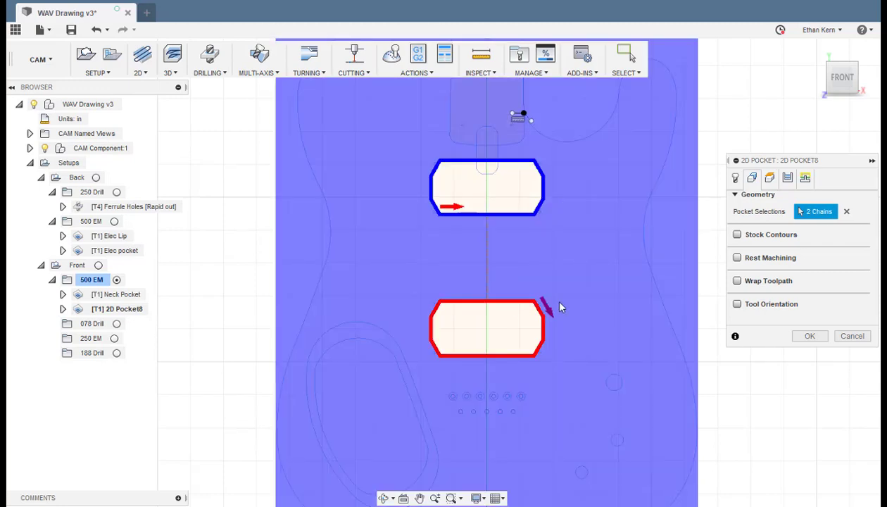
{"action": "left_click", "coordinate": [542, 307]}
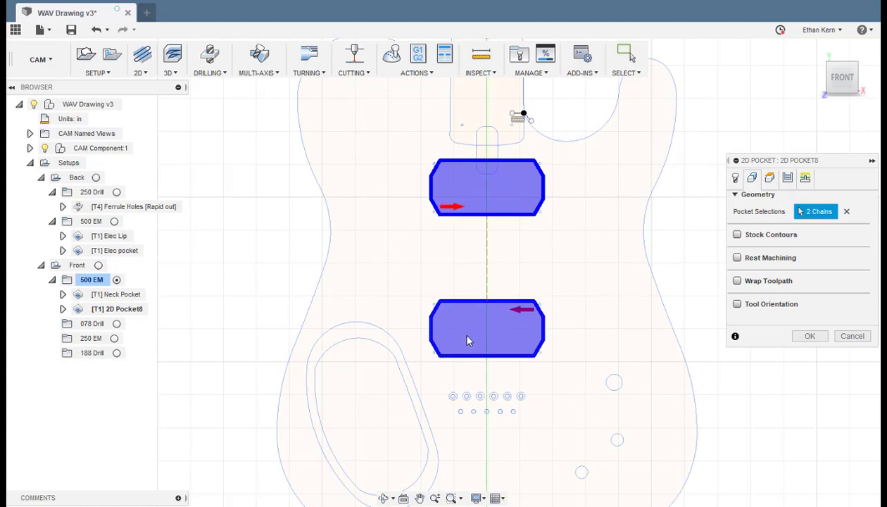
Set the pickup pockets' bottom height offset to -1 in from the selected contours
{"action": "left_click", "coordinate": [771, 179]}
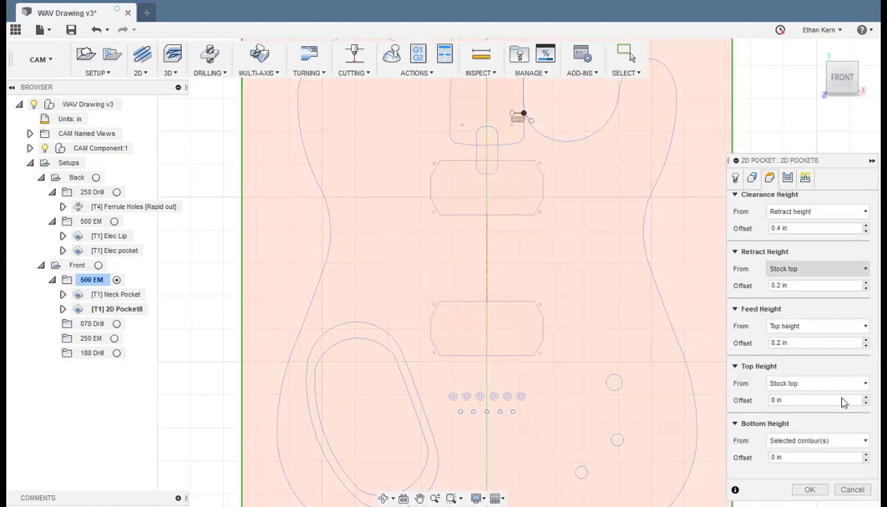
{"action": "double_click", "coordinate": [788, 457]}
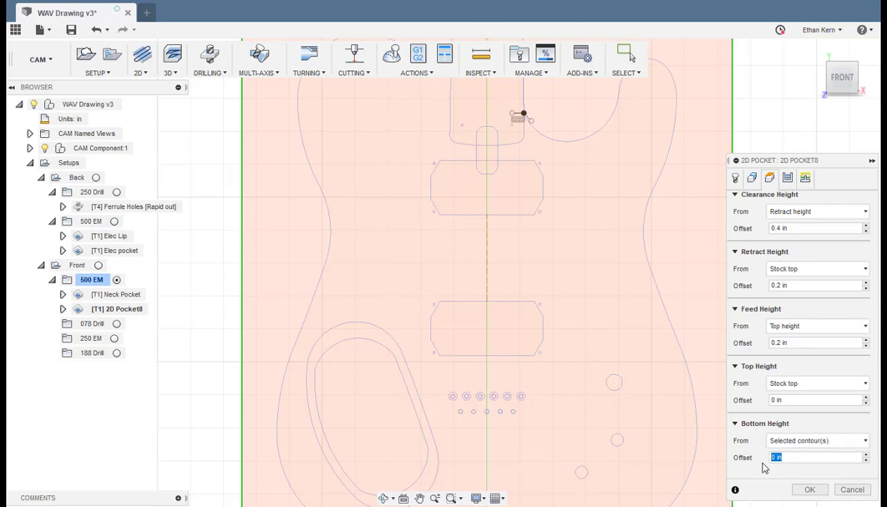
{"action": "type", "text": "-1"}
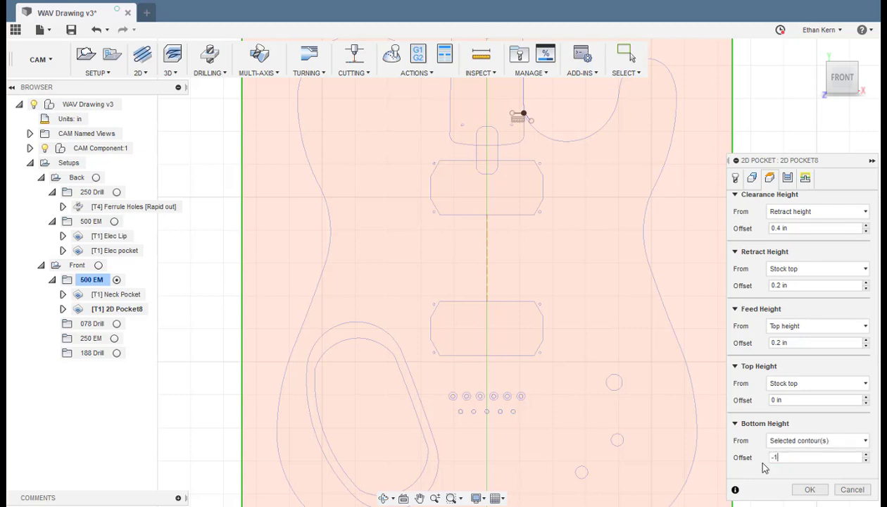
Set the pickup pockets' maximum stepover to 0.25 in, enable morphed spiral machining and turn off stock to leave
{"action": "left_click", "coordinate": [787, 179]}
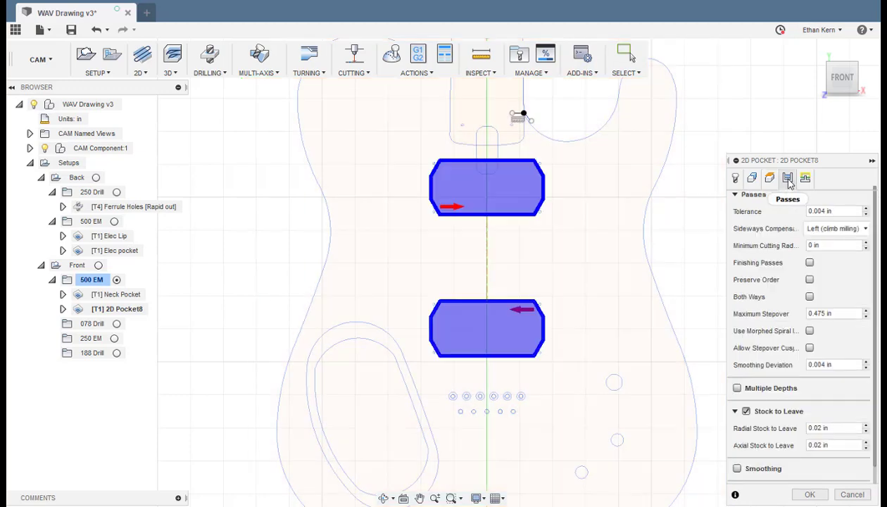
{"action": "double_click", "coordinate": [829, 315]}
{"action": "type", "text": "0.25"}
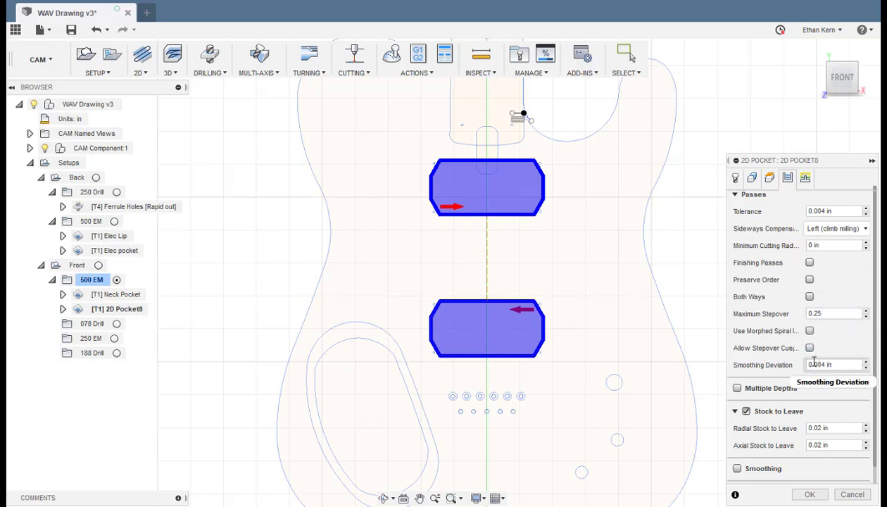
{"action": "left_click", "coordinate": [810, 330]}
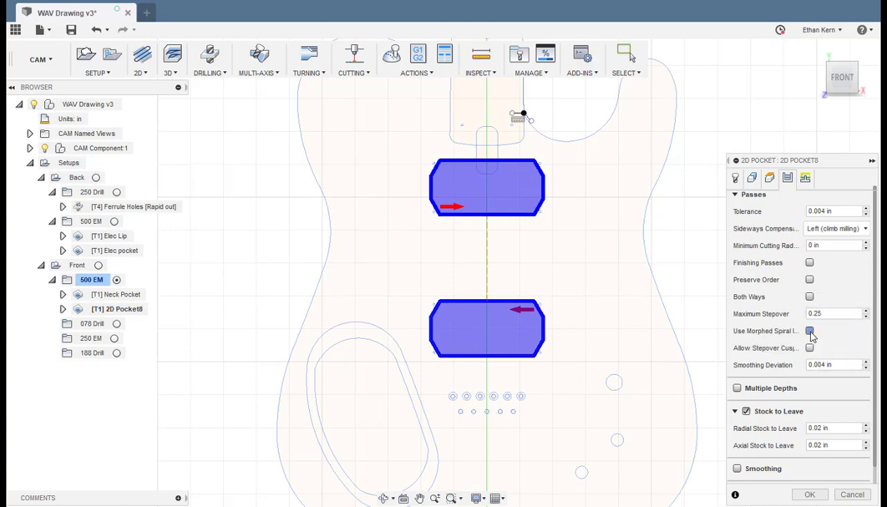
{"action": "left_click", "coordinate": [746, 409]}
Enable multiple depths for the pickup pockets with a maximum roughing stepdown of 0.375 in
{"action": "left_click", "coordinate": [736, 389]}
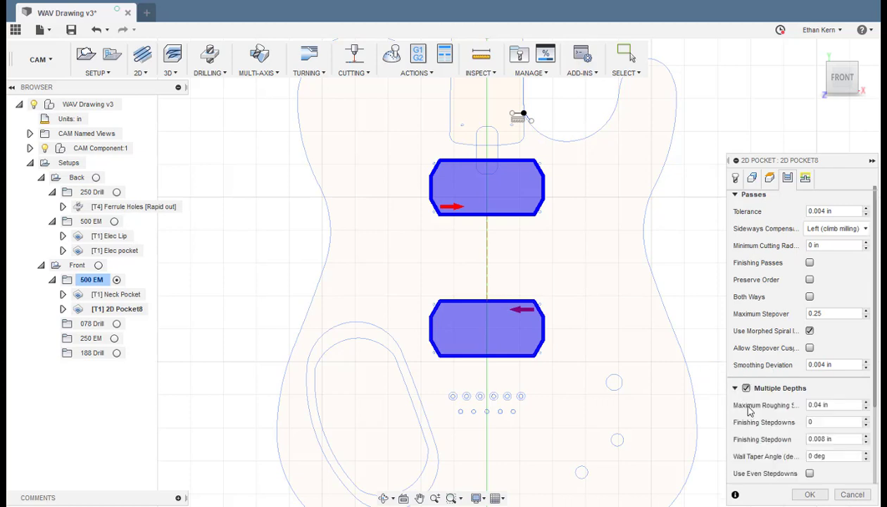
{"action": "left_click_drag", "start_coordinate": [836, 406], "coordinate": [817, 412]}
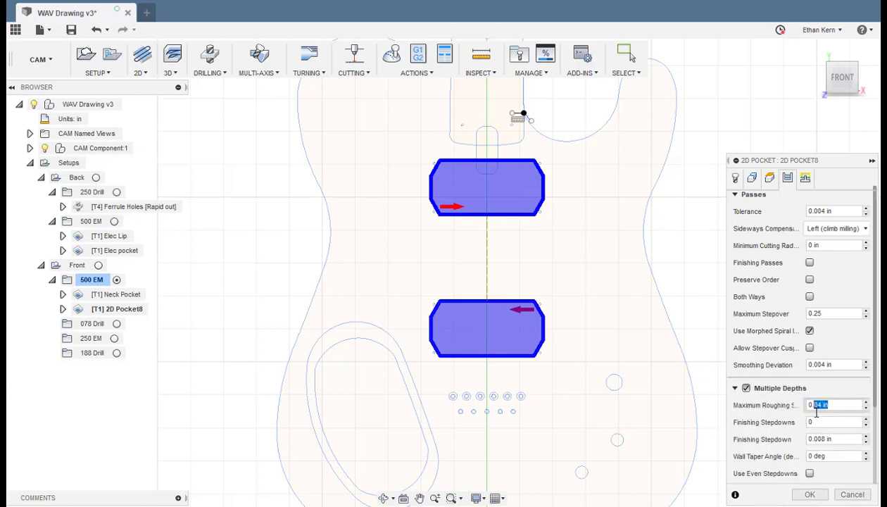
{"action": "type", "text": "375"}
Set the pickup pockets' safe distance to 0.1 in and generate the toolpath
{"action": "left_click", "coordinate": [804, 178]}
{"action": "left_click_drag", "start_coordinate": [839, 245], "coordinate": [826, 247]}
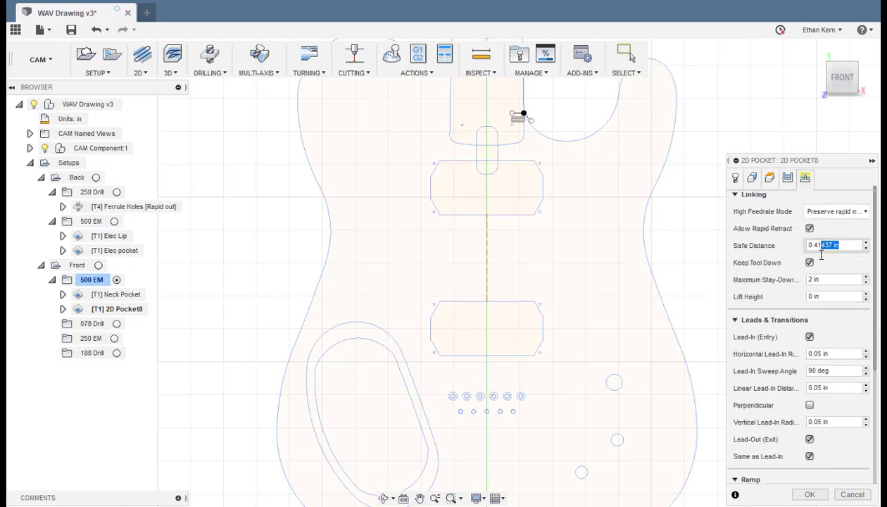
{"action": "type", "text": "1"}
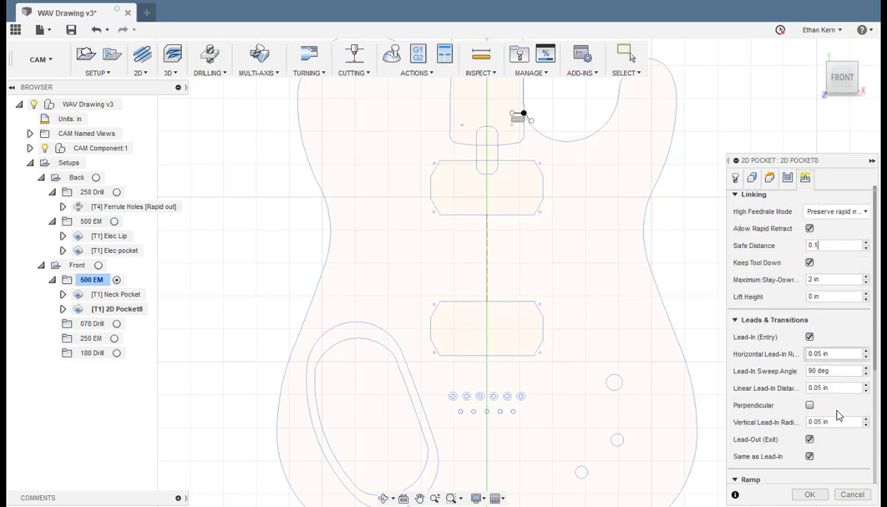
{"action": "left_click", "coordinate": [808, 497]}
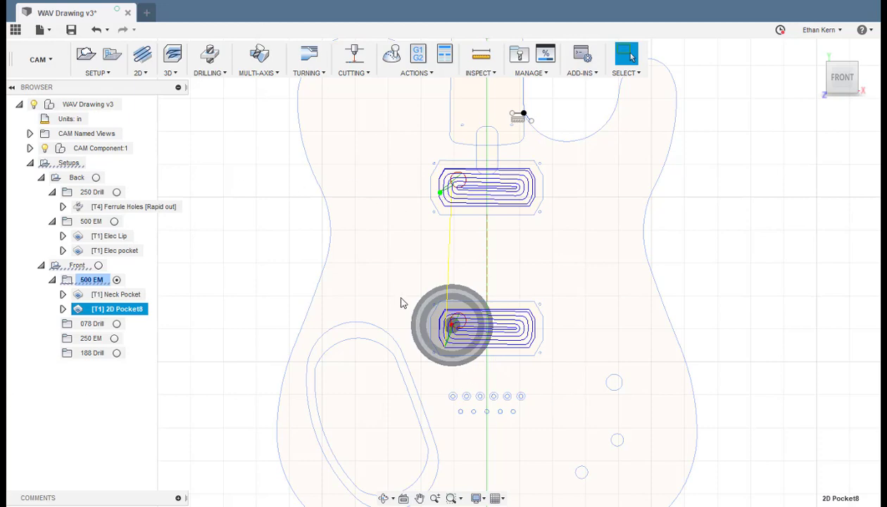
{"action": "scroll", "coordinate": [380, 283], "scroll_direction": "down", "scroll_amount": 3}
{"action": "scroll", "coordinate": [436, 172], "scroll_direction": "up", "scroll_amount": 3}
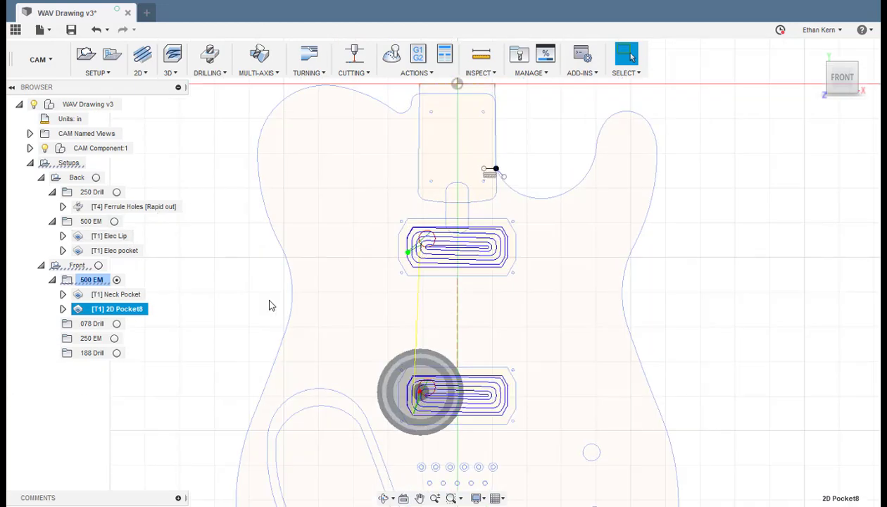
{"action": "left_click", "coordinate": [324, 312]}
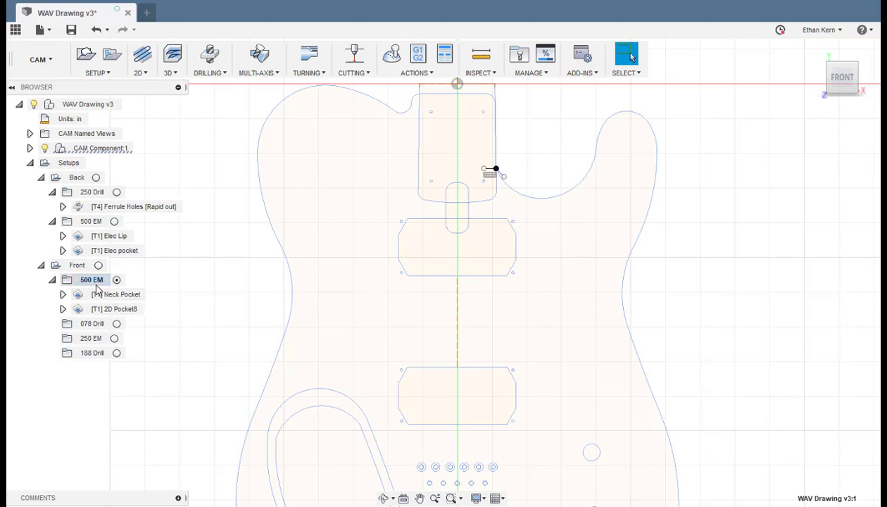
Start a new 2D Pocket in the Front's 500 EM folder and select the truss rod slot outline between neck pocket and upper pickup
{"action": "left_click", "coordinate": [141, 74]}
{"action": "left_click", "coordinate": [151, 102]}
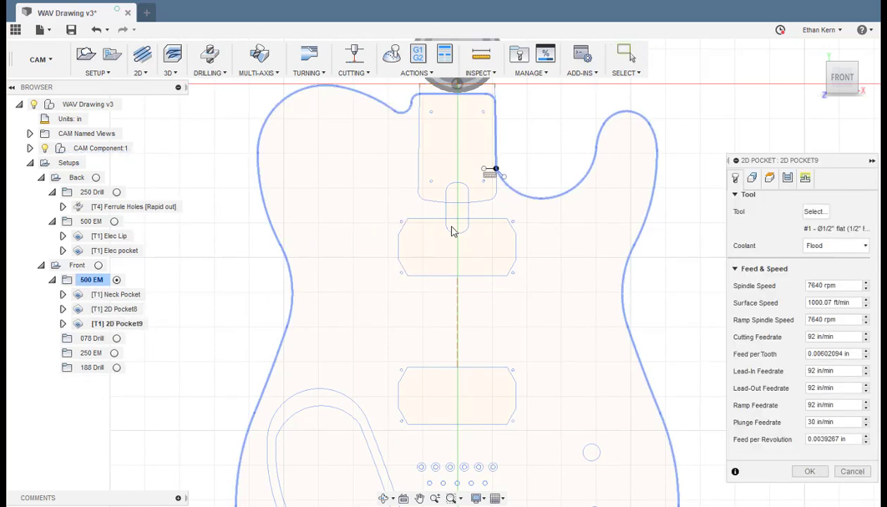
{"action": "left_click", "coordinate": [752, 177]}
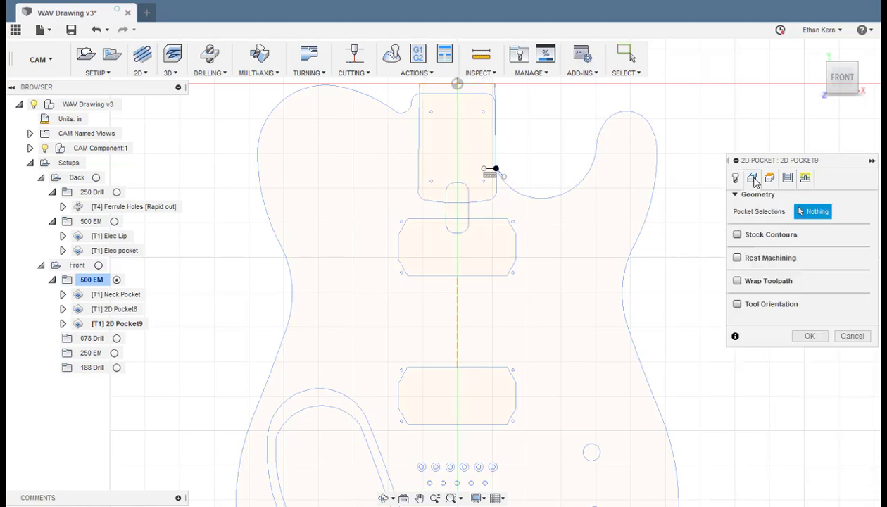
{"action": "left_click", "coordinate": [458, 229]}
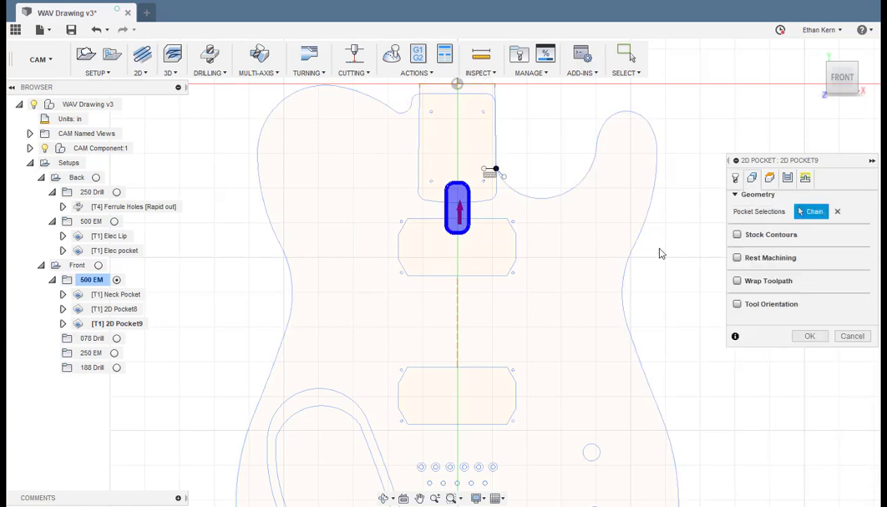
Set the truss rod slot's bottom height offset to -0.74 in from the selected contour
{"action": "left_click", "coordinate": [769, 177]}
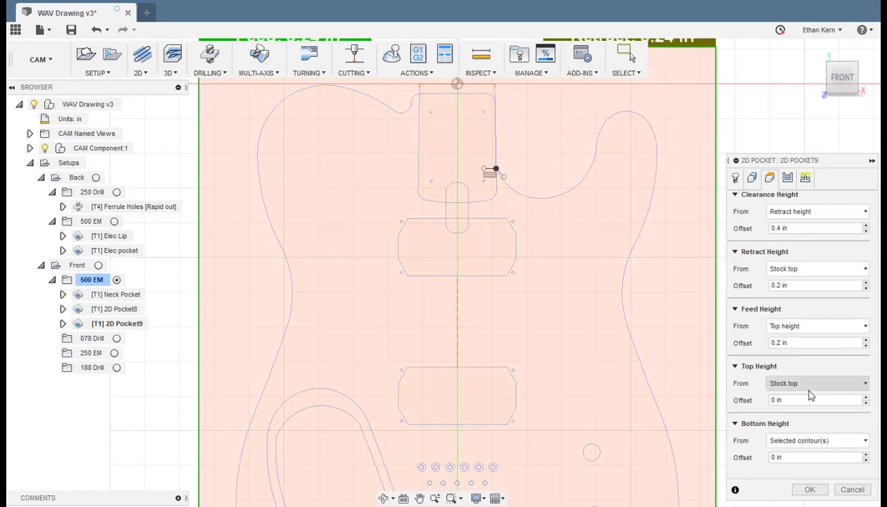
{"action": "left_click", "coordinate": [798, 457]}
{"action": "type", "text": "-"}
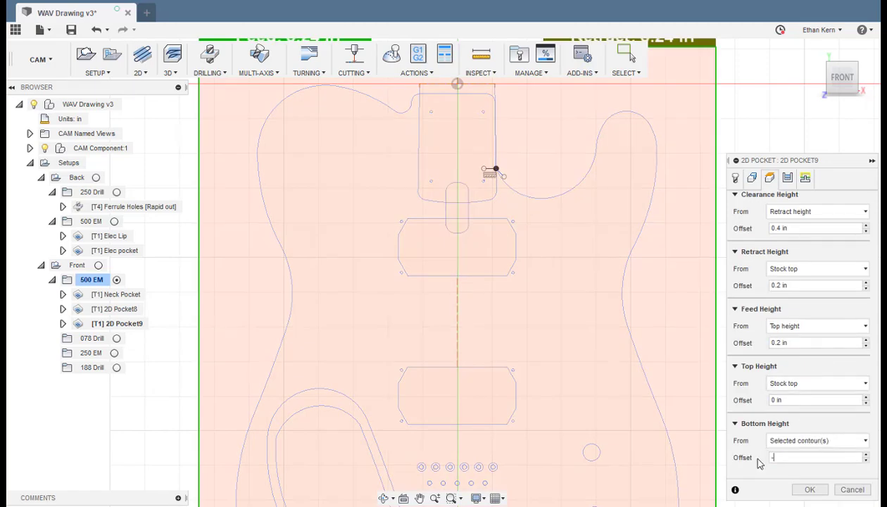
{"action": "type", "text": ".74"}
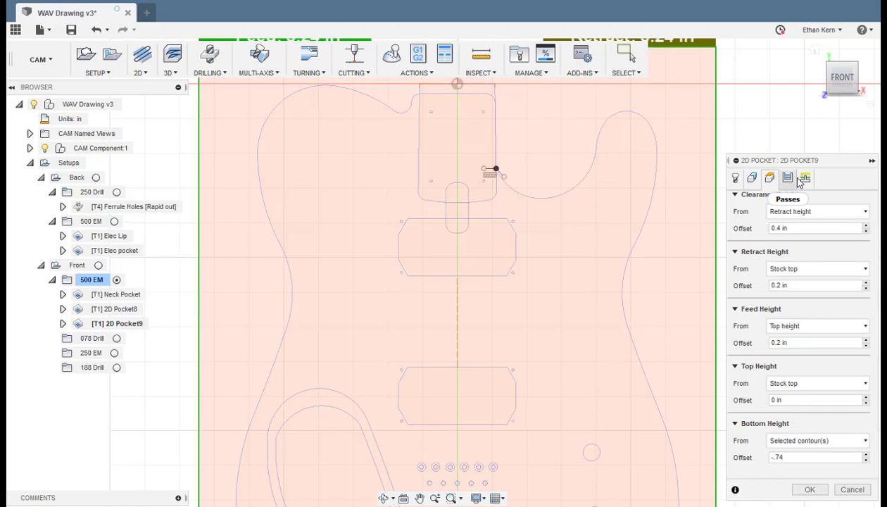
Turn off stock to leave for the truss rod slot, set its maximum stepover to 0.25 in and enable morphed spiral machining
{"action": "left_click", "coordinate": [788, 178]}
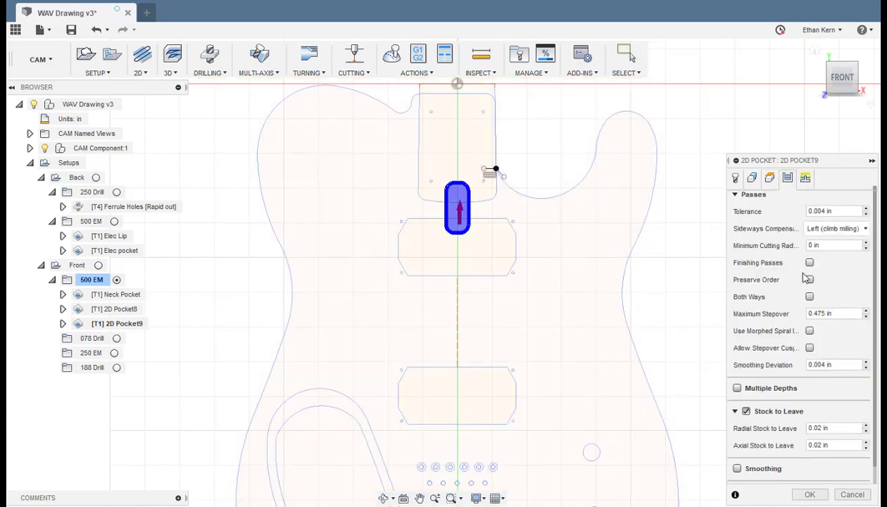
{"action": "left_click", "coordinate": [746, 411]}
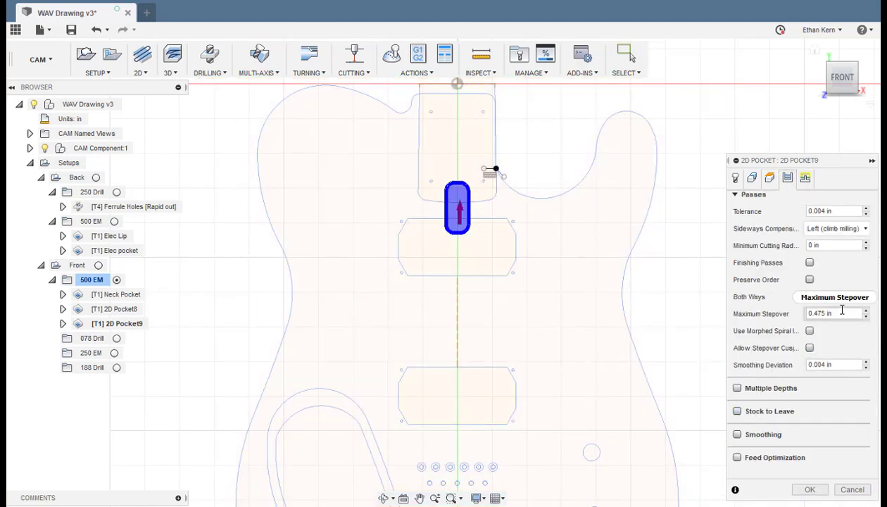
{"action": "left_click_drag", "start_coordinate": [841, 310], "coordinate": [822, 320]}
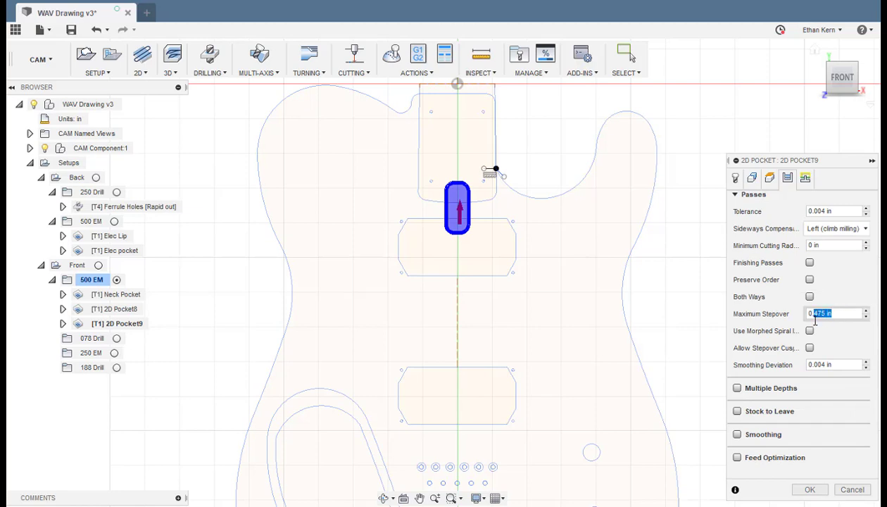
{"action": "type", "text": "25"}
{"action": "left_click", "coordinate": [809, 330]}
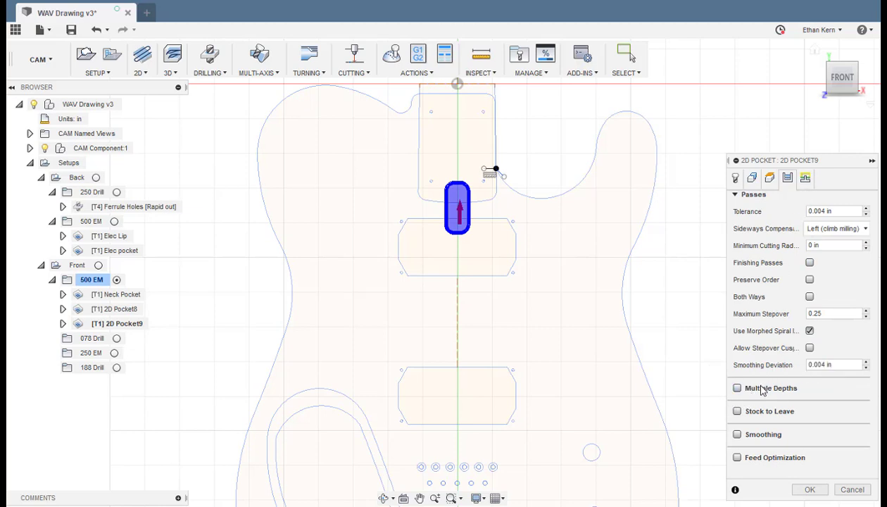
Review the truss rod slot's linking and ramp settings, then generate its toolpath and inspect it at an angle
{"action": "left_click", "coordinate": [805, 177]}
{"action": "scroll", "coordinate": [780, 320], "scroll_direction": "down", "scroll_amount": 5}
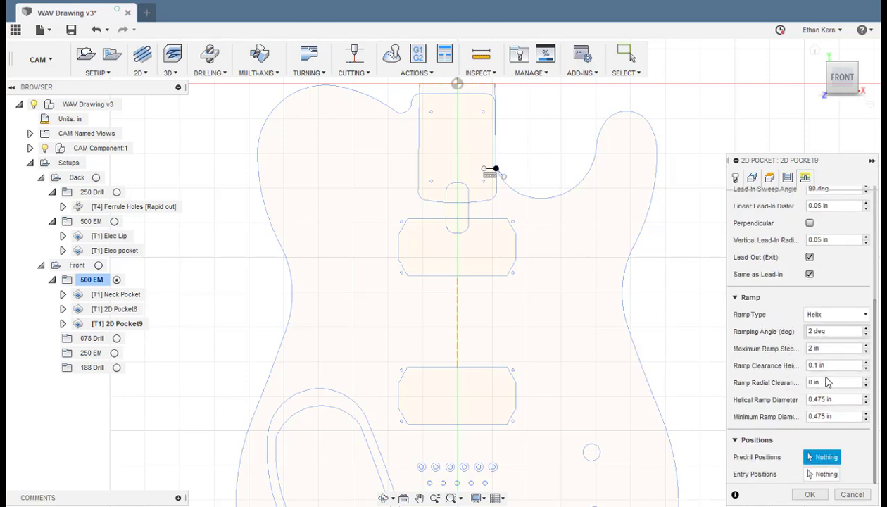
{"action": "left_click", "coordinate": [808, 494]}
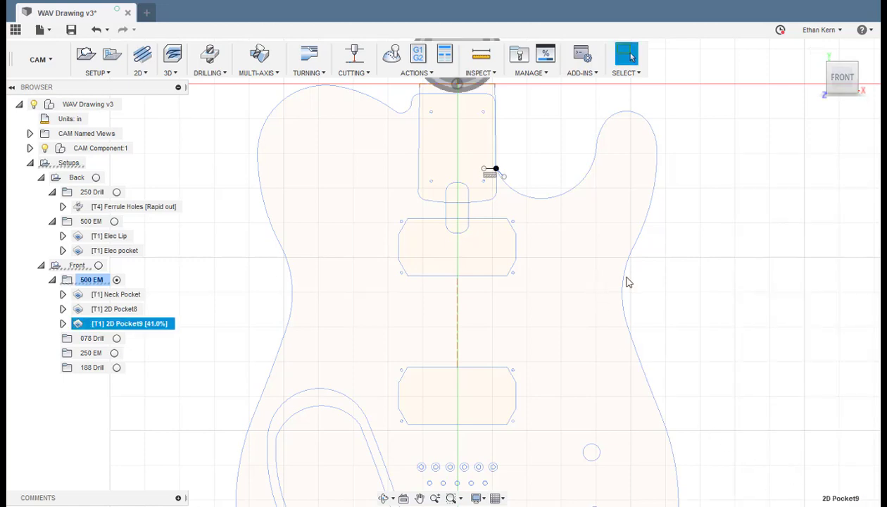
{"action": "middle_click_drag", "start_coordinate": [585, 270], "coordinate": [533, 239], "text": "shift"}
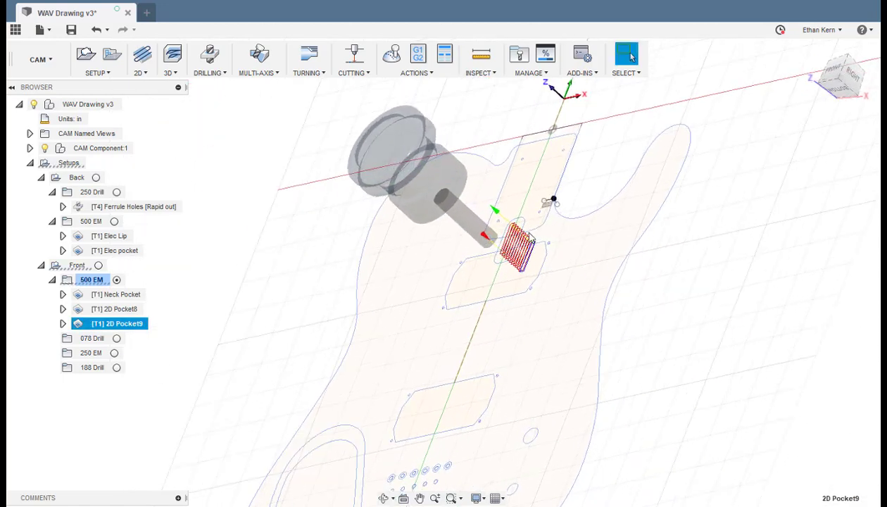
{"action": "scroll", "coordinate": [532, 239], "scroll_direction": "up", "scroll_amount": 5}
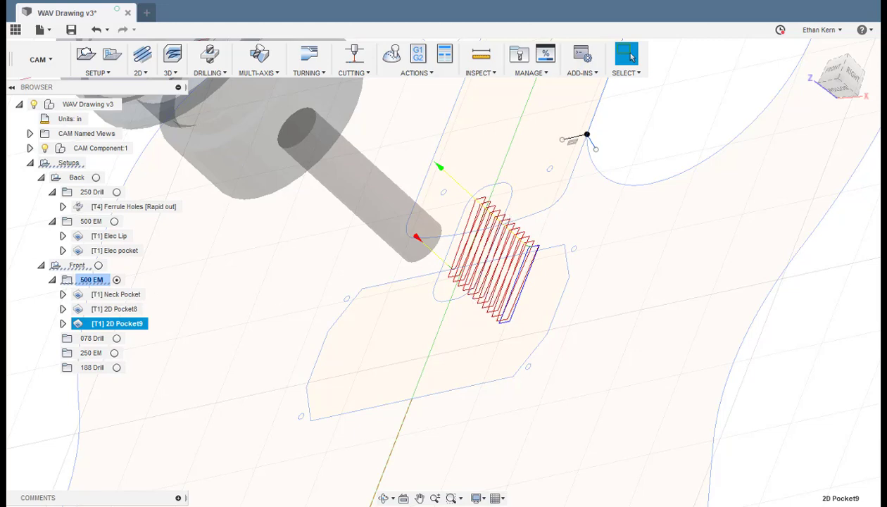
Rename the pickup cavity operation as P/u pockets
{"action": "left_click", "coordinate": [116, 309]}
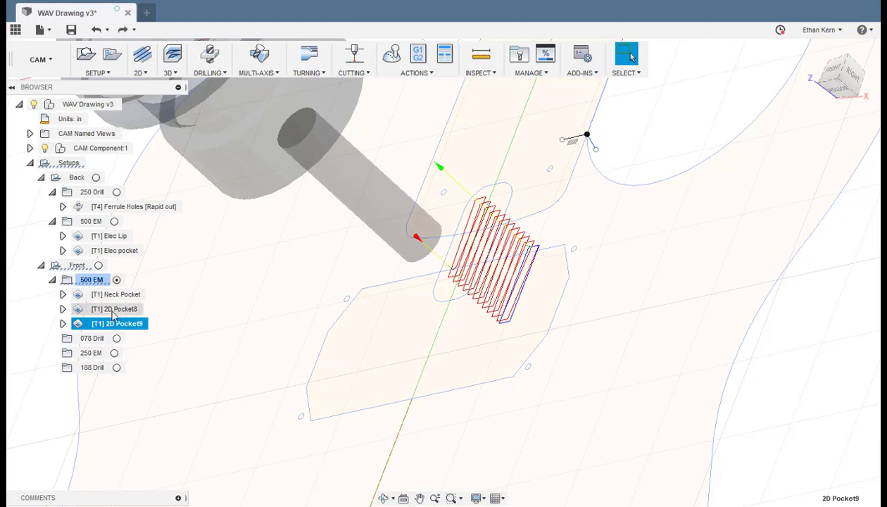
{"action": "left_click", "coordinate": [117, 311]}
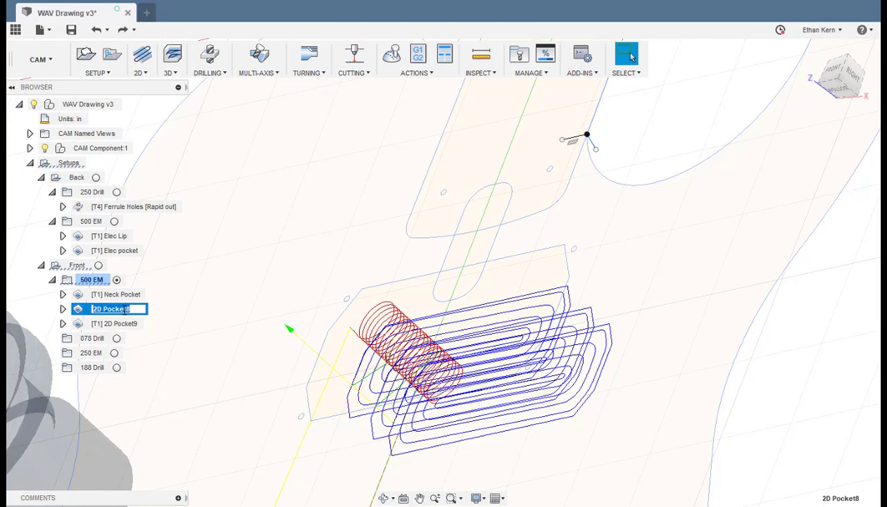
{"action": "type", "text": "P/u"}
{"action": "key", "text": "Return"}
Rename the truss rod slot operation as Truss
{"action": "left_click", "coordinate": [117, 324]}
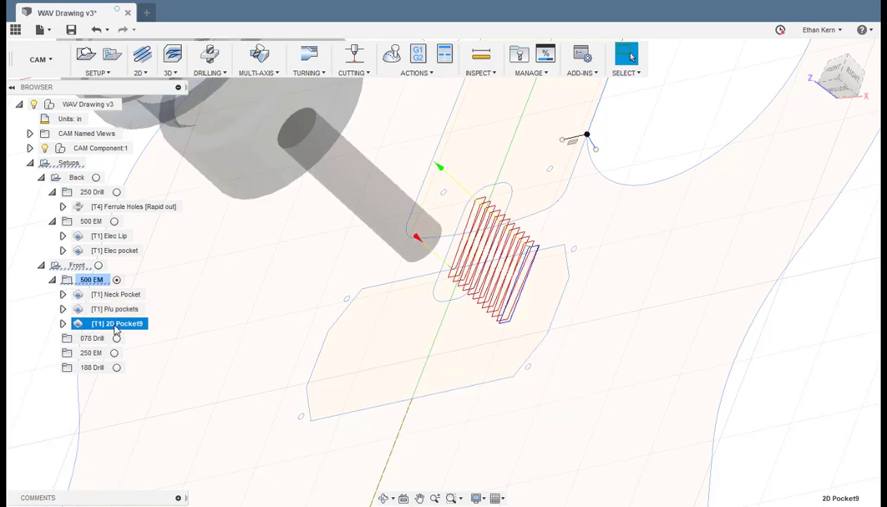
{"action": "left_click", "coordinate": [124, 326]}
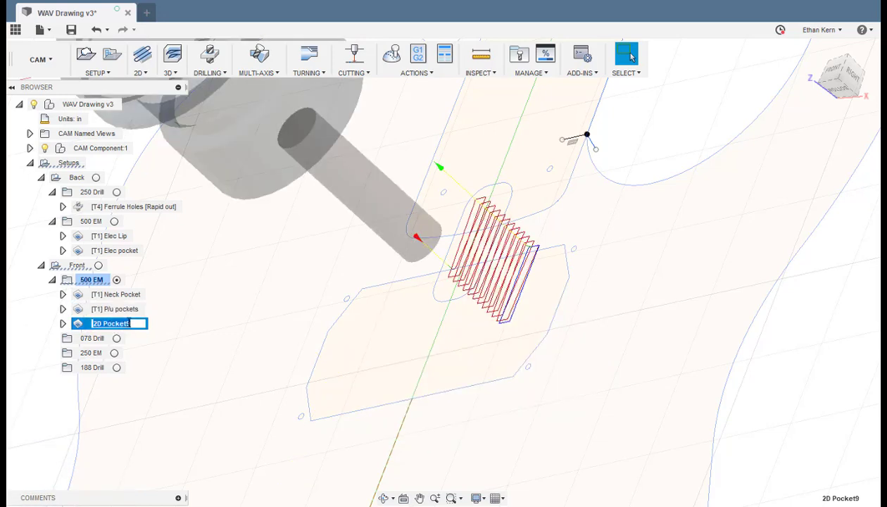
{"action": "type", "text": "Truss"}
{"action": "left_click", "coordinate": [187, 345]}
Display the Neck Pocket, P/u pockets and Truss toolpaths together and examine their depths from several angles and the front
{"action": "left_click", "coordinate": [119, 294]}
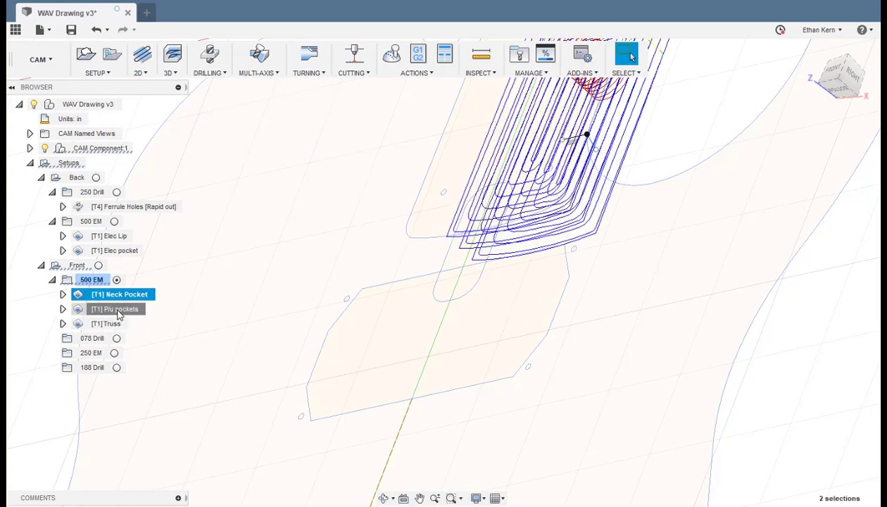
{"action": "left_click", "coordinate": [106, 323], "text": "shift"}
{"action": "scroll", "coordinate": [198, 338], "scroll_direction": "down", "scroll_amount": 4}
{"action": "scroll", "coordinate": [206, 373], "scroll_direction": "up", "scroll_amount": 3}
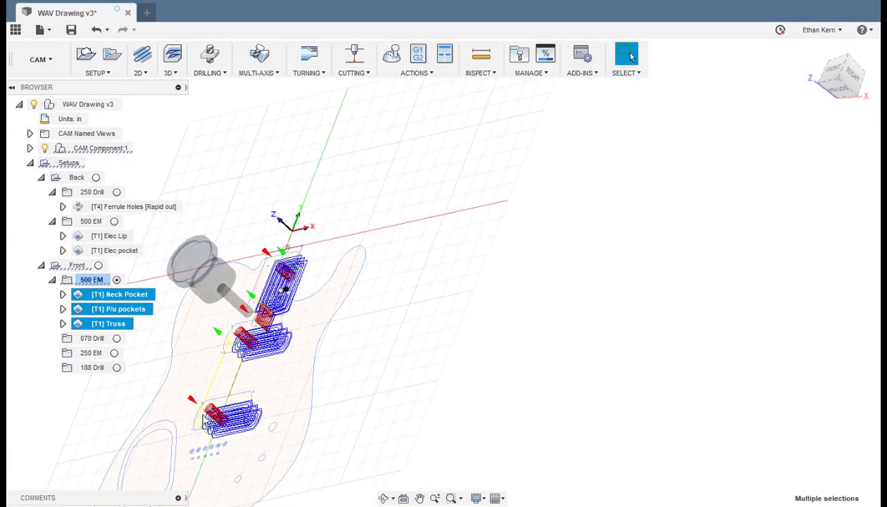
{"action": "scroll", "coordinate": [269, 371], "scroll_direction": "down", "scroll_amount": 2}
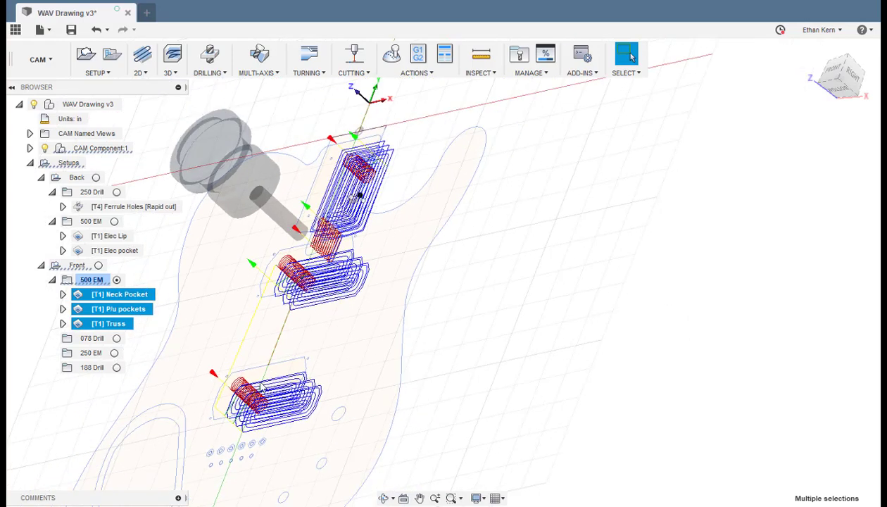
{"action": "middle_click_drag", "start_coordinate": [302, 345], "coordinate": [388, 349], "text": "shift"}
{"action": "scroll", "coordinate": [140, 402], "scroll_direction": "up", "scroll_amount": 3}
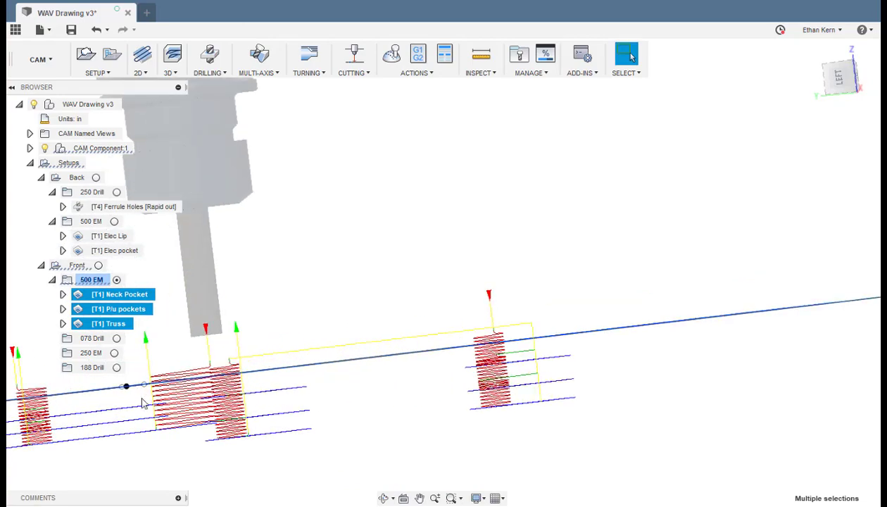
{"action": "middle_click_drag", "start_coordinate": [190, 409], "coordinate": [245, 401], "text": "shift"}
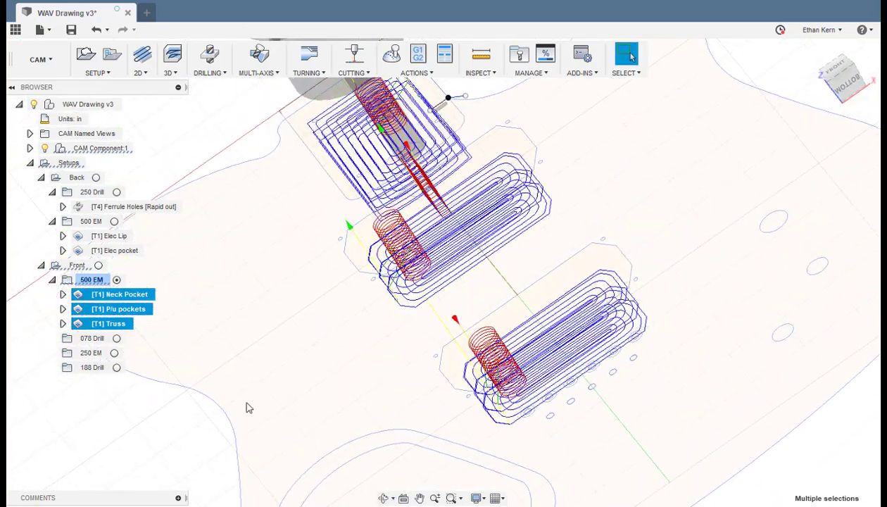
{"action": "left_click", "coordinate": [830, 69]}
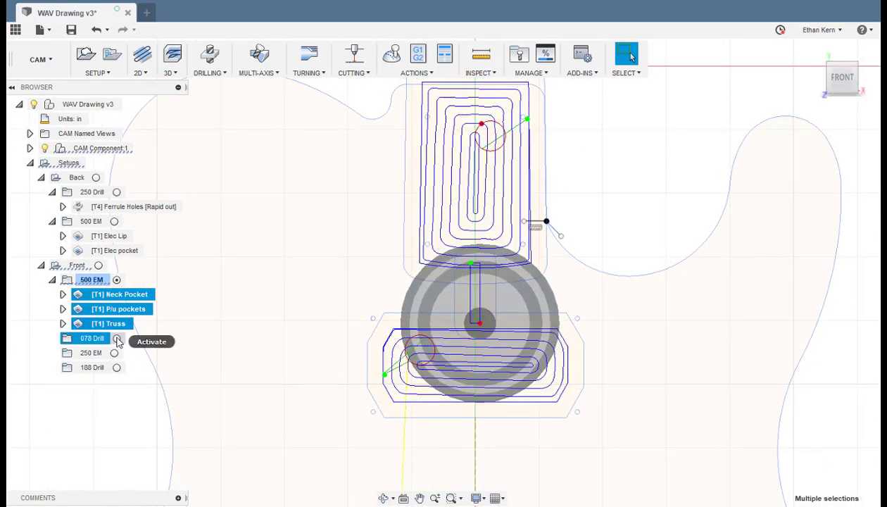
Make the front's 078 Drill folder active and start a Drill operation in it with tool #3, the 5/64" drill
{"action": "left_click", "coordinate": [117, 339]}
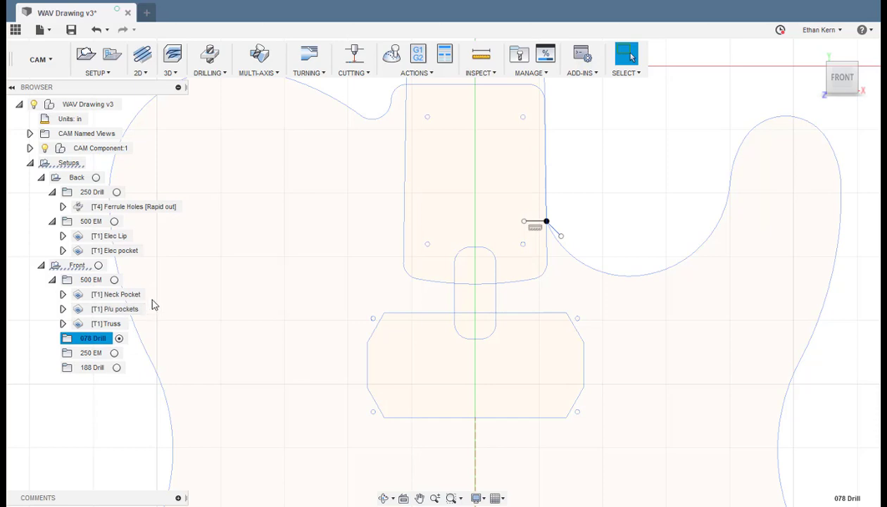
{"action": "scroll", "coordinate": [258, 243], "scroll_direction": "down", "scroll_amount": 1}
{"action": "scroll", "coordinate": [259, 236], "scroll_direction": "down", "scroll_amount": 6}
{"action": "scroll", "coordinate": [273, 357], "scroll_direction": "up", "scroll_amount": 3}
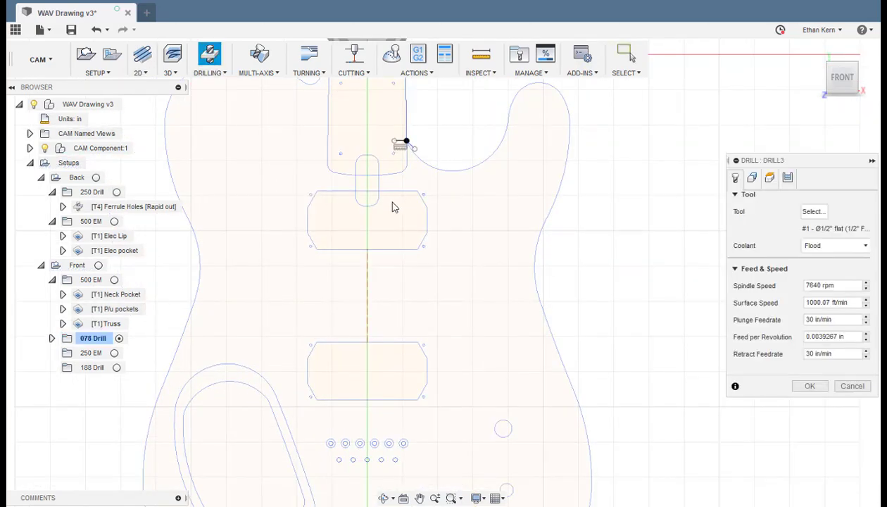
{"action": "left_click", "coordinate": [809, 212]}
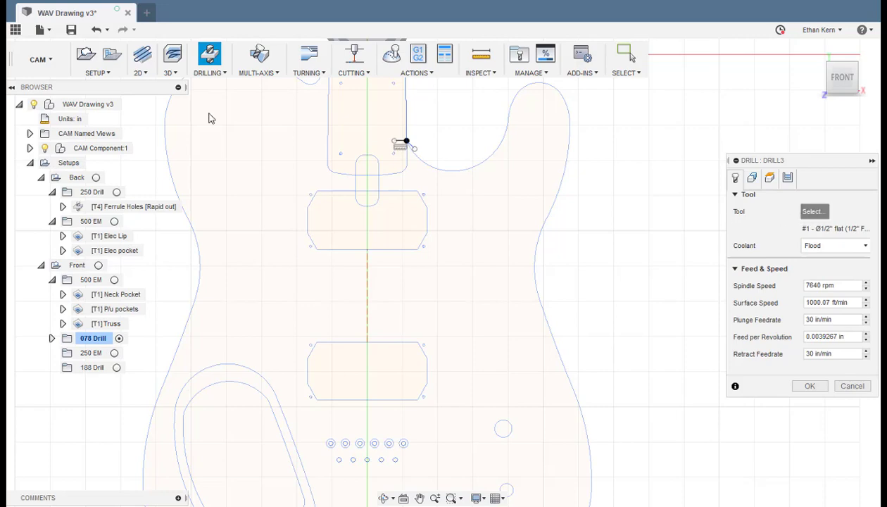
{"action": "left_click", "coordinate": [359, 175]}
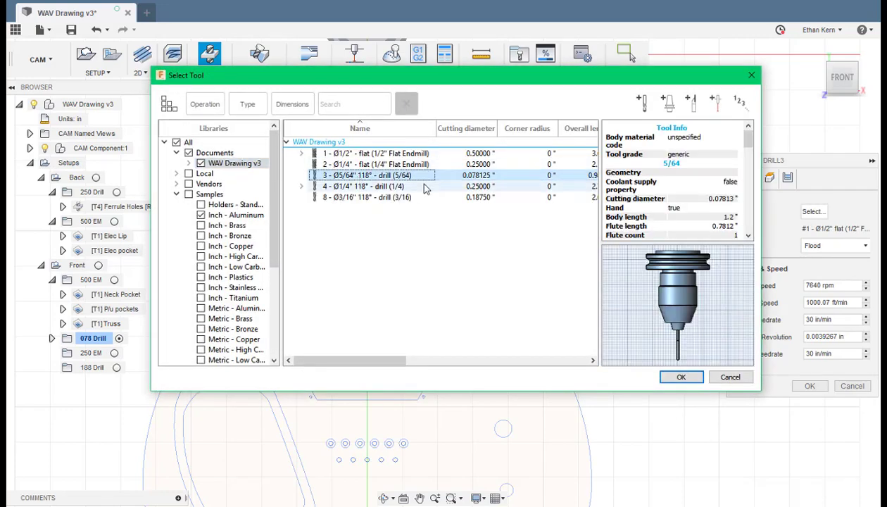
{"action": "left_click", "coordinate": [680, 376]}
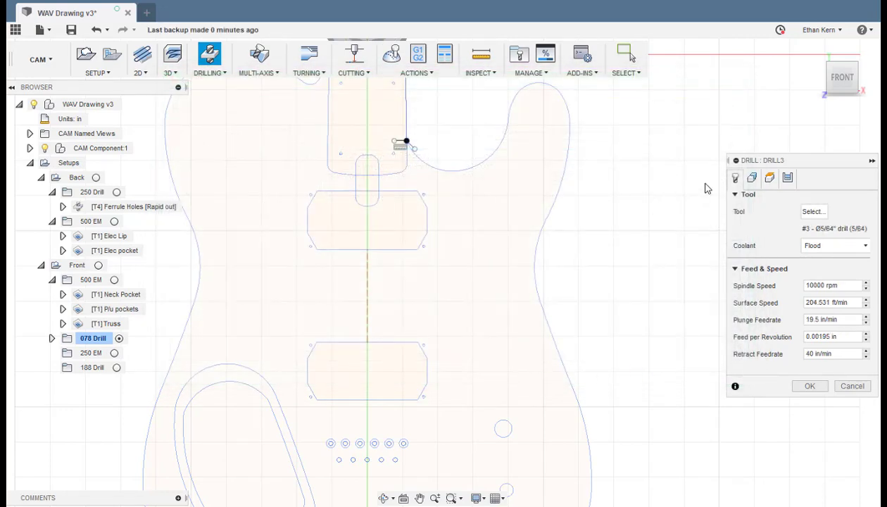
Set the hole mode to Selected points and pick the four mounting hole centres around the neck pickup cavity
{"action": "left_click", "coordinate": [751, 178]}
{"action": "left_click", "coordinate": [835, 213]}
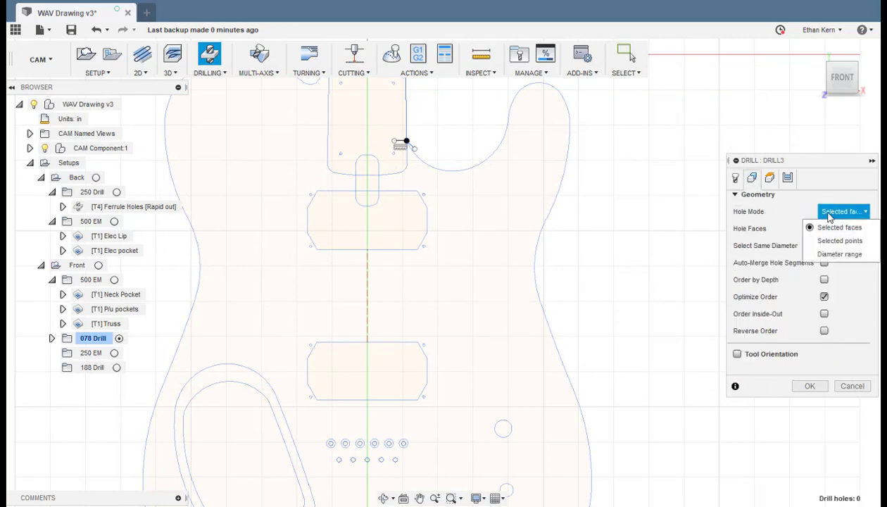
{"action": "left_click", "coordinate": [841, 239]}
{"action": "scroll", "coordinate": [296, 204], "scroll_direction": "up", "scroll_amount": 2}
{"action": "scroll", "coordinate": [295, 204], "scroll_direction": "up", "scroll_amount": 3}
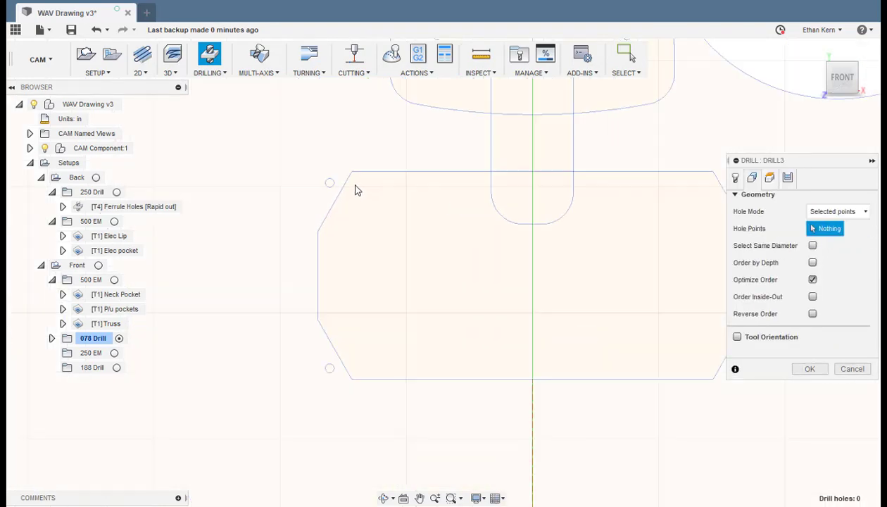
{"action": "scroll", "coordinate": [310, 186], "scroll_direction": "down", "scroll_amount": 2}
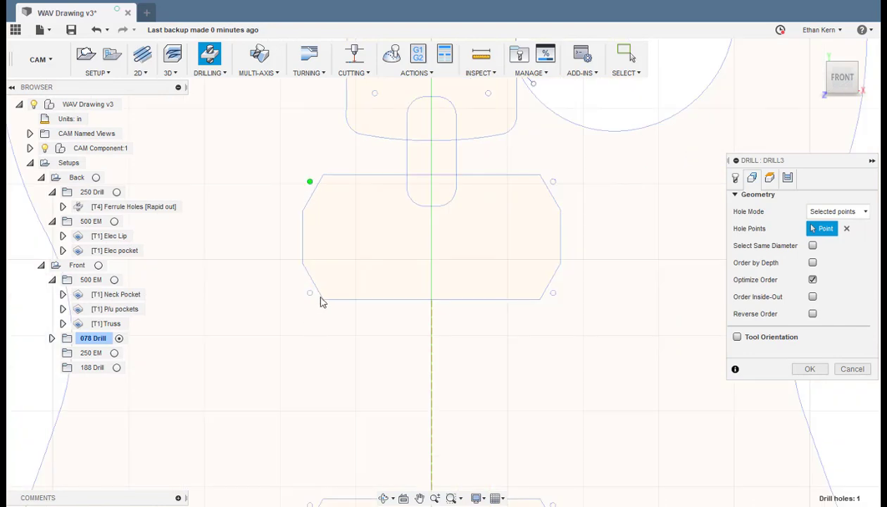
{"action": "scroll", "coordinate": [323, 301], "scroll_direction": "up", "scroll_amount": 8}
{"action": "left_click", "coordinate": [295, 292]}
{"action": "scroll", "coordinate": [295, 292], "scroll_direction": "down", "scroll_amount": 8}
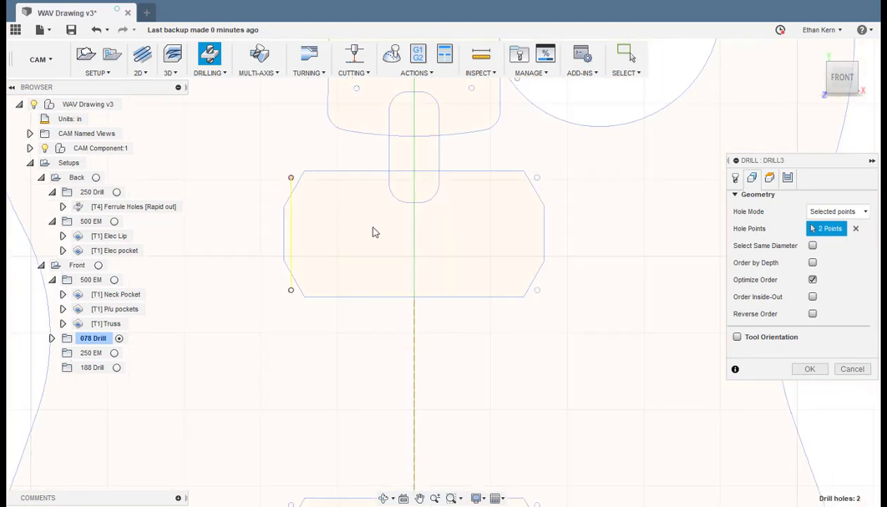
{"action": "scroll", "coordinate": [536, 179], "scroll_direction": "up", "scroll_amount": 8}
{"action": "left_click", "coordinate": [537, 177]}
{"action": "scroll", "coordinate": [539, 181], "scroll_direction": "down", "scroll_amount": 6}
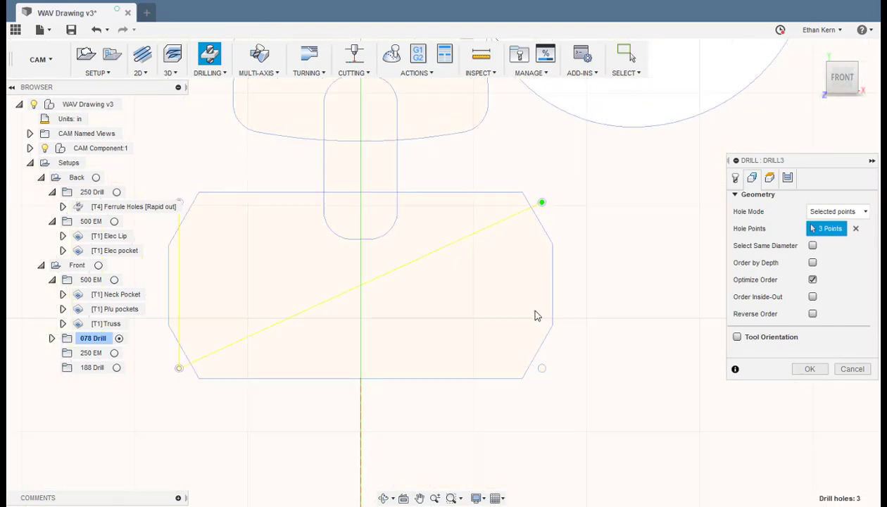
{"action": "left_click", "coordinate": [544, 371]}
Add the four mounting hole centres around the bridge pickup cavity to the drill points
{"action": "scroll", "coordinate": [494, 331], "scroll_direction": "down", "scroll_amount": 6}
{"action": "scroll", "coordinate": [450, 366], "scroll_direction": "up", "scroll_amount": 4}
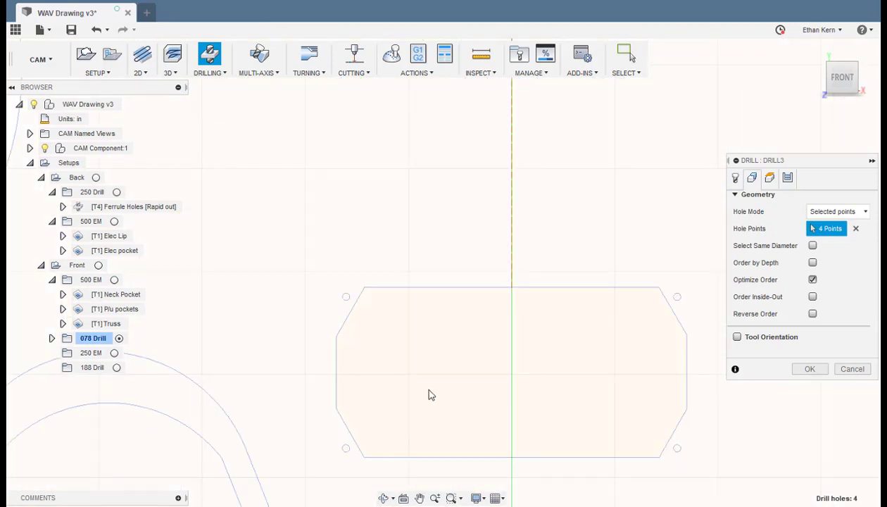
{"action": "left_click", "coordinate": [346, 297]}
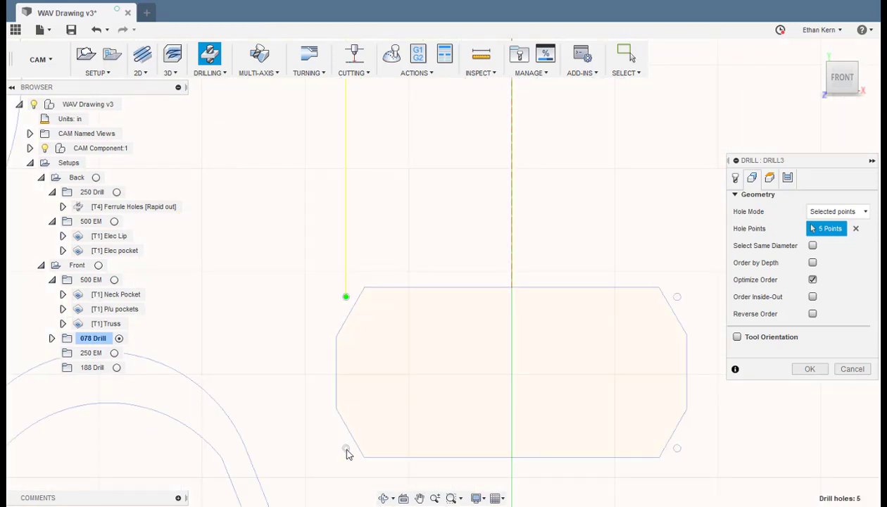
{"action": "left_click", "coordinate": [346, 448]}
{"action": "left_click", "coordinate": [677, 298]}
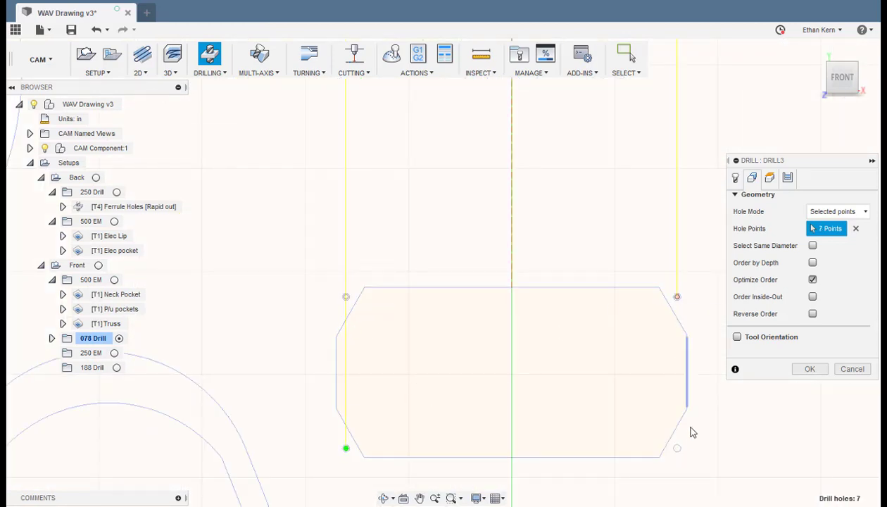
{"action": "left_click", "coordinate": [678, 447]}
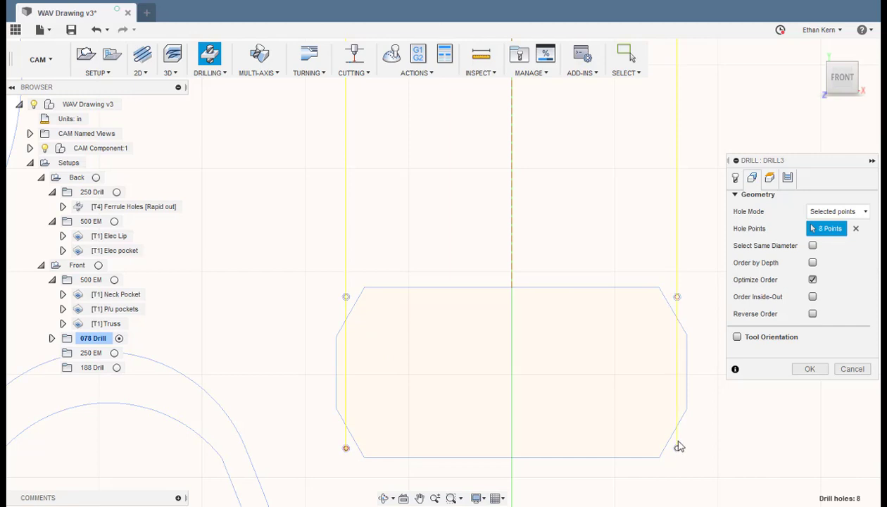
Set the pickup holes' bottom height offset to -0.25 in, generate the drilling toolpath and inspect it at an angle
{"action": "left_click", "coordinate": [770, 177]}
{"action": "left_click", "coordinate": [845, 458]}
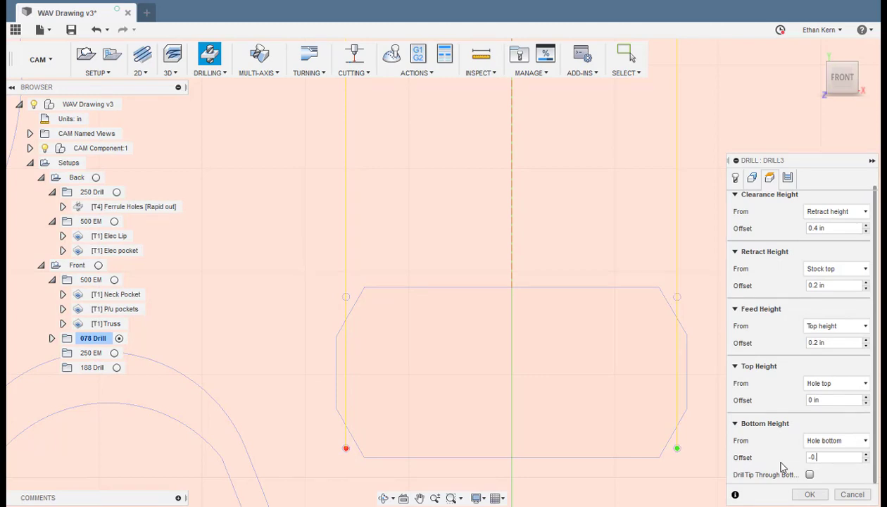
{"action": "type", "text": "-0.25"}
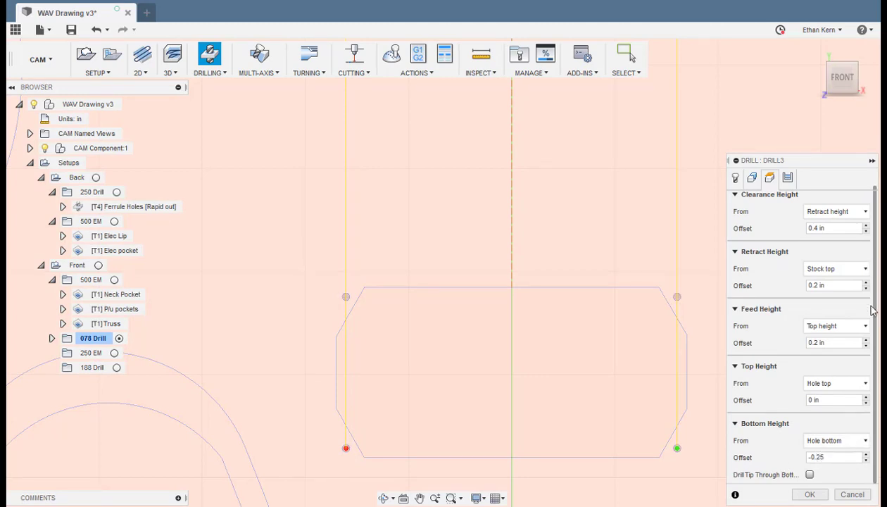
{"action": "left_click", "coordinate": [810, 494]}
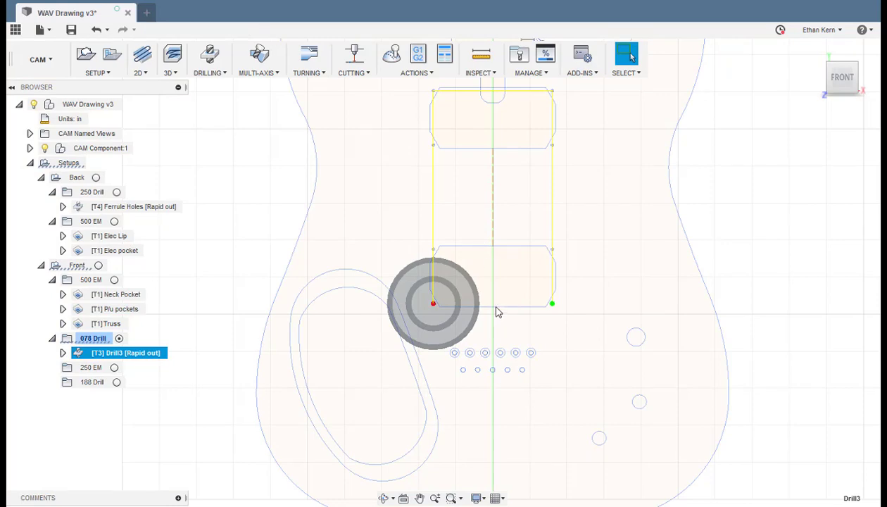
{"action": "middle_click_drag", "start_coordinate": [497, 310], "coordinate": [463, 271], "text": "shift"}
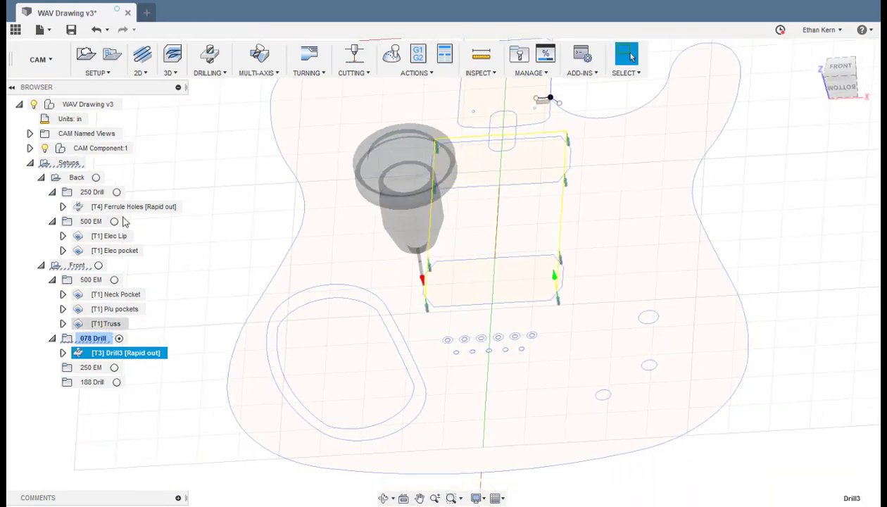
Start a second Drill operation in the 078 Drill folder with the same 5/64" drill, using Selected points as the hole mode
{"action": "left_click", "coordinate": [209, 58]}
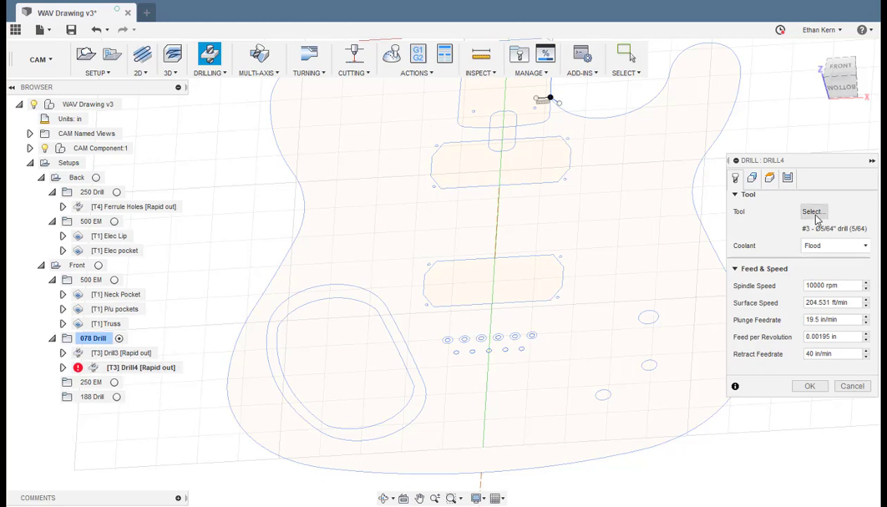
{"action": "left_click", "coordinate": [752, 177]}
{"action": "scroll", "coordinate": [504, 368], "scroll_direction": "up", "scroll_amount": 5}
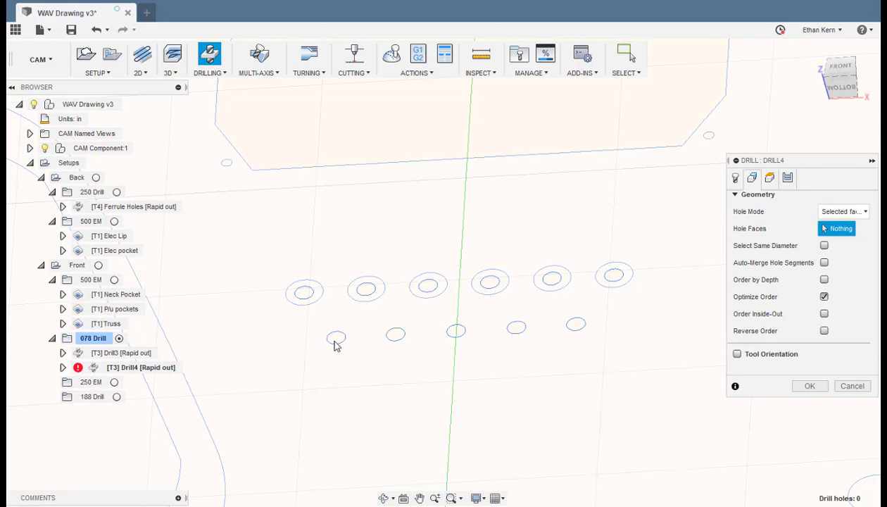
{"action": "left_click", "coordinate": [842, 212]}
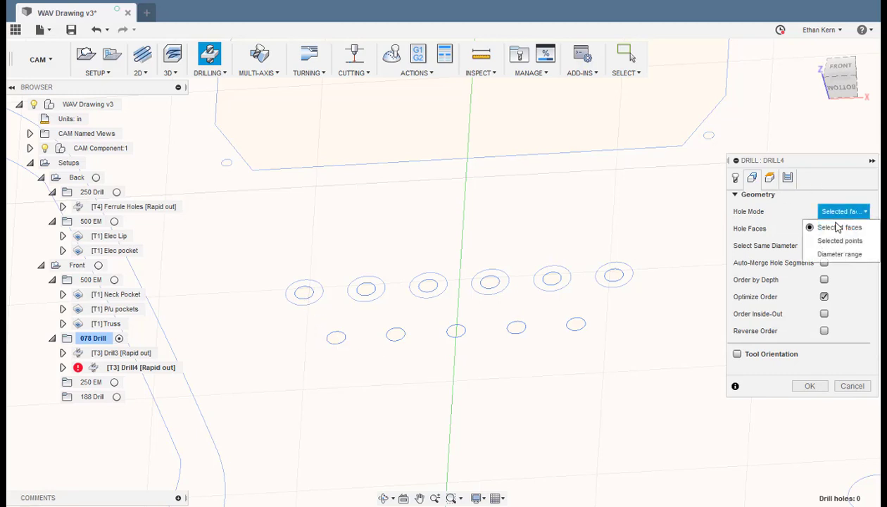
{"action": "left_click", "coordinate": [834, 241]}
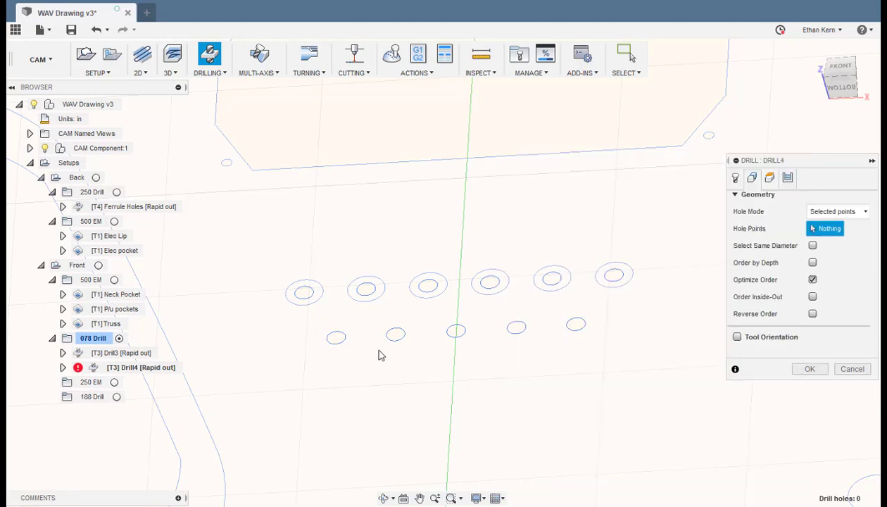
Pick the centres of the six string holes and the five bridge mounting holes as drill points
{"action": "left_click", "coordinate": [303, 293]}
{"action": "left_click", "coordinate": [336, 338]}
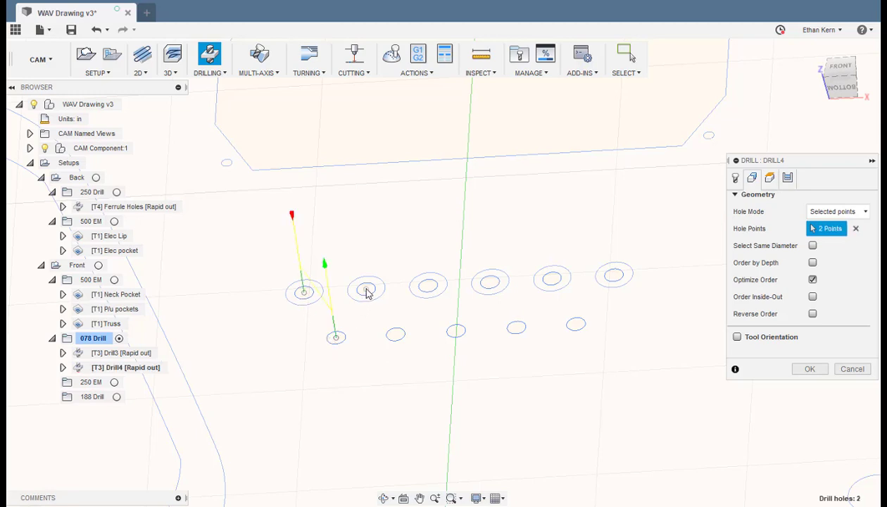
{"action": "left_click", "coordinate": [365, 288]}
{"action": "left_click", "coordinate": [395, 334]}
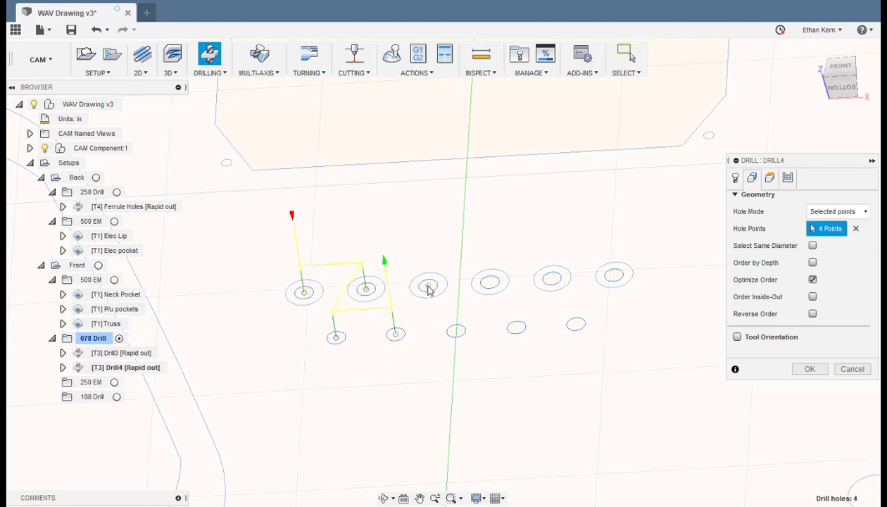
{"action": "left_click", "coordinate": [426, 285]}
{"action": "left_click", "coordinate": [455, 332]}
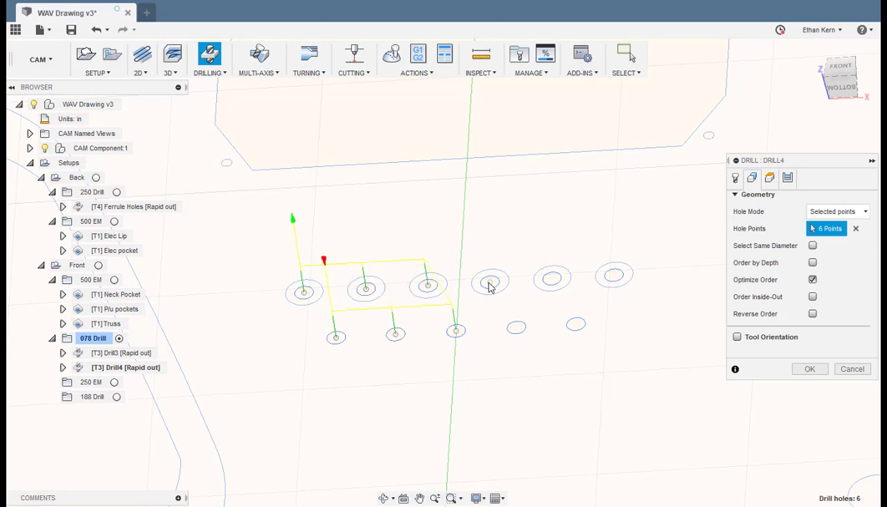
{"action": "left_click", "coordinate": [489, 282]}
{"action": "left_click", "coordinate": [517, 329]}
{"action": "left_click", "coordinate": [552, 280]}
{"action": "left_click", "coordinate": [575, 325]}
{"action": "left_click", "coordinate": [607, 275]}
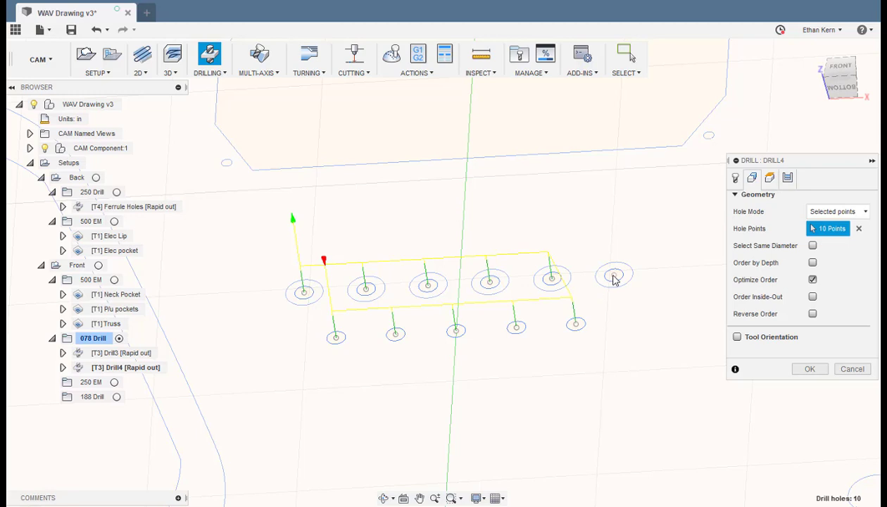
Change the bridge holes' bottom height offset to deepen the drilling, then generate the toolpath
{"action": "left_click", "coordinate": [769, 178]}
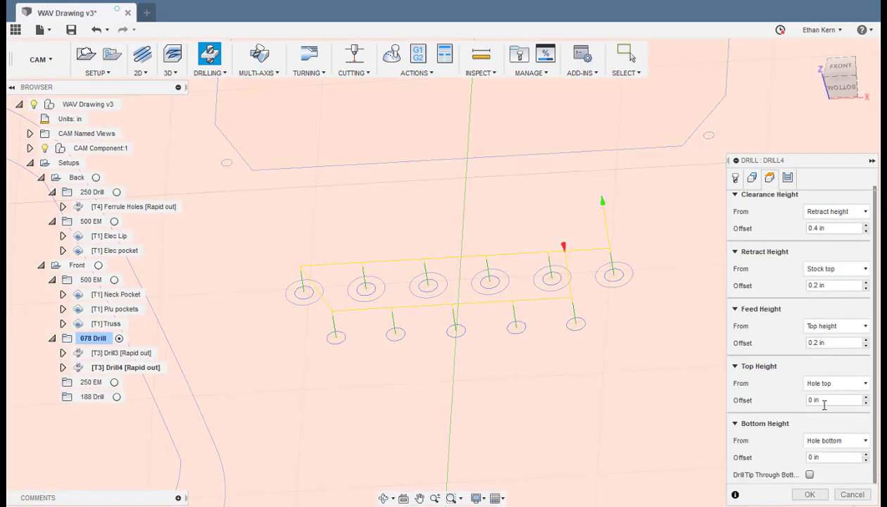
{"action": "left_click_drag", "start_coordinate": [831, 458], "coordinate": [782, 457]}
{"action": "left_click", "coordinate": [810, 495]}
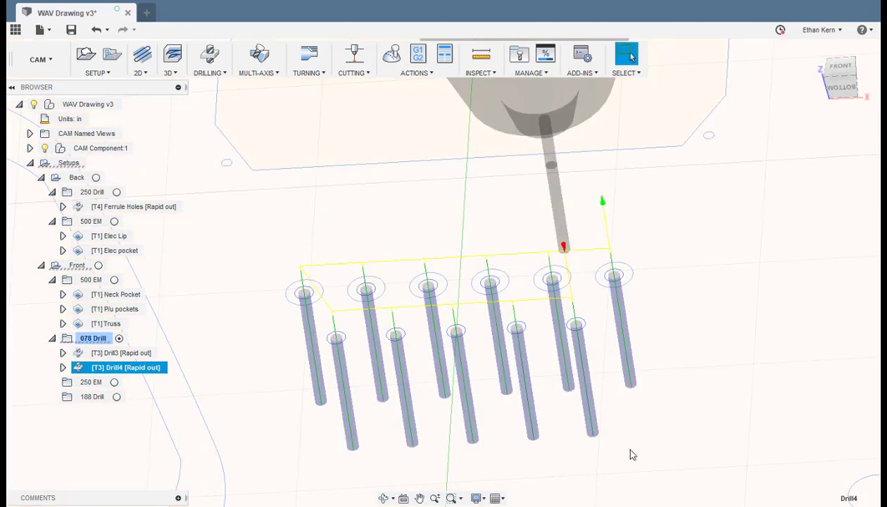
Rename the pickup hole drilling operation as P/u Drill
{"action": "left_click", "coordinate": [116, 354]}
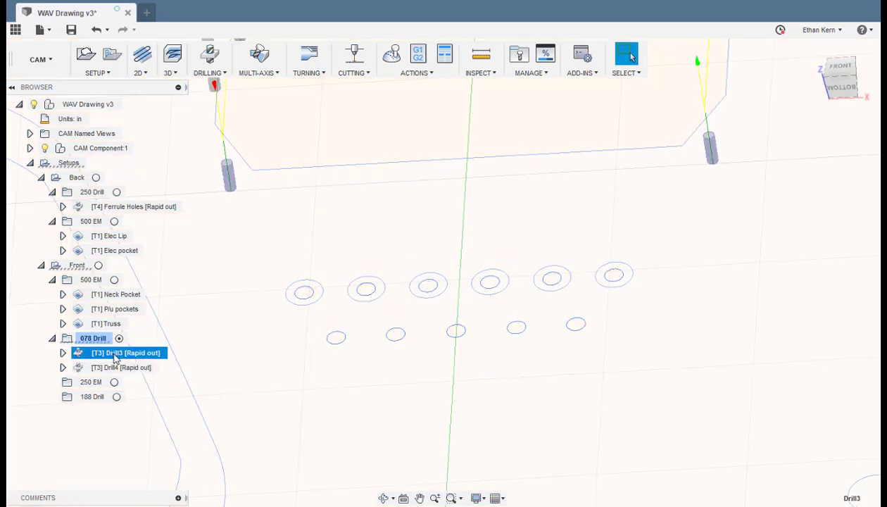
{"action": "left_click", "coordinate": [116, 354]}
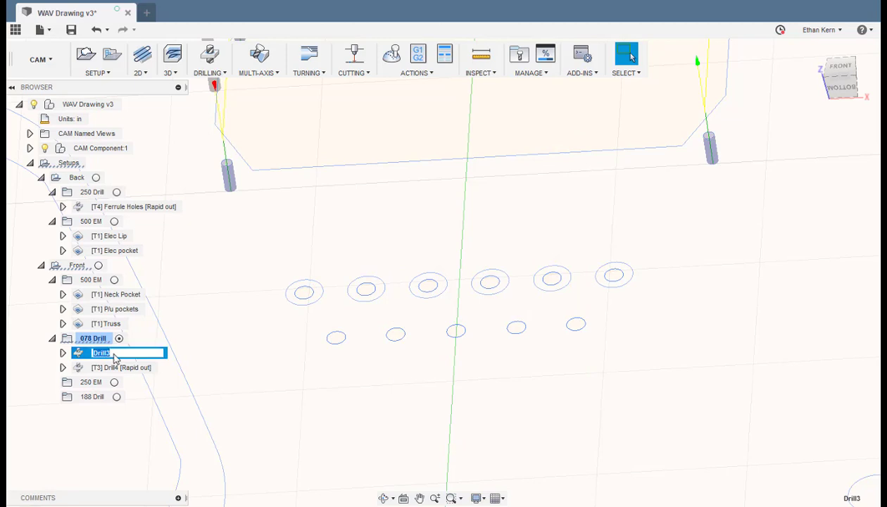
{"action": "type", "text": "P/u"}
Rename the bridge hole drilling operation as Bridge Drill
{"action": "left_click", "coordinate": [118, 367]}
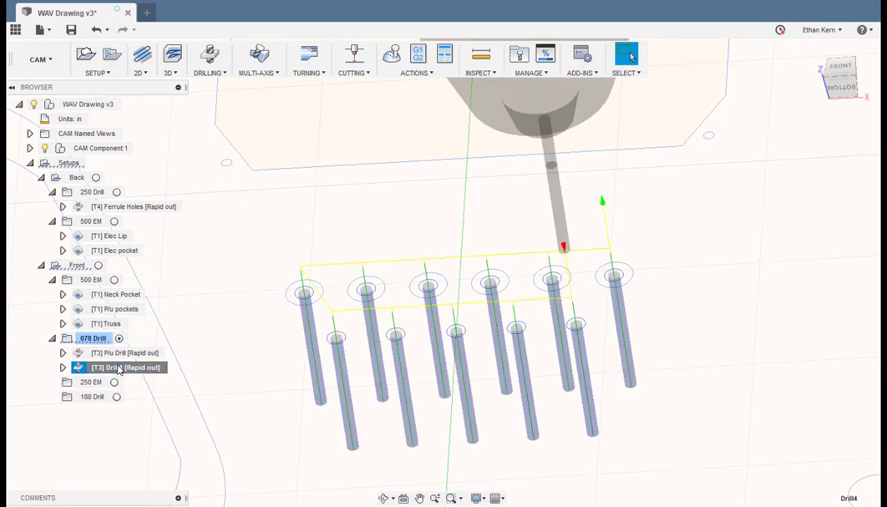
{"action": "left_click", "coordinate": [118, 367]}
{"action": "type", "text": "Bridge Drill"}
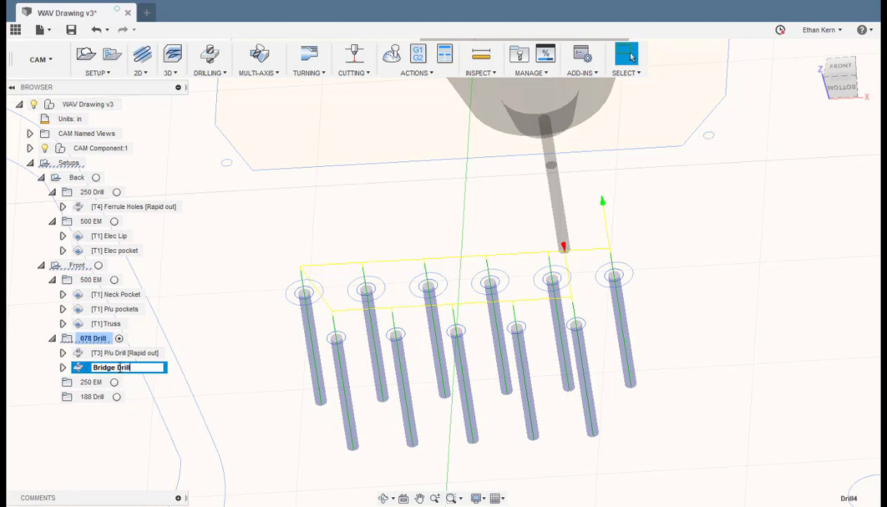
{"action": "left_click", "coordinate": [154, 410]}
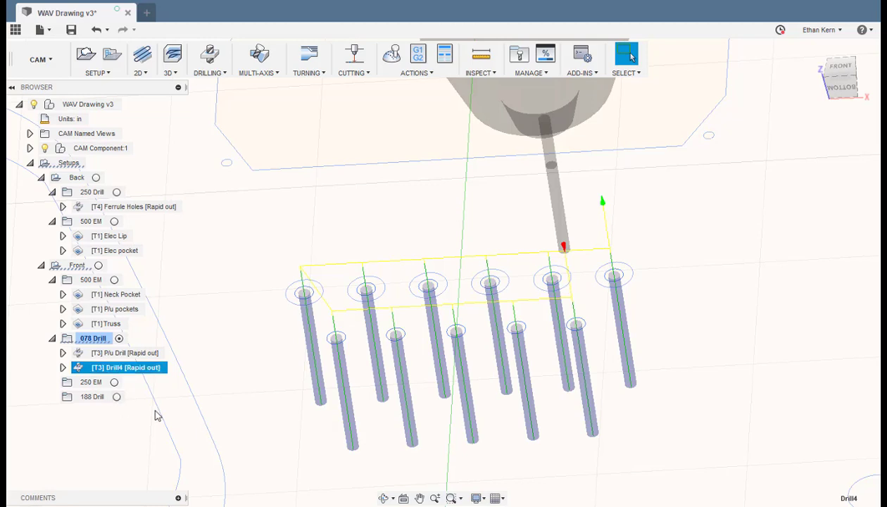
Display the front's neck pocket, pickup pocket, truss and both 078 Drill toolpaths together and examine them on the body
{"action": "scroll", "coordinate": [339, 318], "scroll_direction": "down", "scroll_amount": 5}
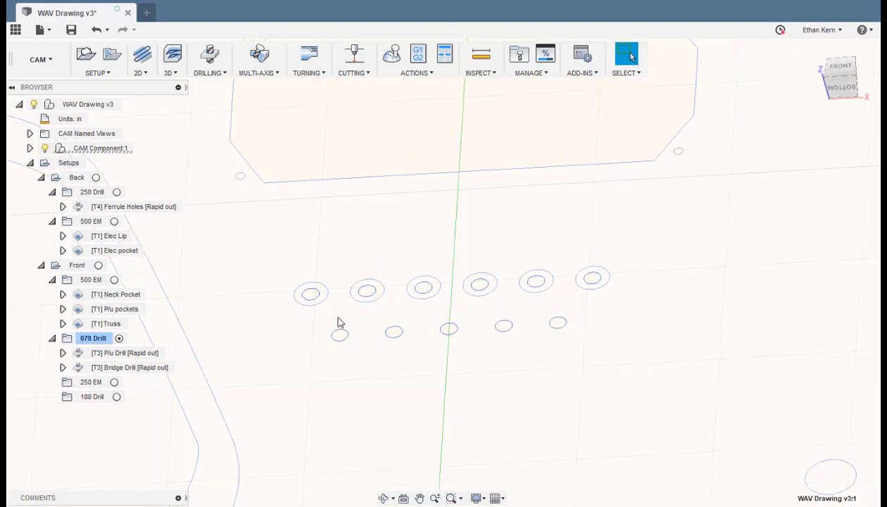
{"action": "left_click", "coordinate": [115, 296]}
{"action": "left_click", "coordinate": [115, 309], "text": "ctrl"}
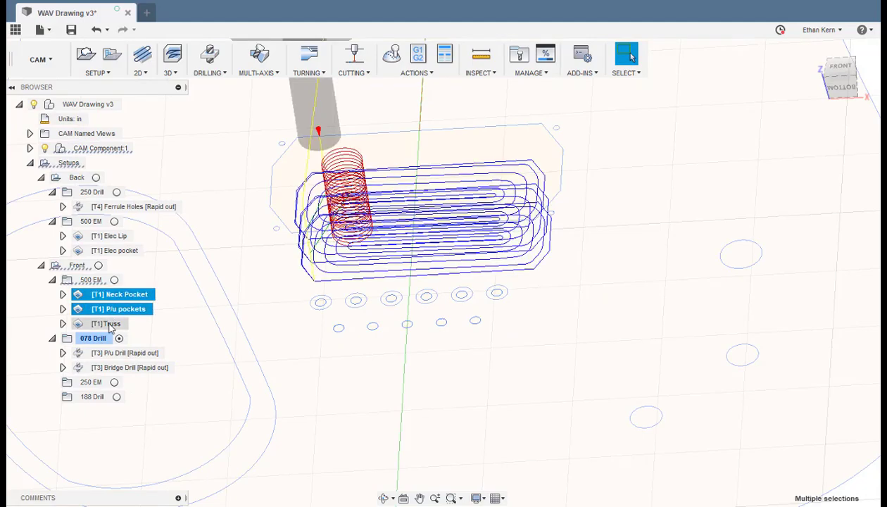
{"action": "left_click", "coordinate": [106, 323], "text": "ctrl"}
{"action": "left_click", "coordinate": [125, 353], "text": "ctrl"}
{"action": "left_click", "coordinate": [130, 368], "text": "ctrl"}
{"action": "scroll", "coordinate": [269, 373], "scroll_direction": "down", "scroll_amount": 6}
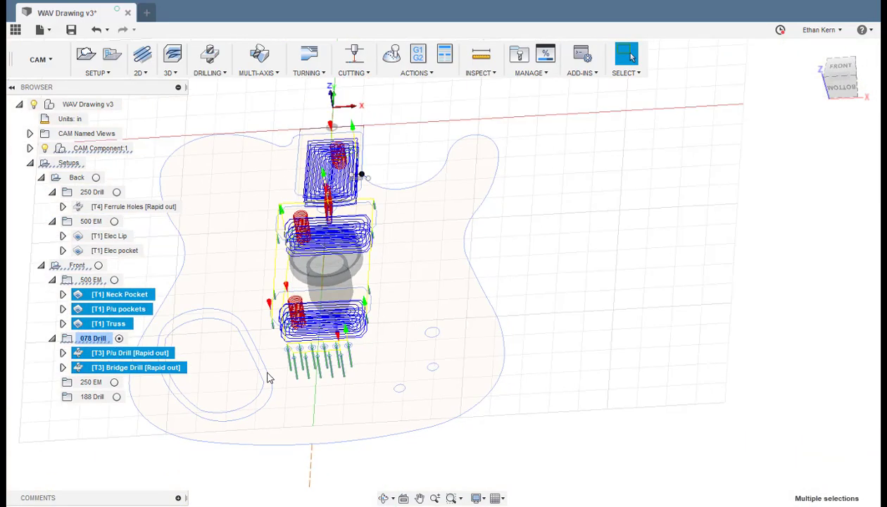
{"action": "scroll", "coordinate": [251, 340], "scroll_direction": "up", "scroll_amount": 5}
{"action": "middle_click_drag", "start_coordinate": [268, 321], "coordinate": [283, 380], "text": "shift"}
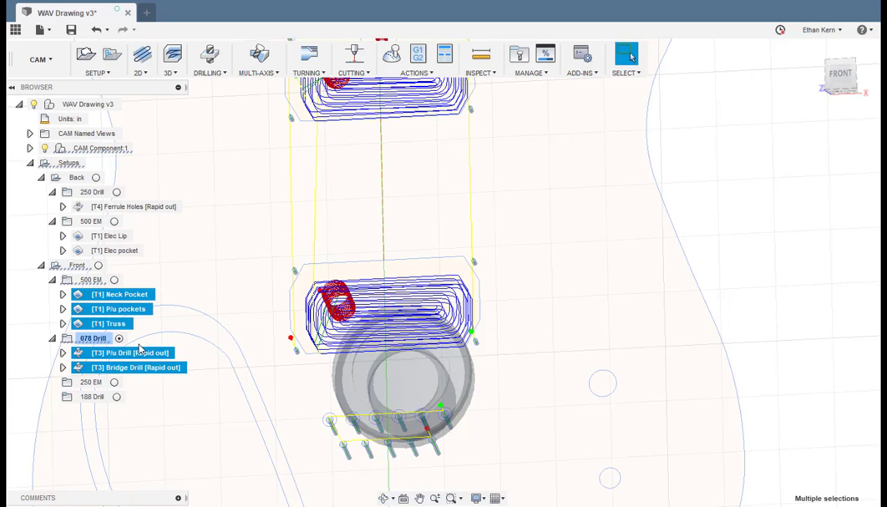
Make 250 EM the active folder and start a 2D Contour operation in it with the 1/4" flat endmill
{"action": "left_click", "coordinate": [114, 381]}
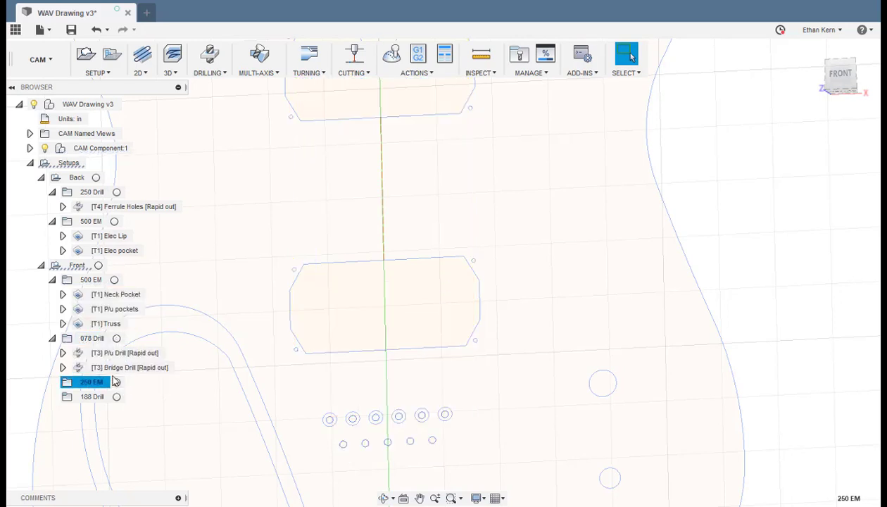
{"action": "left_click", "coordinate": [116, 381]}
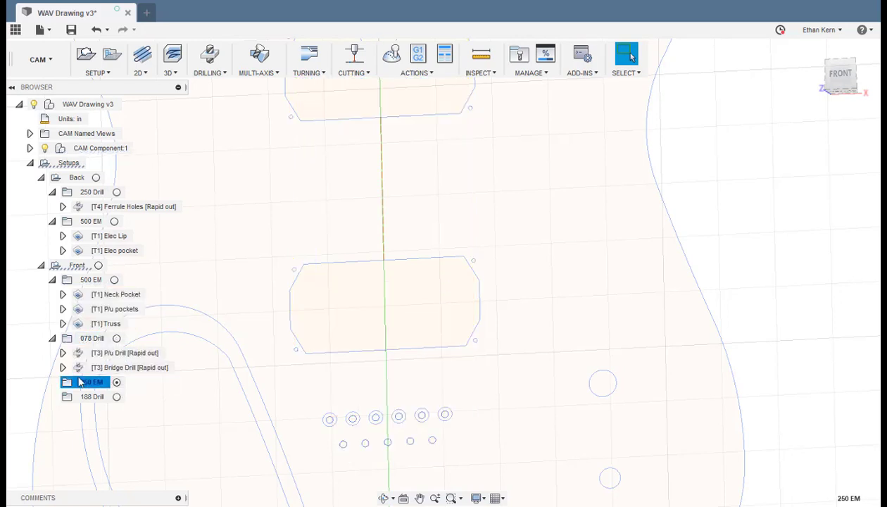
{"action": "left_click", "coordinate": [139, 74]}
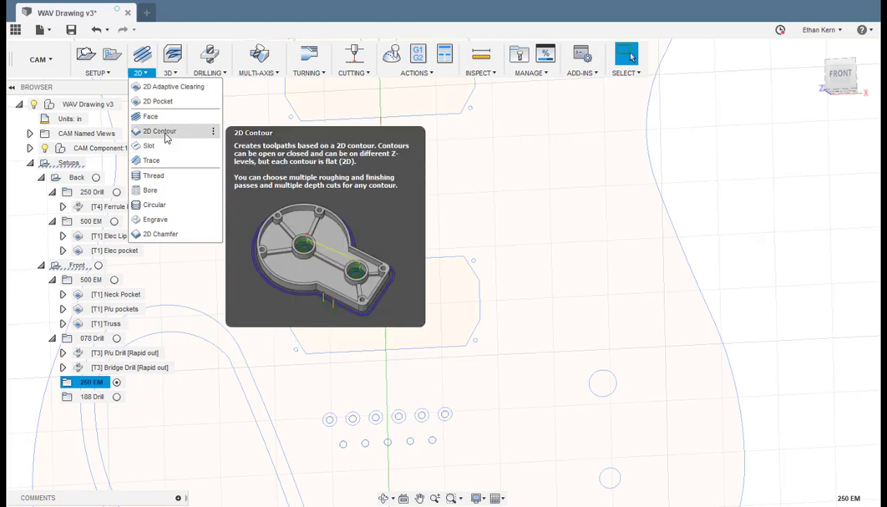
{"action": "left_click", "coordinate": [167, 135]}
{"action": "scroll", "coordinate": [321, 282], "scroll_direction": "down", "scroll_amount": 5}
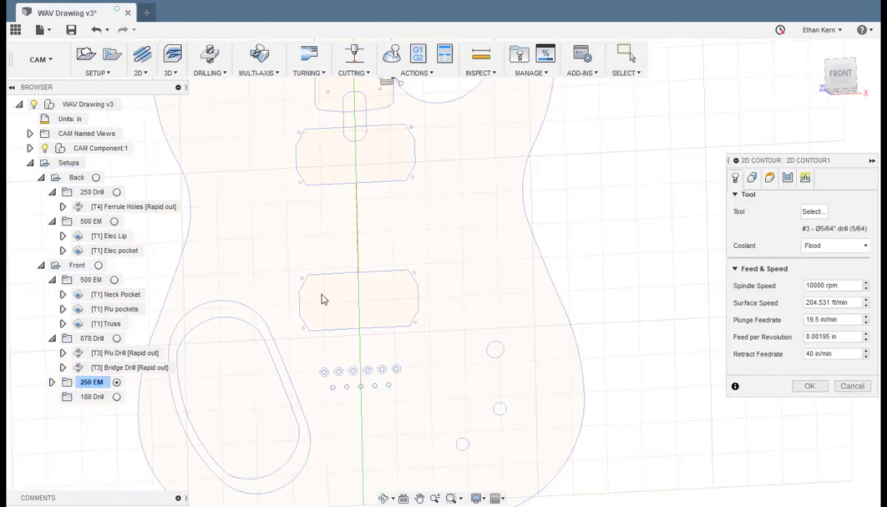
{"action": "scroll", "coordinate": [352, 212], "scroll_direction": "down", "scroll_amount": 3}
{"action": "scroll", "coordinate": [343, 206], "scroll_direction": "up", "scroll_amount": 5}
{"action": "scroll", "coordinate": [336, 204], "scroll_direction": "down", "scroll_amount": 3}
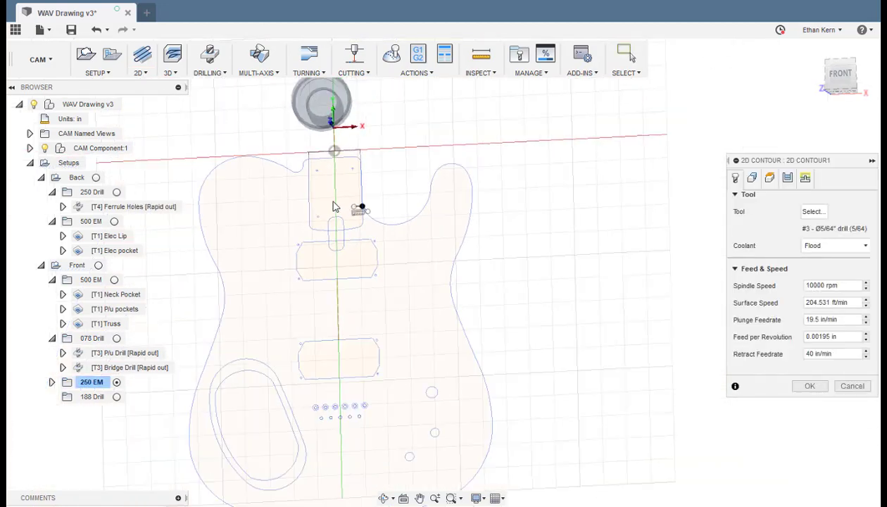
{"action": "scroll", "coordinate": [343, 197], "scroll_direction": "up", "scroll_amount": 3}
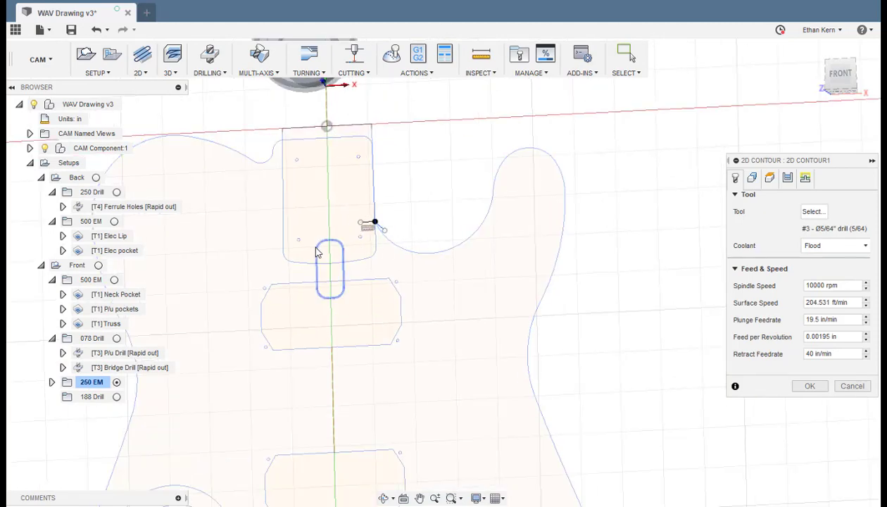
{"action": "scroll", "coordinate": [265, 219], "scroll_direction": "up", "scroll_amount": 2}
{"action": "scroll", "coordinate": [232, 247], "scroll_direction": "up", "scroll_amount": 2}
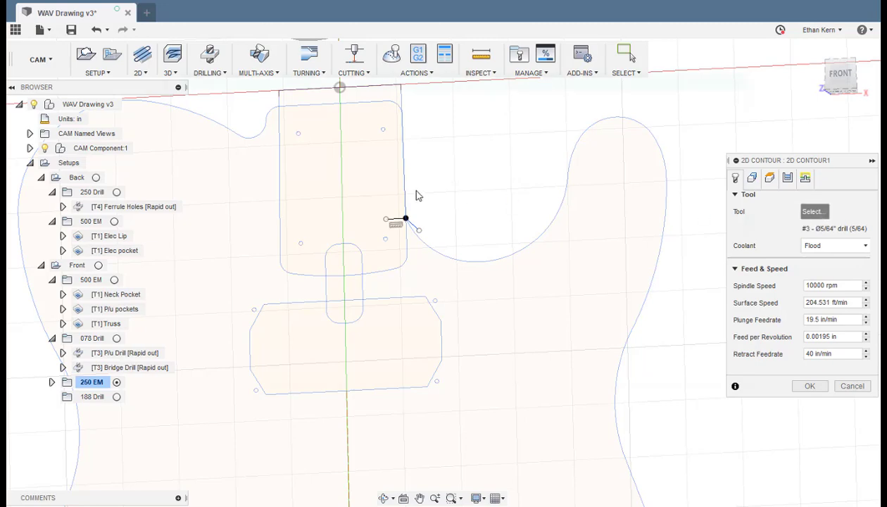
{"action": "left_click", "coordinate": [368, 166]}
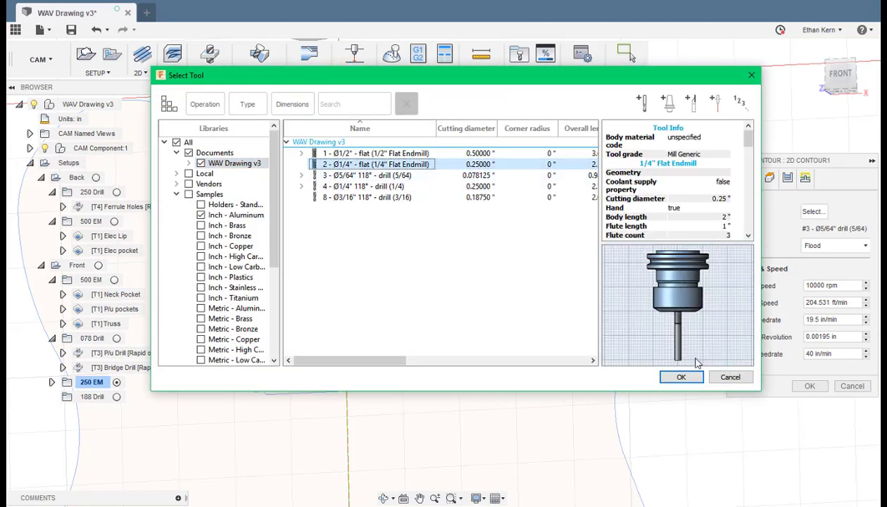
{"action": "left_click", "coordinate": [679, 377]}
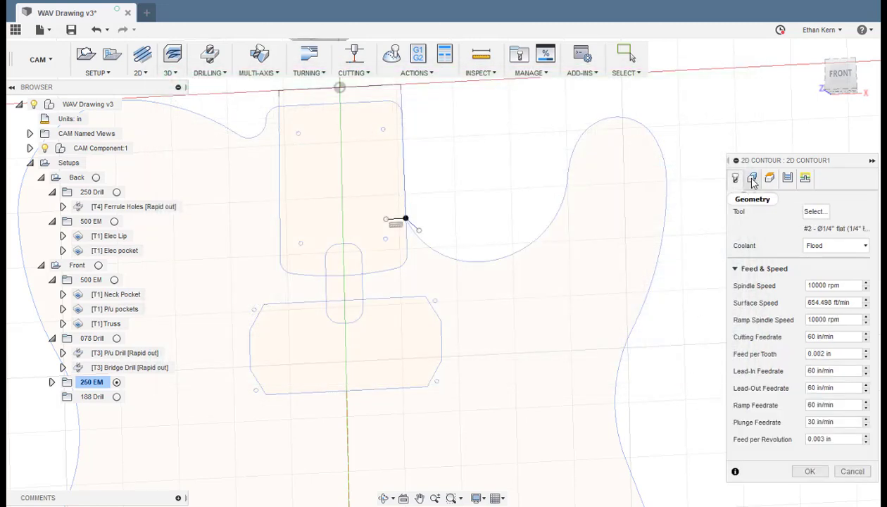
Pick the two short connected lines at the neck pocket's edge beside the cutaway as the contour chains
{"action": "left_click", "coordinate": [752, 179]}
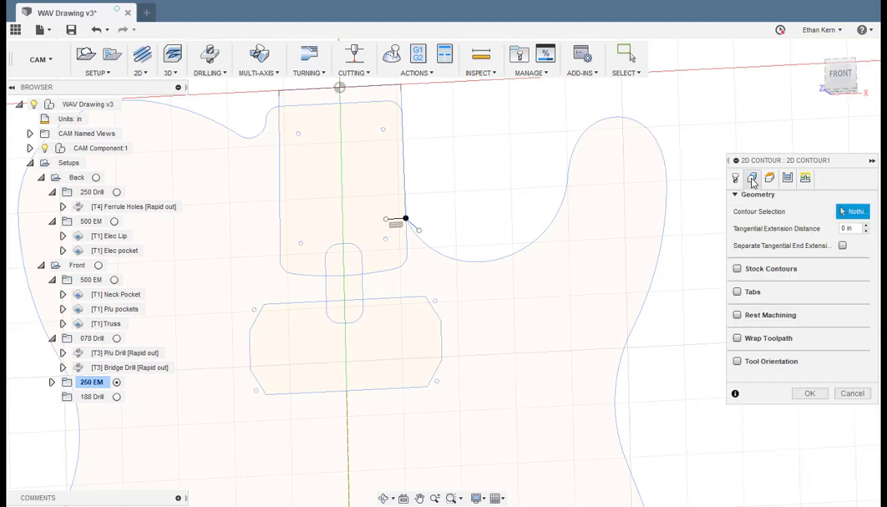
{"action": "left_click", "coordinate": [413, 227]}
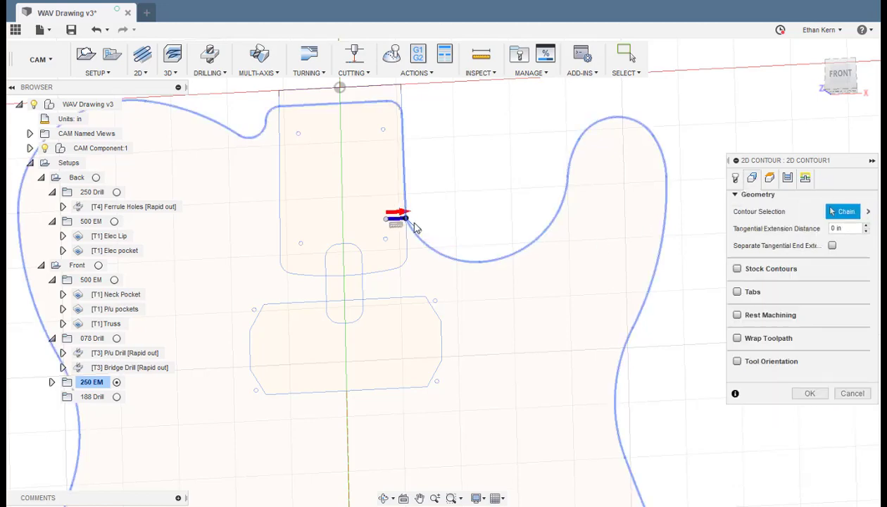
{"action": "scroll", "coordinate": [414, 231], "scroll_direction": "up", "scroll_amount": 5}
{"action": "left_click", "coordinate": [416, 234]}
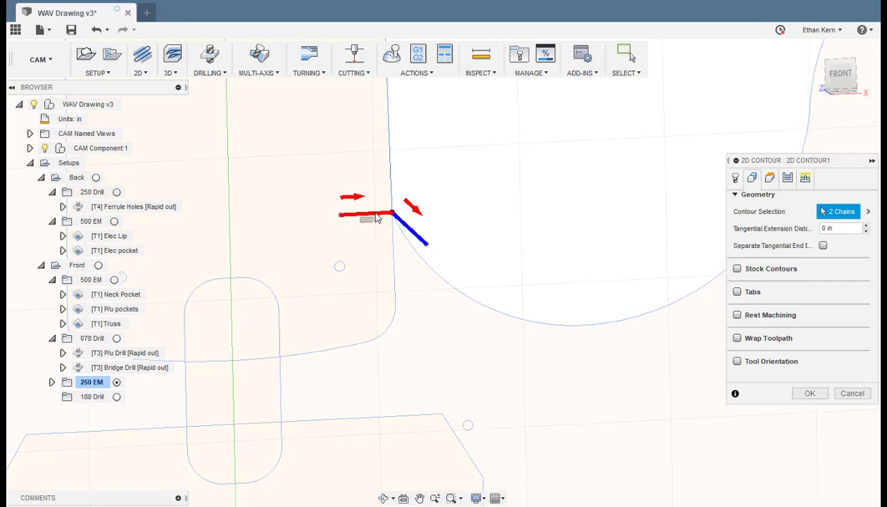
{"action": "scroll", "coordinate": [352, 250], "scroll_direction": "down", "scroll_amount": 5}
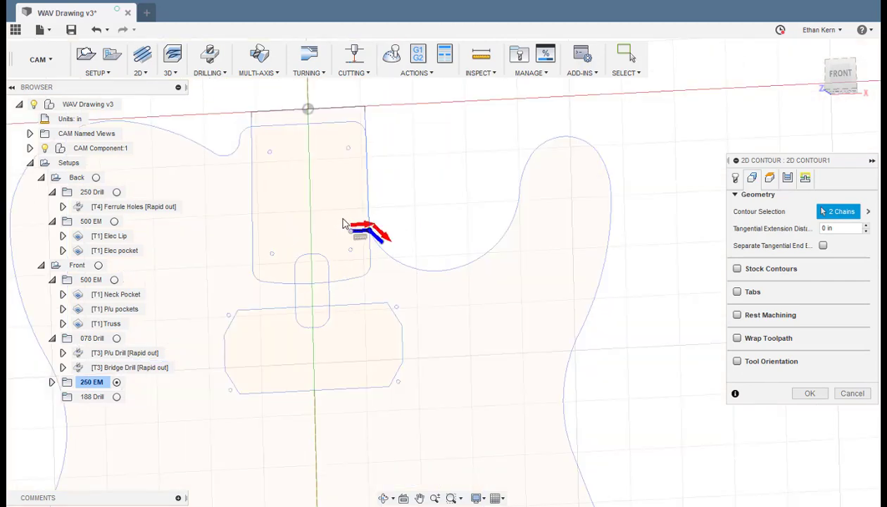
{"action": "scroll", "coordinate": [352, 232], "scroll_direction": "up", "scroll_amount": 3}
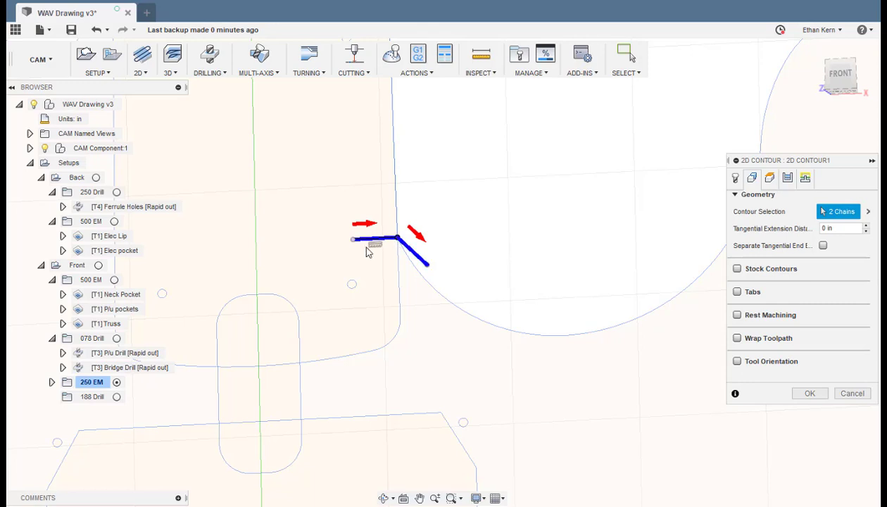
{"action": "scroll", "coordinate": [368, 232], "scroll_direction": "down", "scroll_amount": 2}
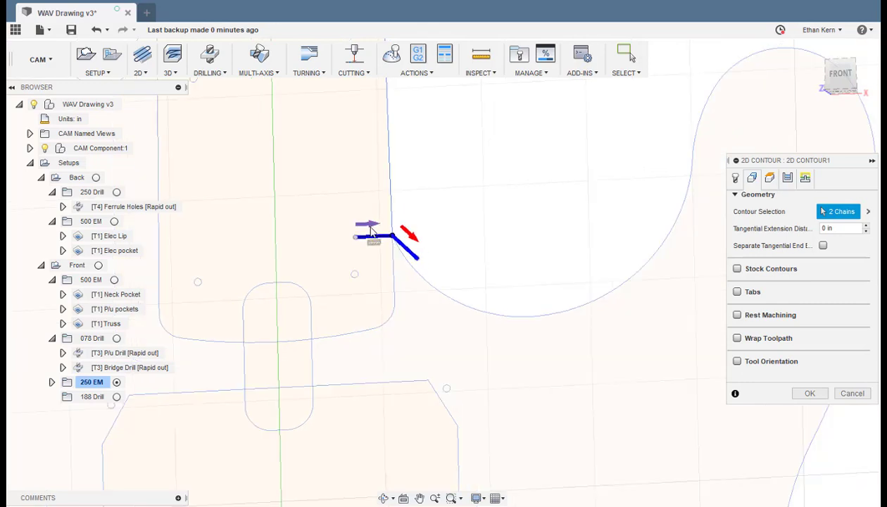
Set the contour's bottom height offset to -.74 in from the selected contours
{"action": "left_click", "coordinate": [770, 177]}
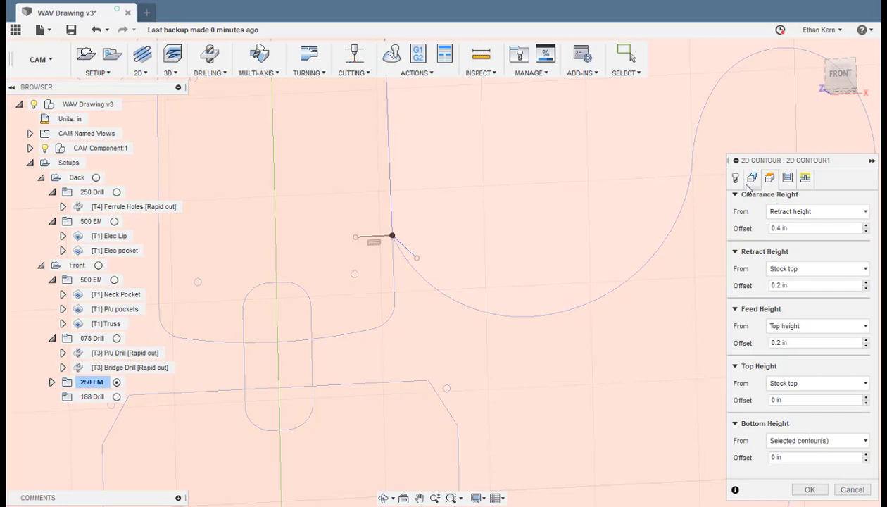
{"action": "left_click", "coordinate": [785, 456]}
{"action": "type", "text": "-.74"}
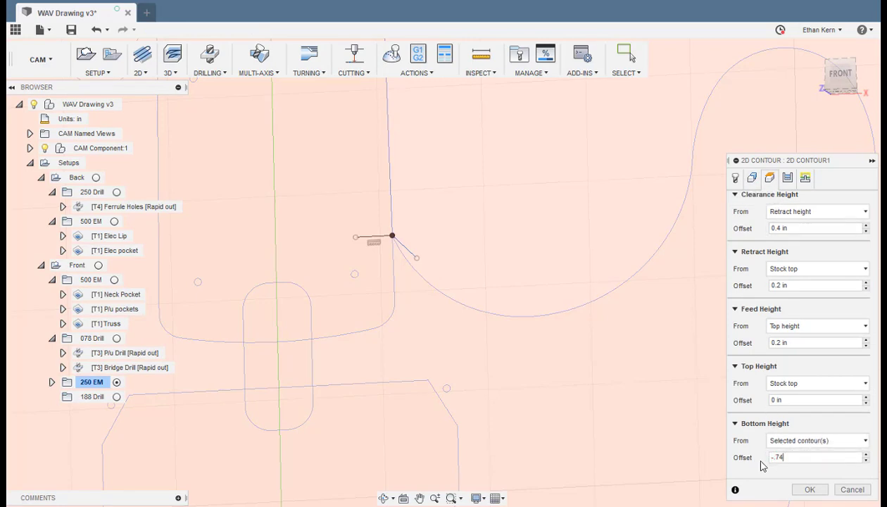
Enable multiple depths with a 0.1 in maximum roughing stepdown and even stepdowns, then generate the contour toolpath
{"action": "left_click", "coordinate": [788, 178]}
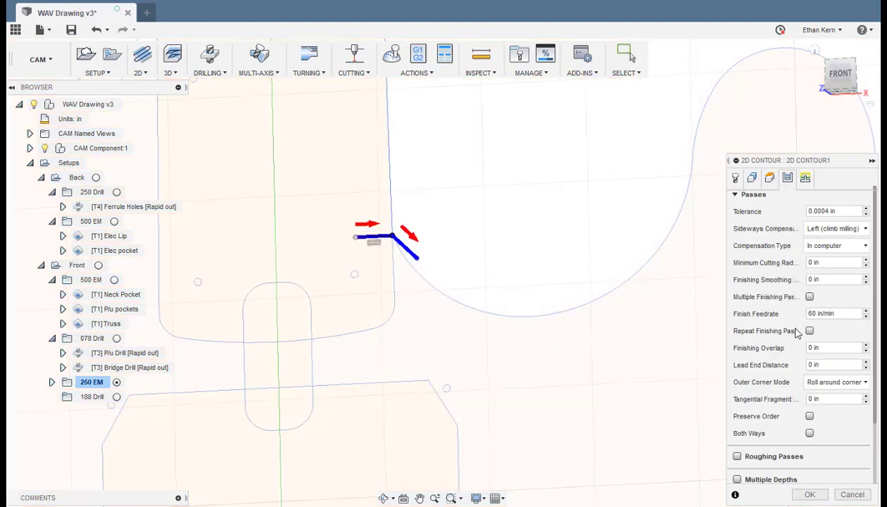
{"action": "scroll", "coordinate": [792, 338], "scroll_direction": "down", "scroll_amount": 1}
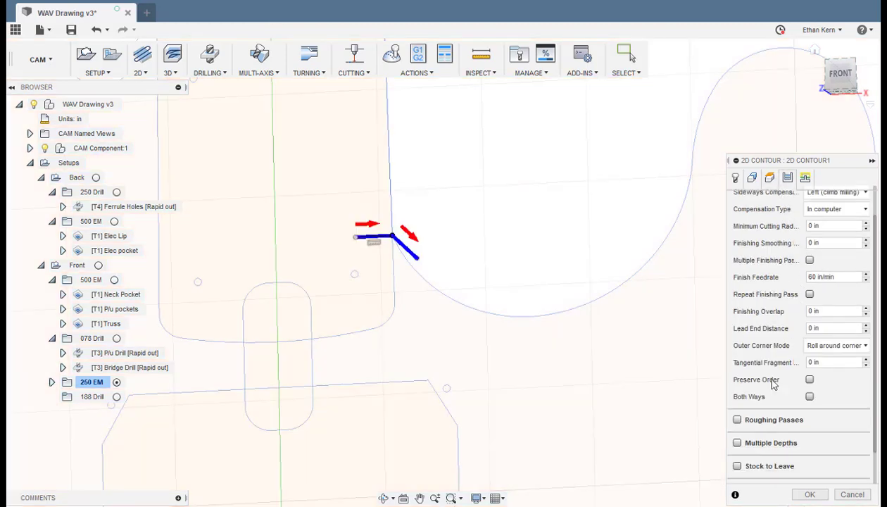
{"action": "left_click", "coordinate": [746, 436]}
{"action": "left_click_drag", "start_coordinate": [837, 314], "coordinate": [815, 316]}
{"action": "type", "text": "1"}
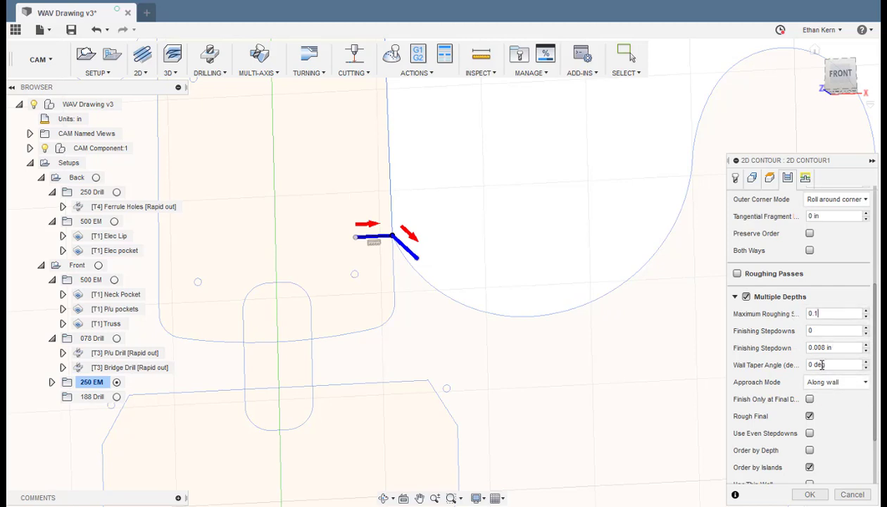
{"action": "left_click", "coordinate": [809, 434]}
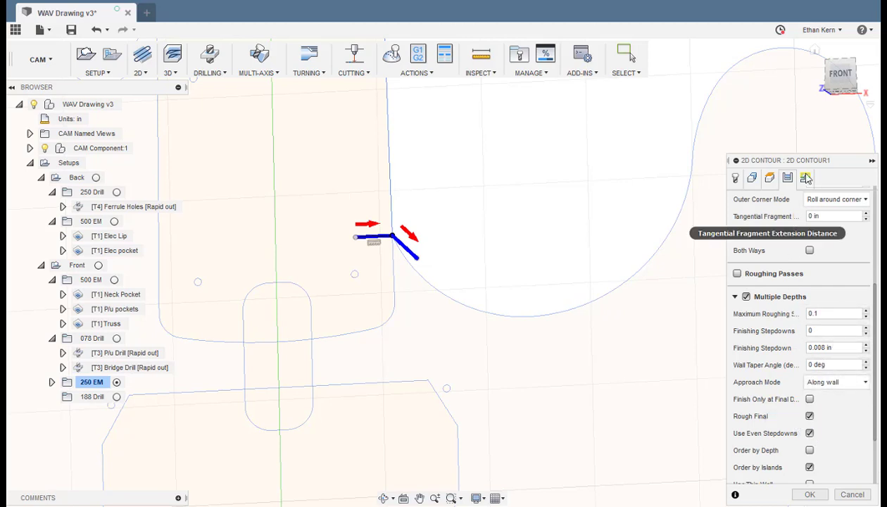
{"action": "left_click", "coordinate": [806, 493]}
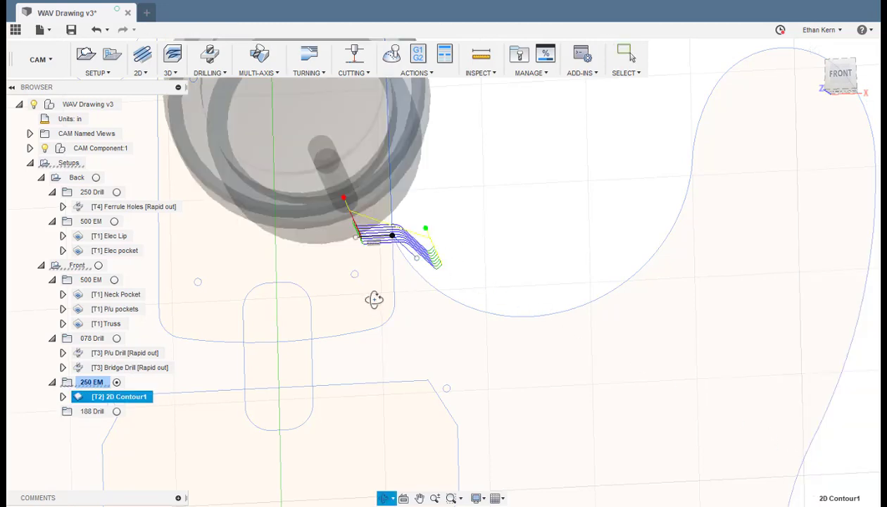
Examine the contour toolpath's depth passes together with the Neck Pocket toolpath
{"action": "middle_click_drag", "start_coordinate": [373, 299], "coordinate": [376, 250], "text": "shift"}
{"action": "scroll", "coordinate": [374, 285], "scroll_direction": "up", "scroll_amount": 3}
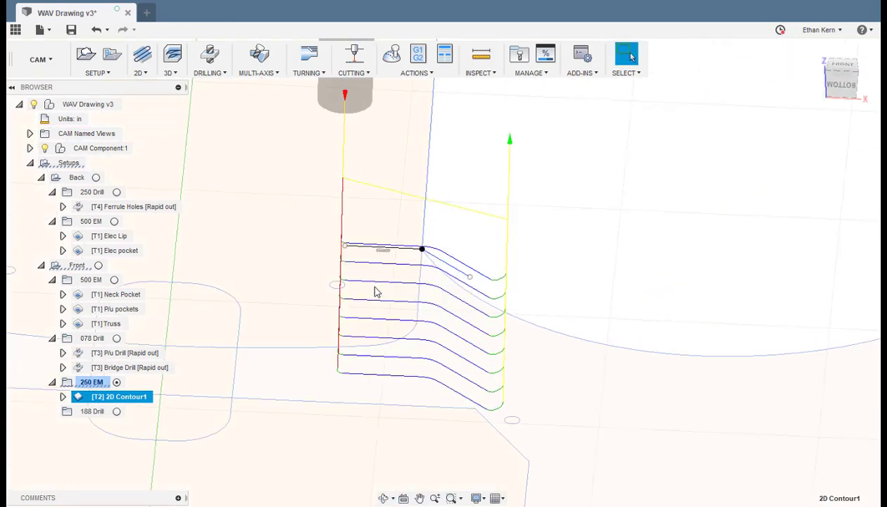
{"action": "left_click", "coordinate": [116, 295], "text": "ctrl"}
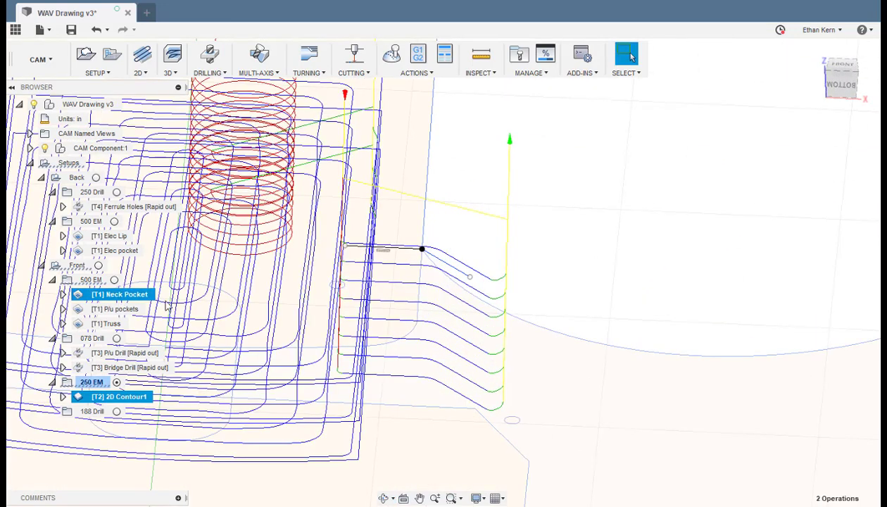
{"action": "middle_click_drag", "start_coordinate": [356, 268], "coordinate": [361, 313], "text": "shift"}
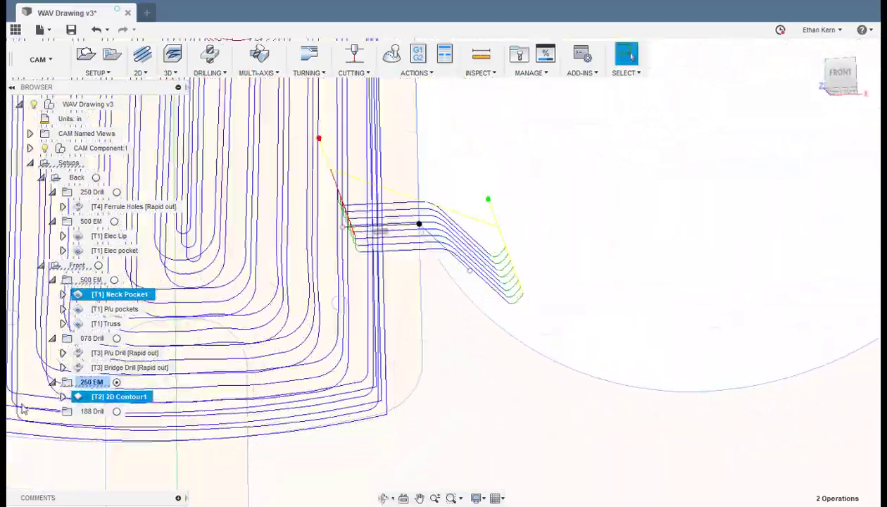
Rename the 2D contour operation as Neck Relief
{"action": "left_click", "coordinate": [110, 398]}
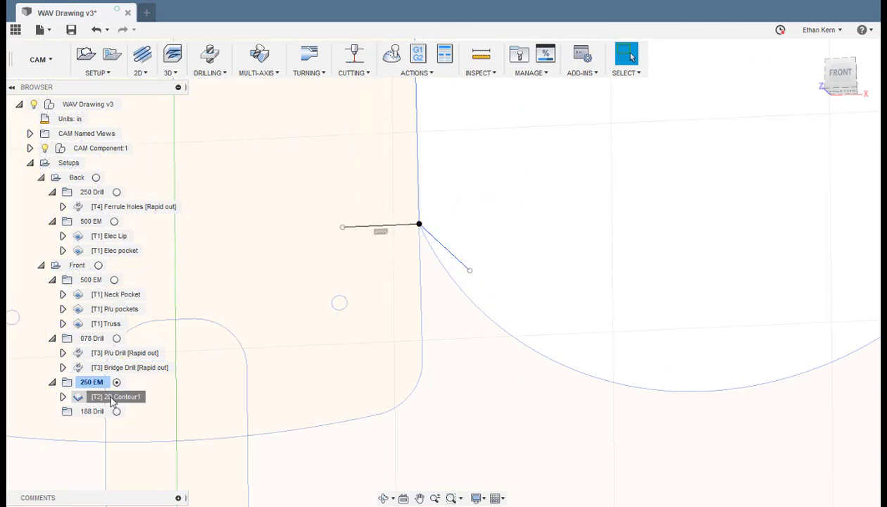
{"action": "left_click", "coordinate": [110, 398]}
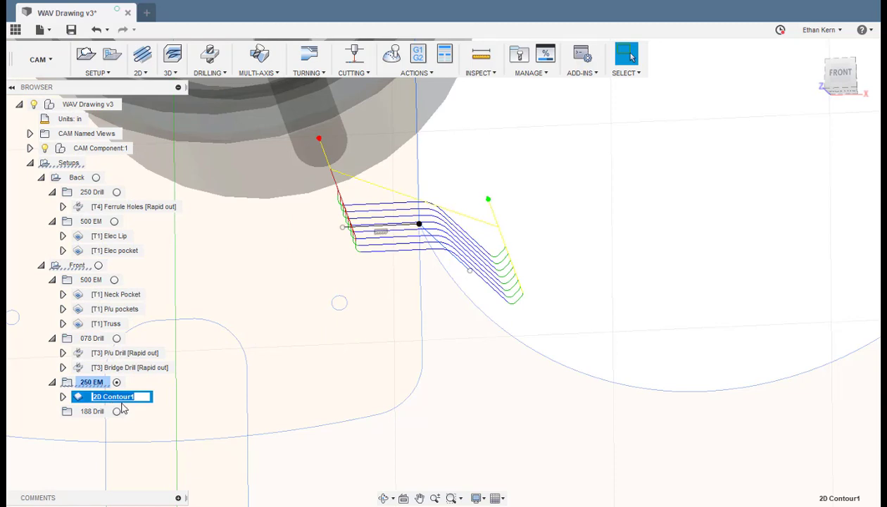
{"action": "type", "text": "Neck Relief"}
{"action": "key", "text": "Return"}
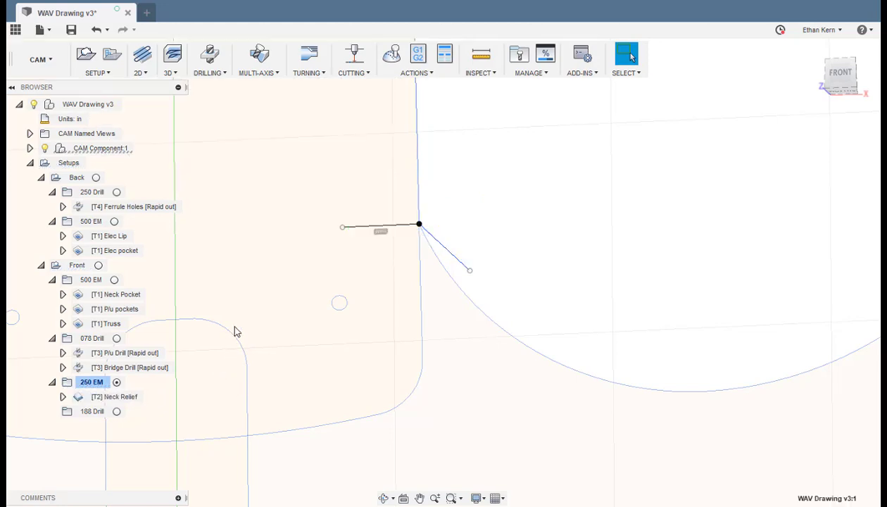
Create a 2D Contour in the 250 EM folder with the #2 1/4" flat tool, selecting the three control hole circles as contours
{"action": "scroll", "coordinate": [232, 334], "scroll_direction": "down", "scroll_amount": 5}
{"action": "scroll", "coordinate": [237, 300], "scroll_direction": "down", "scroll_amount": 3}
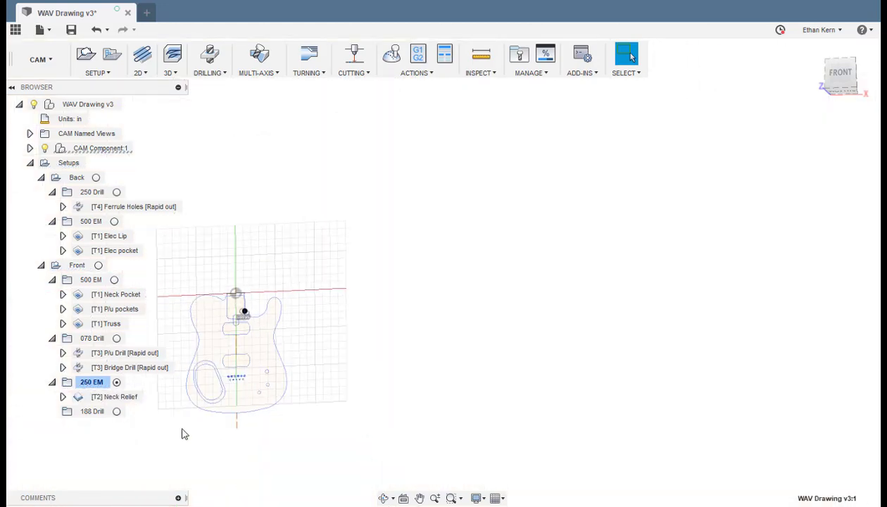
{"action": "scroll", "coordinate": [182, 431], "scroll_direction": "up", "scroll_amount": 3}
{"action": "scroll", "coordinate": [362, 302], "scroll_direction": "up", "scroll_amount": 2}
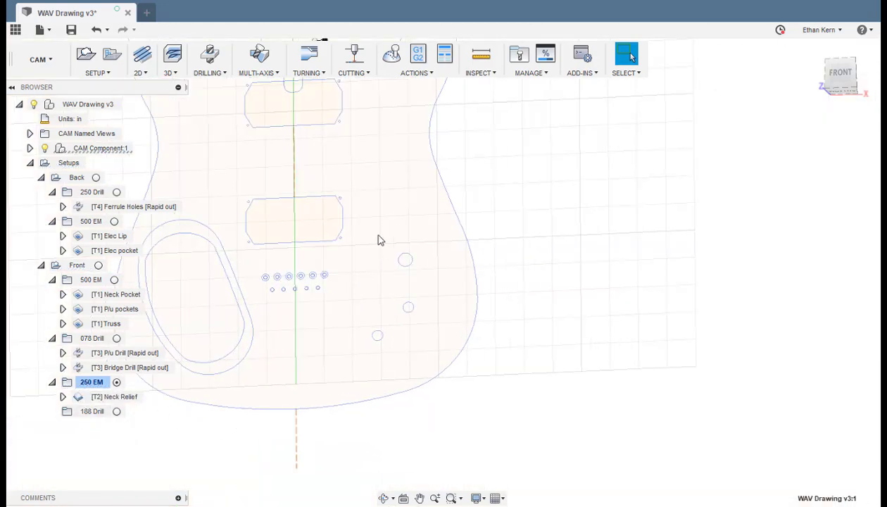
{"action": "scroll", "coordinate": [376, 302], "scroll_direction": "up", "scroll_amount": 2}
{"action": "scroll", "coordinate": [376, 391], "scroll_direction": "up", "scroll_amount": 2}
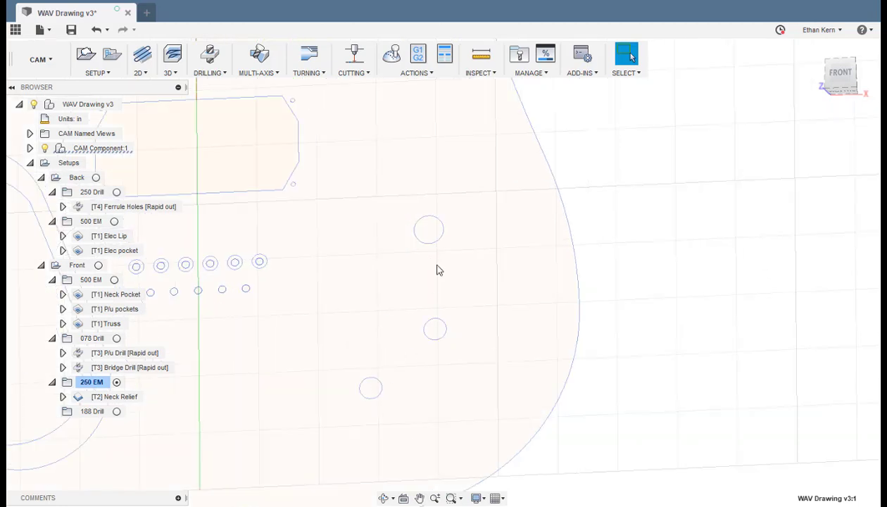
{"action": "left_click", "coordinate": [142, 74]}
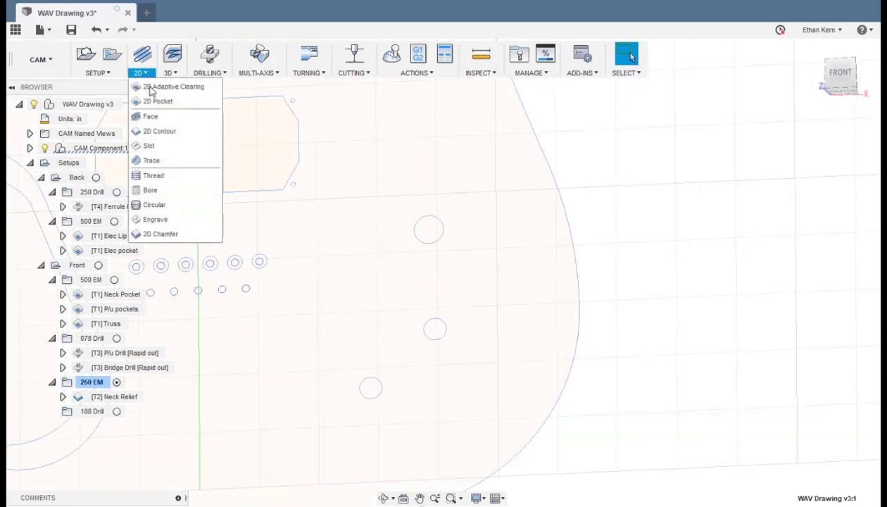
{"action": "left_click", "coordinate": [152, 133]}
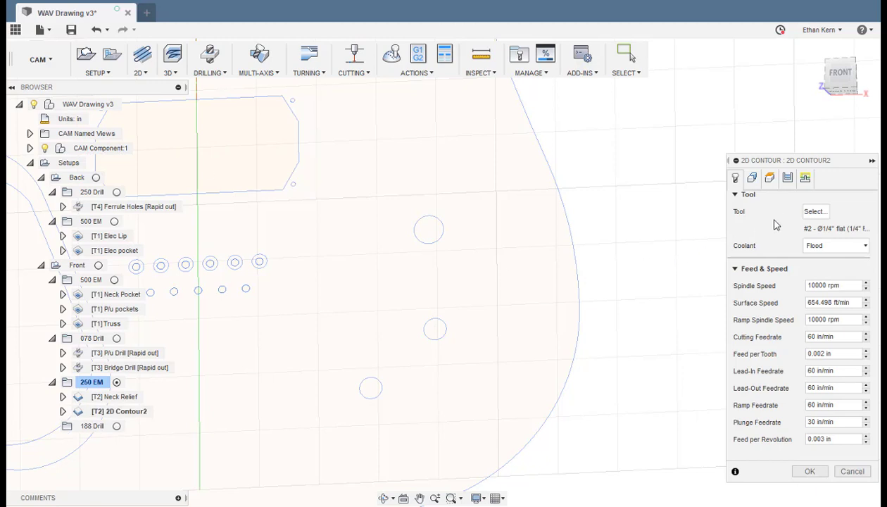
{"action": "left_click", "coordinate": [752, 177]}
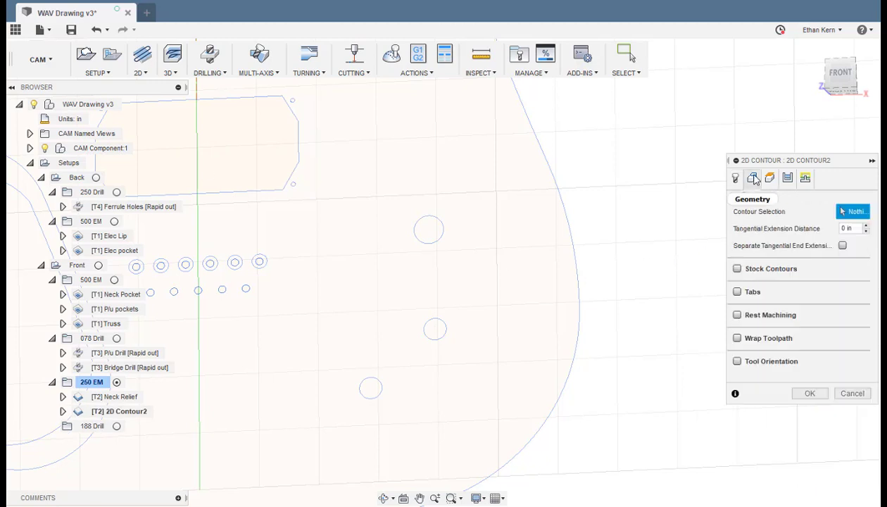
{"action": "left_click", "coordinate": [431, 245]}
{"action": "left_click", "coordinate": [439, 325]}
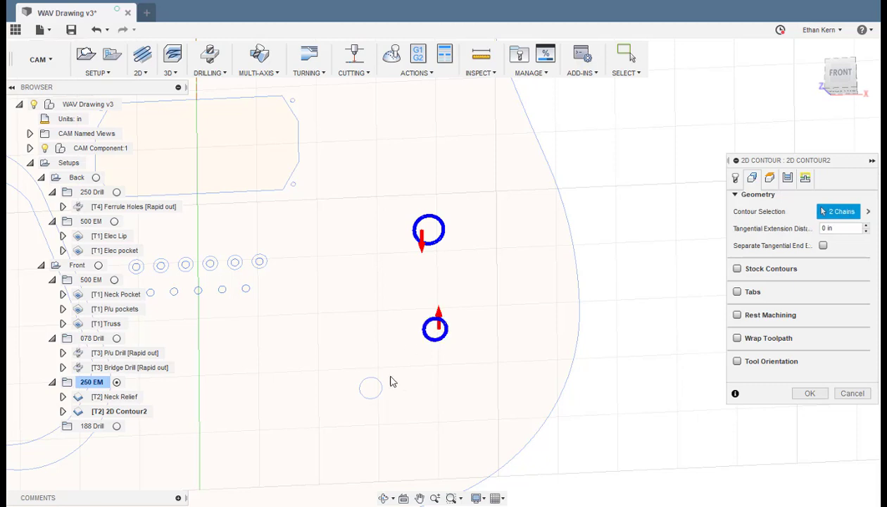
{"action": "left_click", "coordinate": [383, 400]}
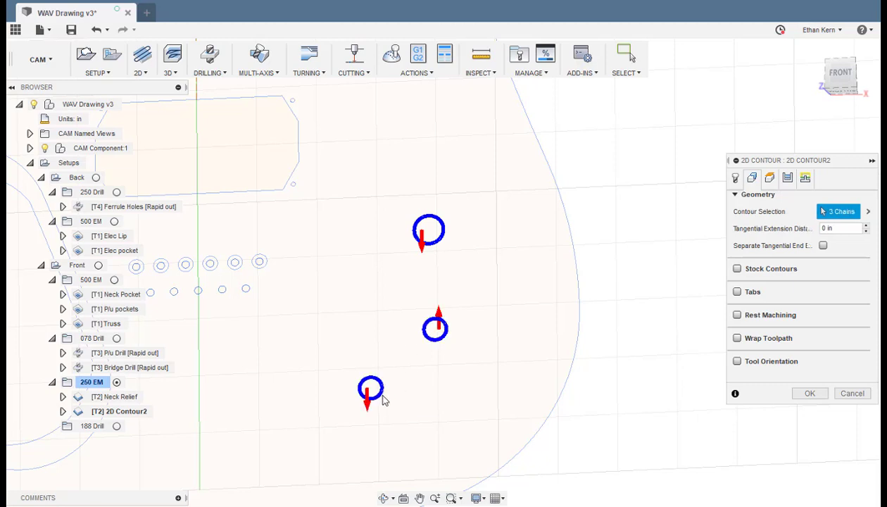
Set the control hole contour's bottom height offset to -.25 in from the selected contours and generate the toolpath
{"action": "left_click", "coordinate": [771, 178]}
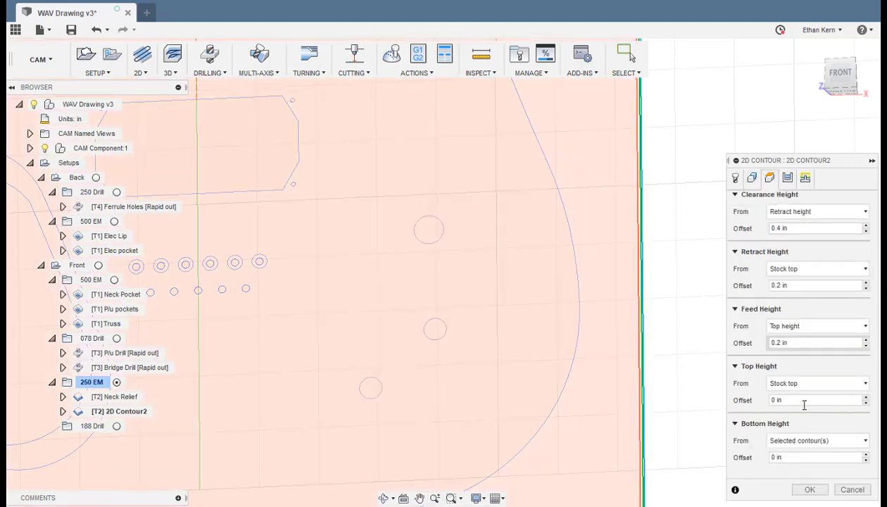
{"action": "left_click_drag", "start_coordinate": [801, 457], "coordinate": [760, 461]}
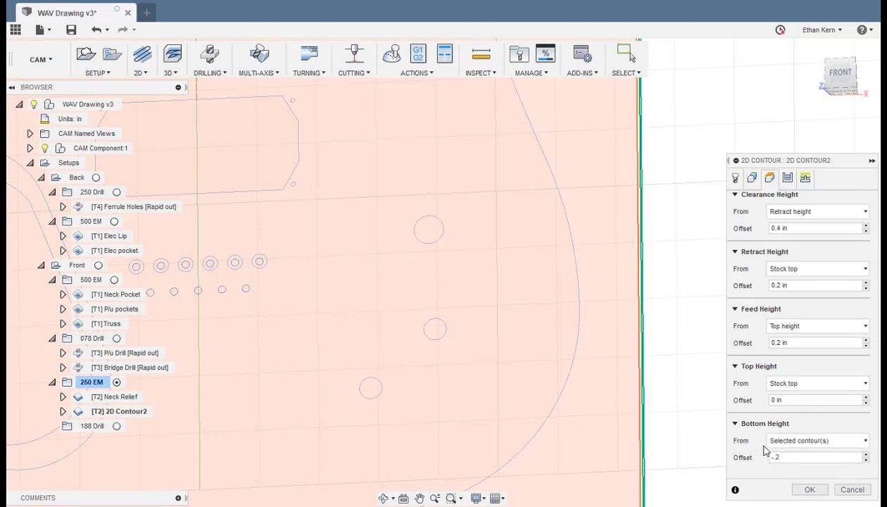
{"action": "type", "text": "-.25"}
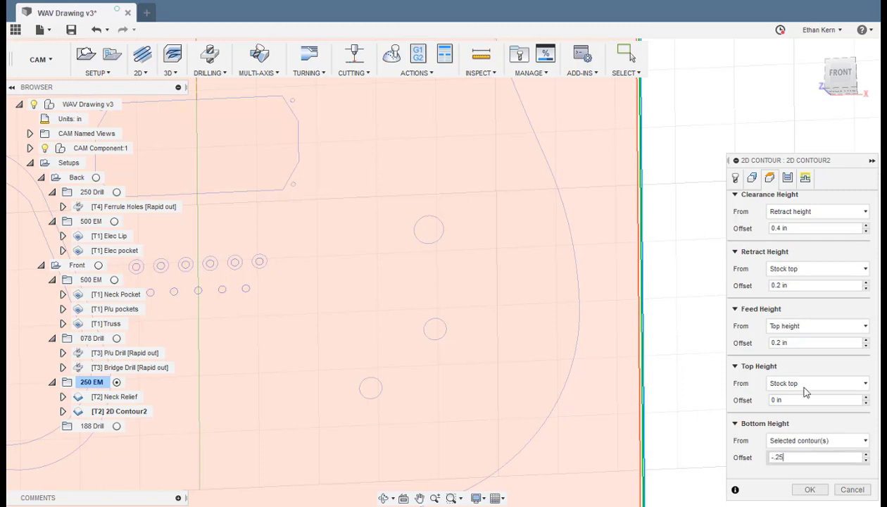
{"action": "left_click", "coordinate": [788, 178]}
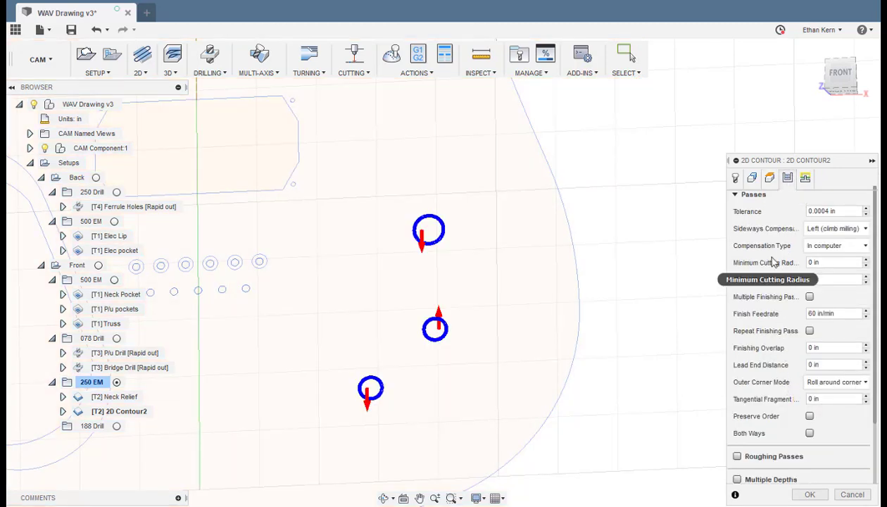
{"action": "left_click", "coordinate": [800, 495]}
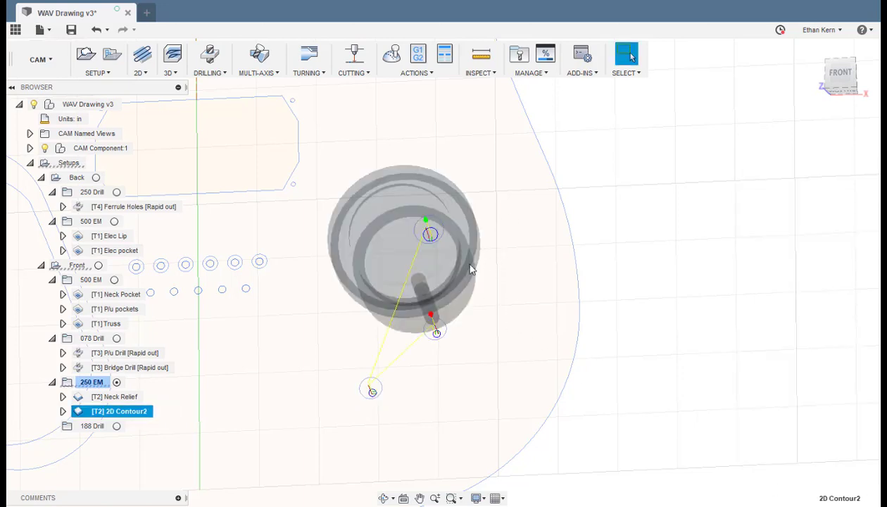
Inspect the hole toolpath from an angle and rename the 2D contour operation as Elec Holes
{"action": "middle_click_drag", "start_coordinate": [293, 328], "coordinate": [290, 280], "text": "shift"}
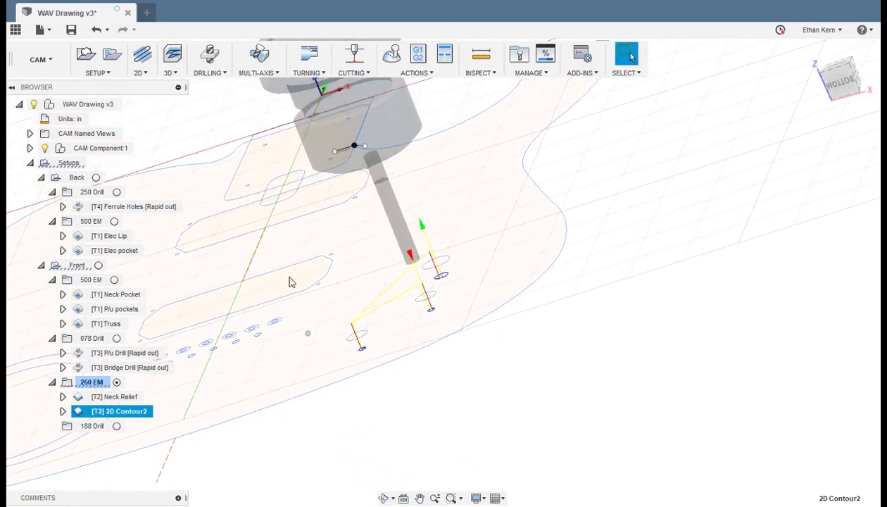
{"action": "left_click", "coordinate": [114, 411]}
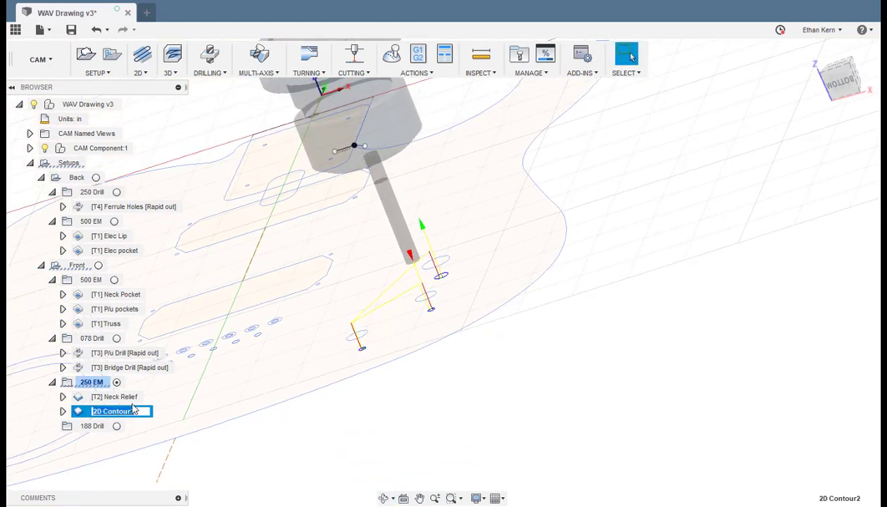
{"action": "type", "text": "Elec Holes"}
{"action": "left_click", "coordinate": [160, 402]}
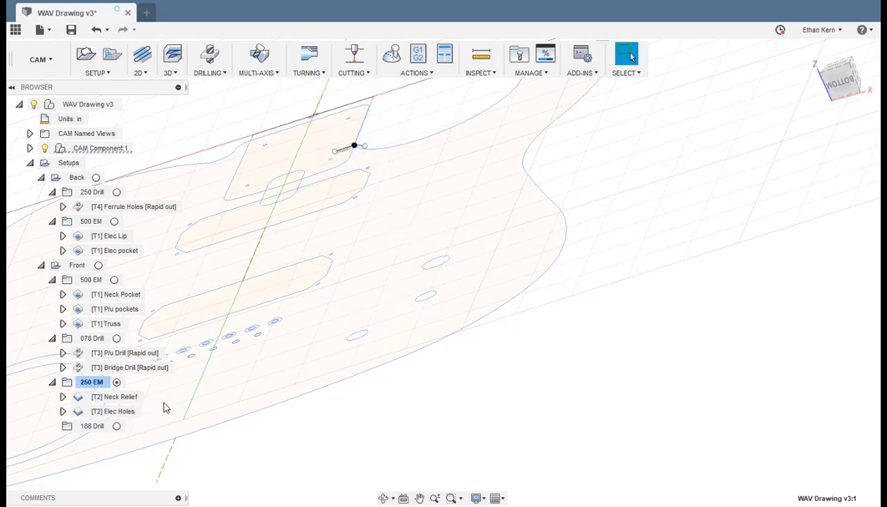
Create another 2D Contour in the 250 EM folder, select the guitar body's outer outline and reverse the chain's direction
{"action": "scroll", "coordinate": [191, 403], "scroll_direction": "down", "scroll_amount": 2}
{"action": "scroll", "coordinate": [232, 380], "scroll_direction": "down", "scroll_amount": 2}
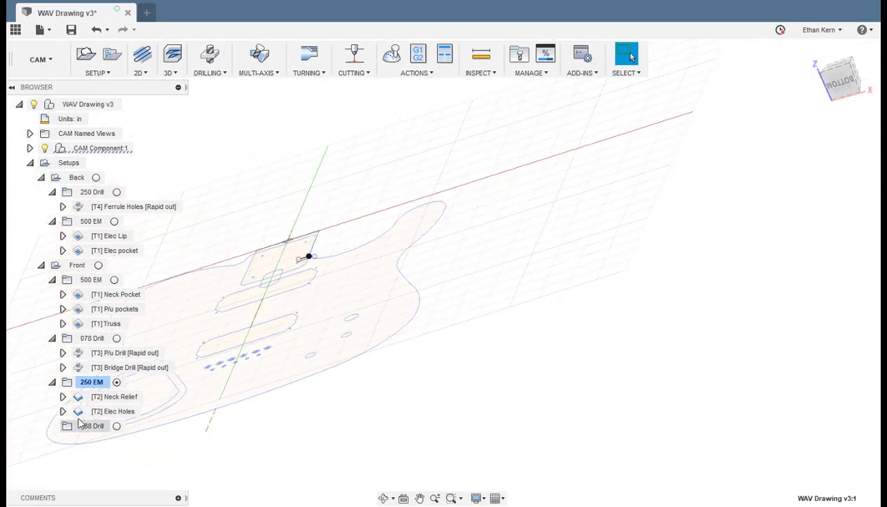
{"action": "left_click", "coordinate": [140, 72]}
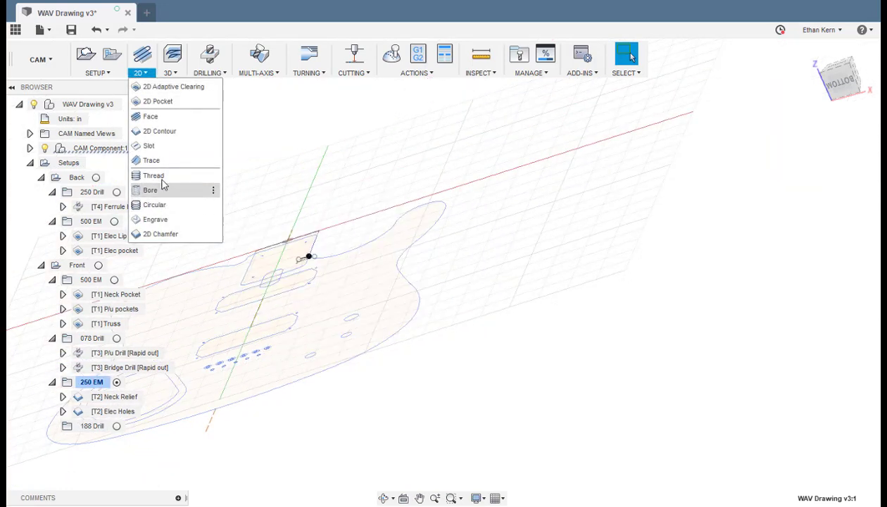
{"action": "left_click", "coordinate": [159, 132]}
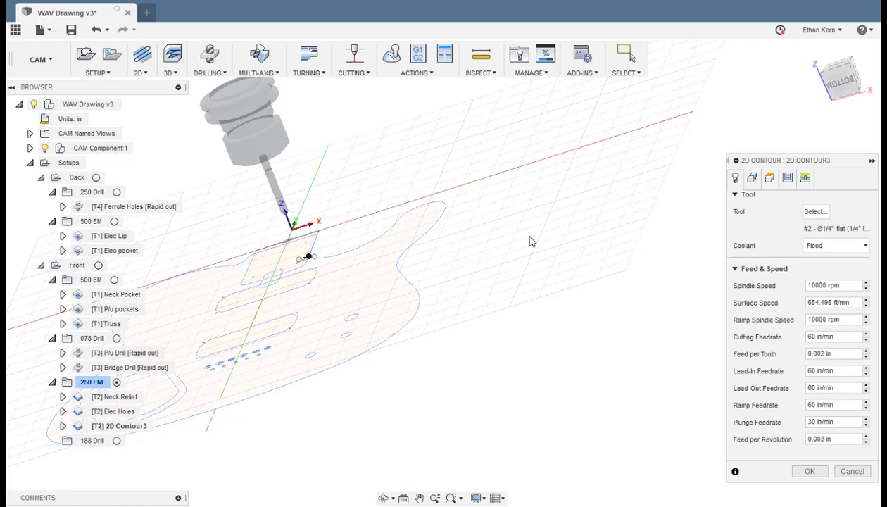
{"action": "left_click", "coordinate": [751, 180]}
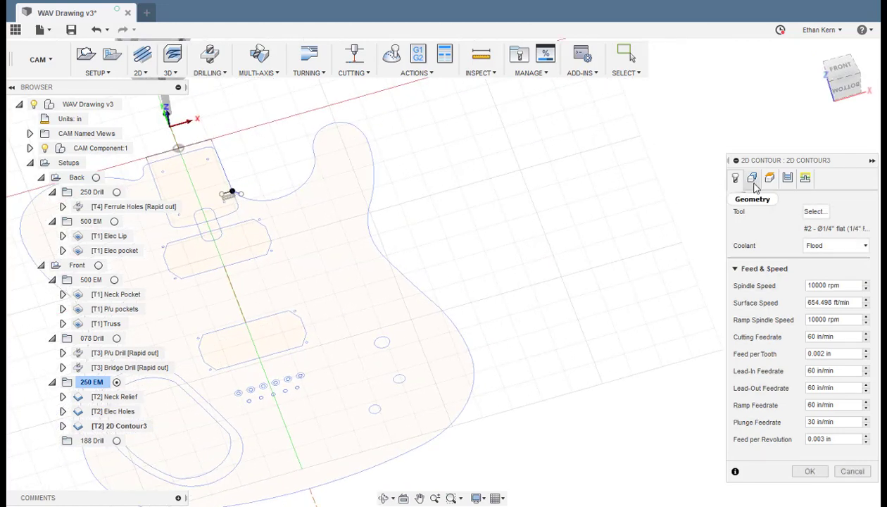
{"action": "left_click", "coordinate": [465, 412]}
{"action": "scroll", "coordinate": [476, 380], "scroll_direction": "down", "scroll_amount": 3}
{"action": "scroll", "coordinate": [492, 334], "scroll_direction": "up", "scroll_amount": 8}
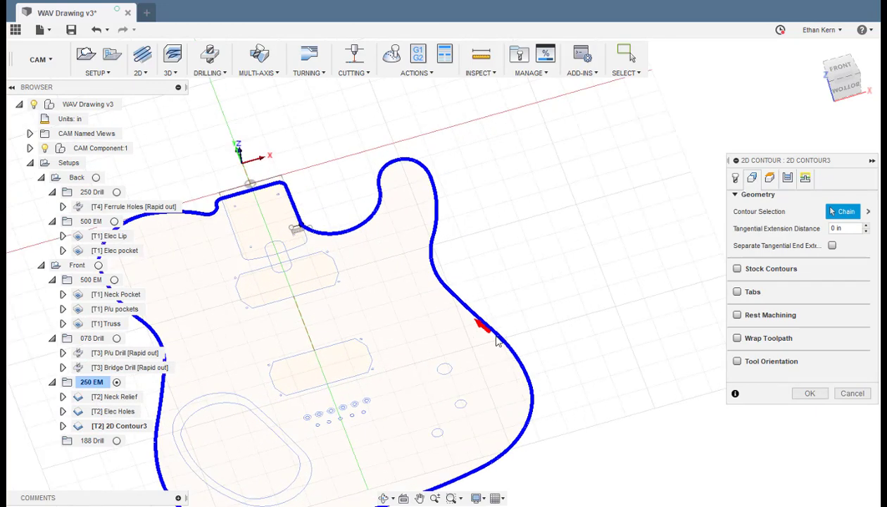
{"action": "left_click", "coordinate": [478, 322]}
{"action": "scroll", "coordinate": [479, 326], "scroll_direction": "down", "scroll_amount": 6}
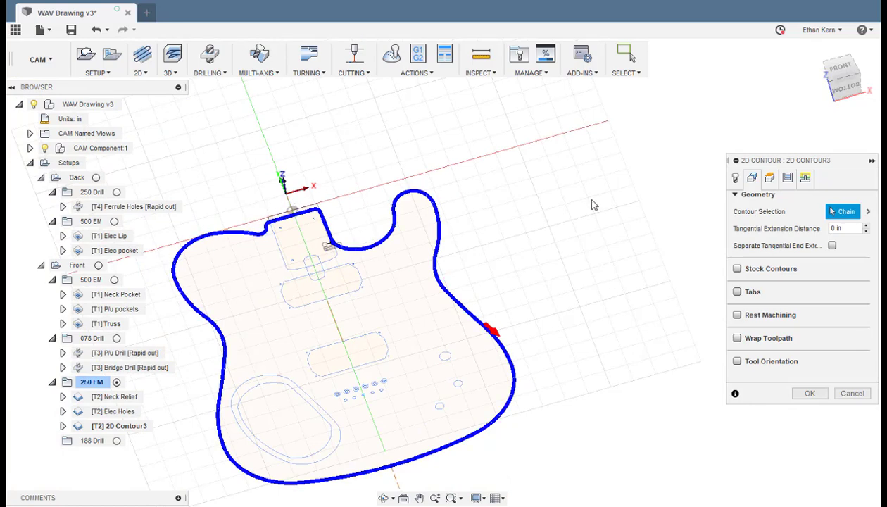
Set the outline contour's bottom height offset to -1.78 in and enable multiple depths with a 0.25 in maximum roughing stepdown
{"action": "left_click", "coordinate": [769, 178]}
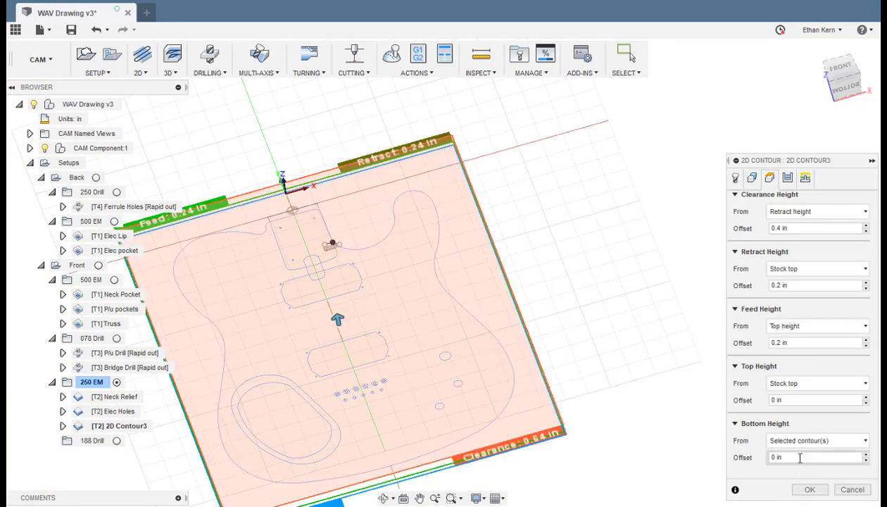
{"action": "left_click_drag", "start_coordinate": [800, 457], "coordinate": [764, 458]}
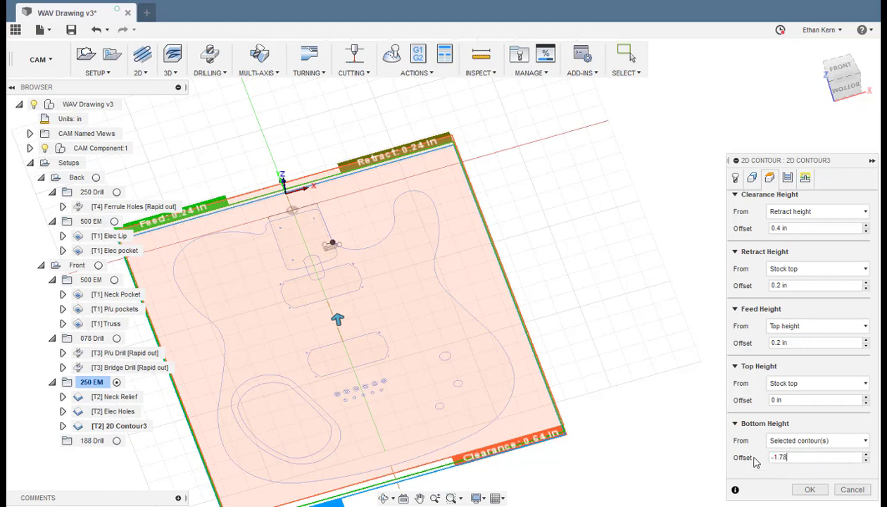
{"action": "left_click", "coordinate": [788, 178]}
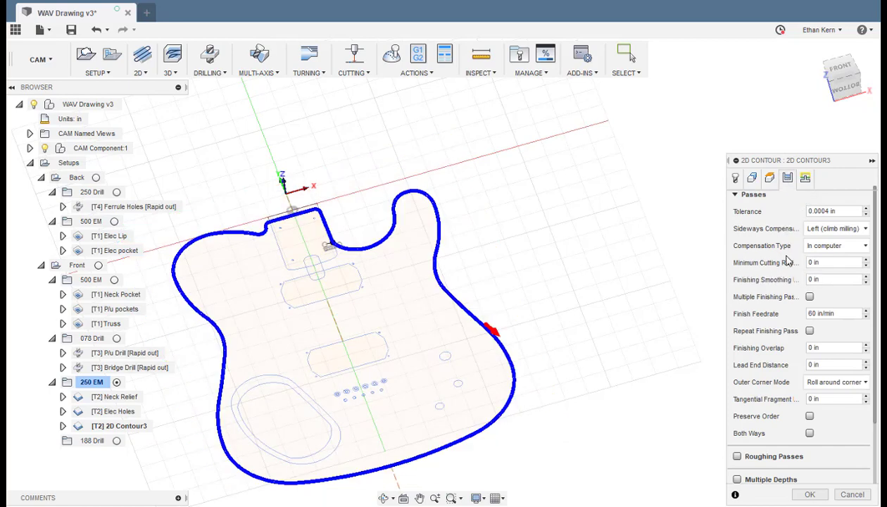
{"action": "scroll", "coordinate": [747, 324], "scroll_direction": "down", "scroll_amount": 2}
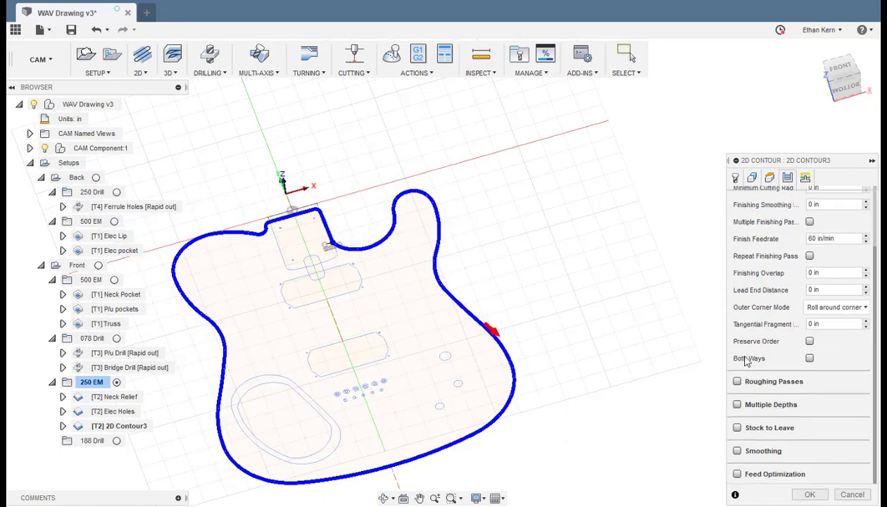
{"action": "left_click", "coordinate": [737, 404]}
{"action": "scroll", "coordinate": [737, 404], "scroll_direction": "down", "scroll_amount": 1}
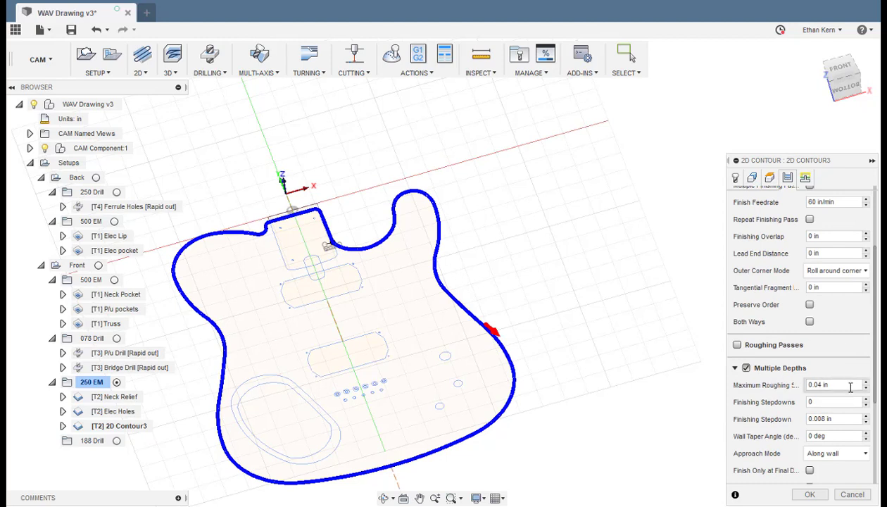
{"action": "double_click", "coordinate": [825, 387]}
{"action": "type", "text": ".025"}
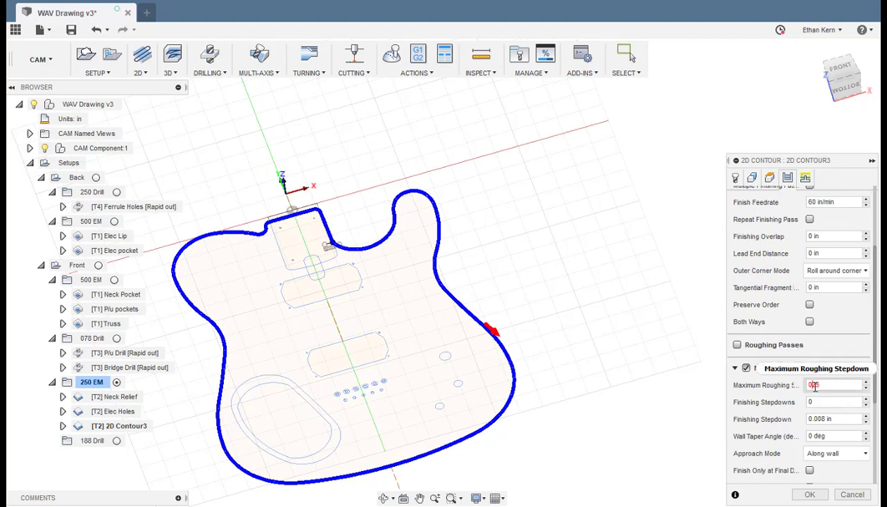
{"action": "scroll", "coordinate": [779, 301], "scroll_direction": "down", "scroll_amount": 3}
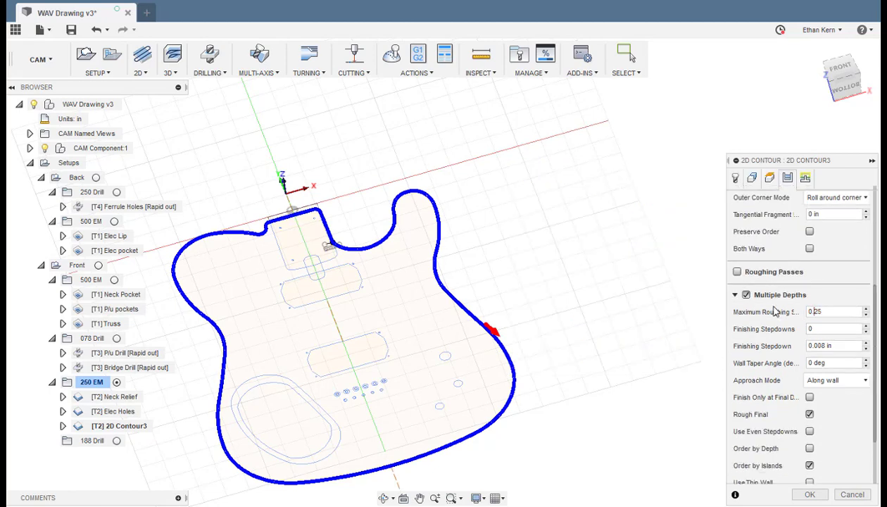
{"action": "scroll", "coordinate": [778, 301], "scroll_direction": "down", "scroll_amount": 1}
{"action": "scroll", "coordinate": [778, 317], "scroll_direction": "up", "scroll_amount": 1}
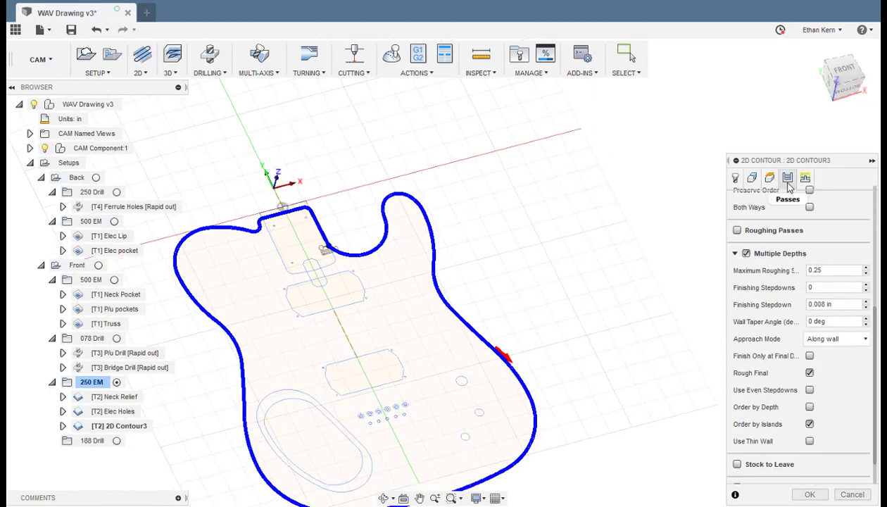
Enable triangular tabs on the body outline contour, with a tab width of 1 in and a tab height of .75 in
{"action": "left_click", "coordinate": [755, 181]}
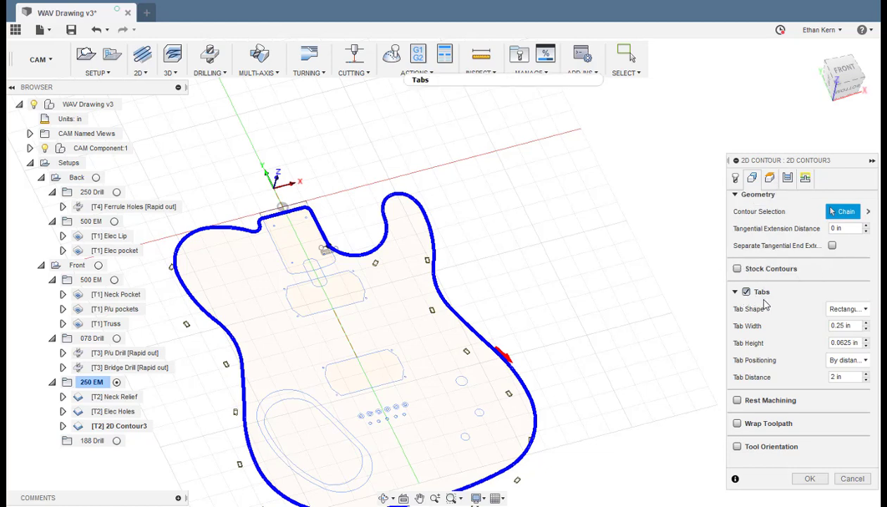
{"action": "left_click", "coordinate": [843, 310]}
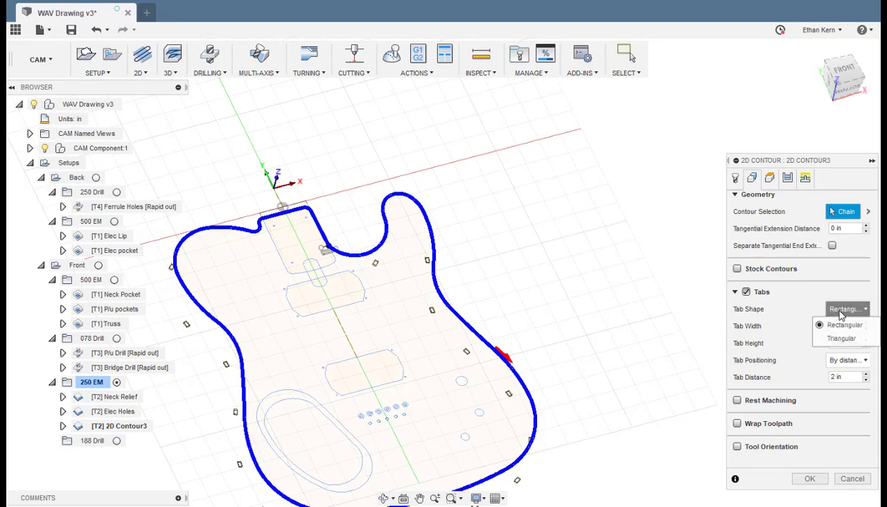
{"action": "left_click", "coordinate": [842, 337]}
{"action": "left_click_drag", "start_coordinate": [854, 325], "coordinate": [829, 330]}
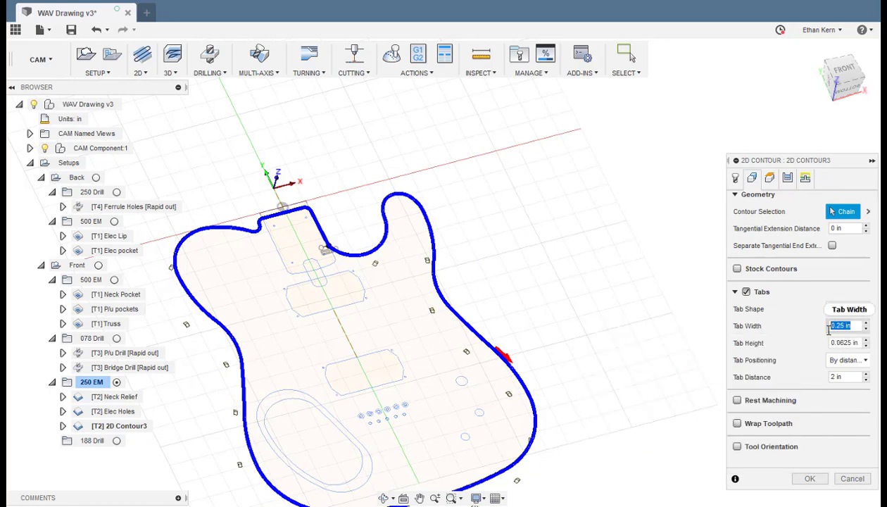
{"action": "type", "text": "1"}
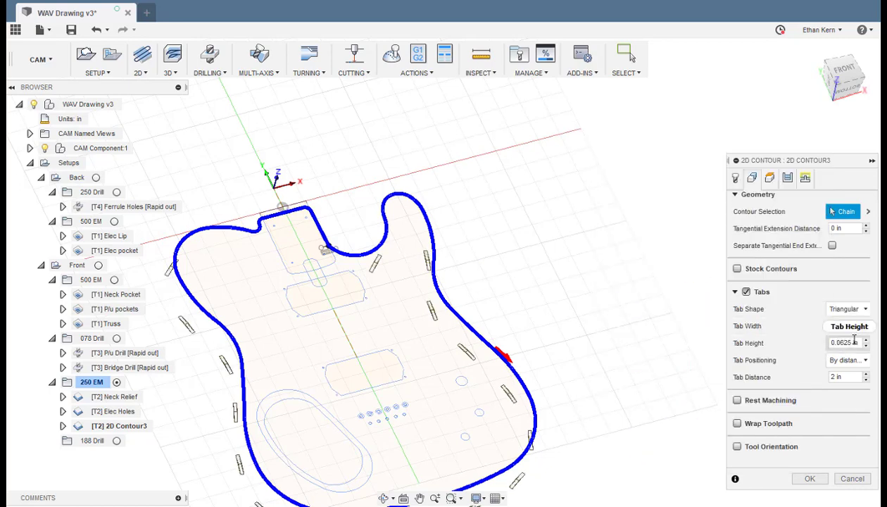
{"action": "left_click_drag", "start_coordinate": [862, 343], "coordinate": [813, 348]}
{"action": "type", "text": ".75"}
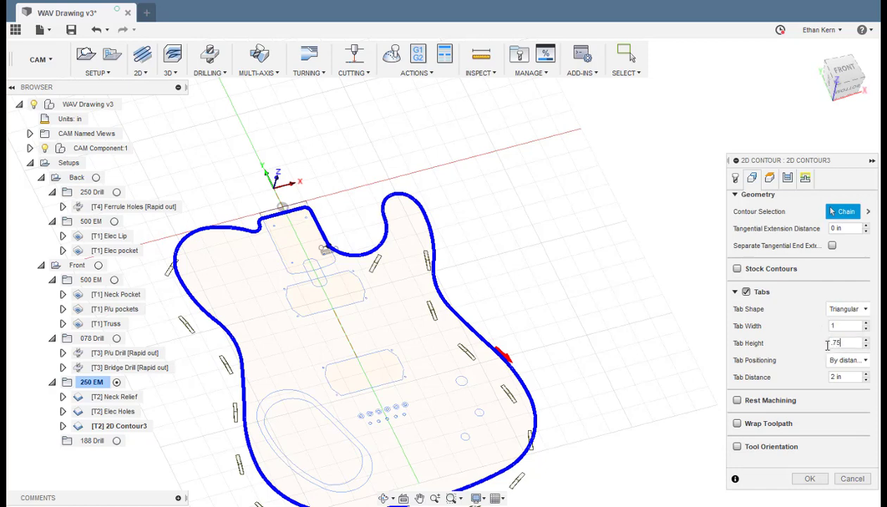
Position the outline contour's tabs at four points around the body: two on the lower bouts, one on each upper side, and generate the toolpath
{"action": "left_click", "coordinate": [838, 362]}
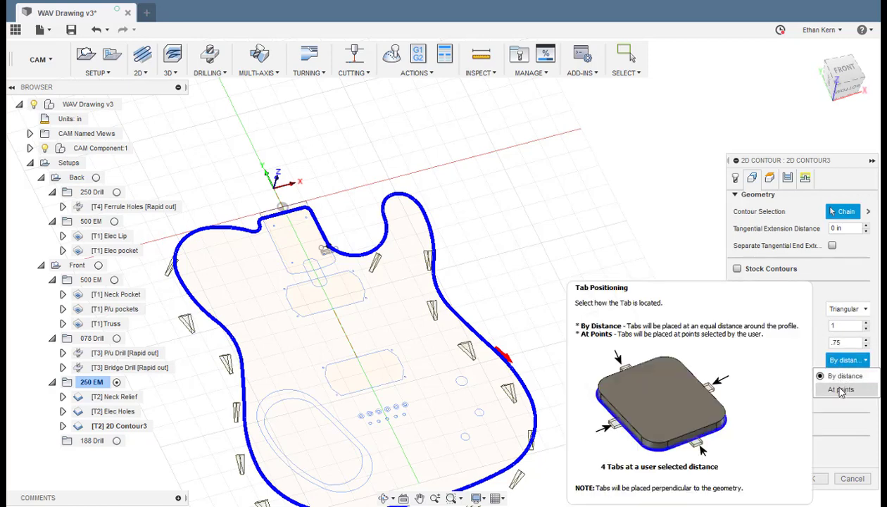
{"action": "left_click", "coordinate": [839, 385]}
{"action": "scroll", "coordinate": [550, 322], "scroll_direction": "down", "scroll_amount": 3}
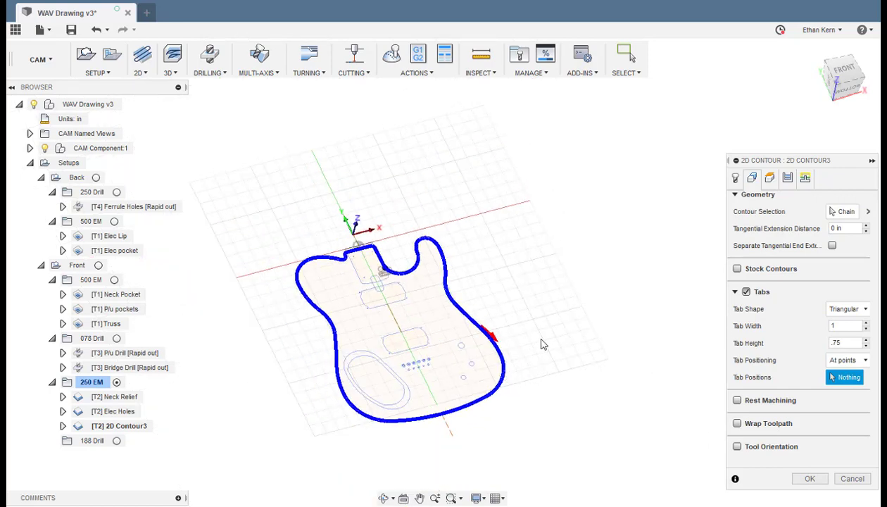
{"action": "middle_click_drag", "start_coordinate": [531, 336], "coordinate": [512, 382], "text": "shift"}
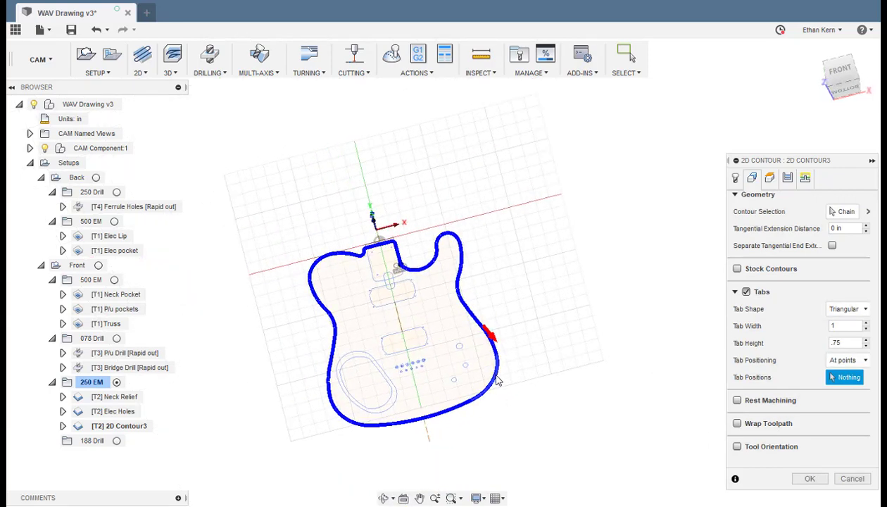
{"action": "left_click", "coordinate": [496, 375]}
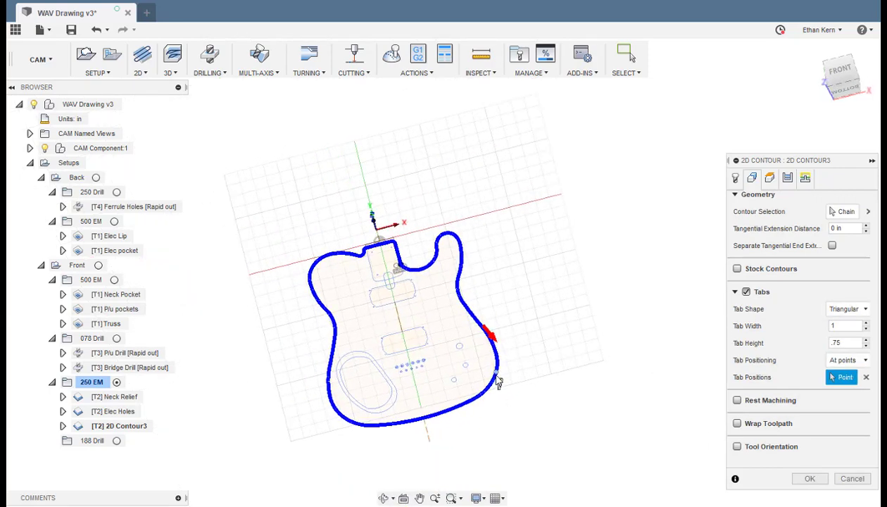
{"action": "left_click", "coordinate": [340, 417]}
{"action": "left_click", "coordinate": [313, 294]}
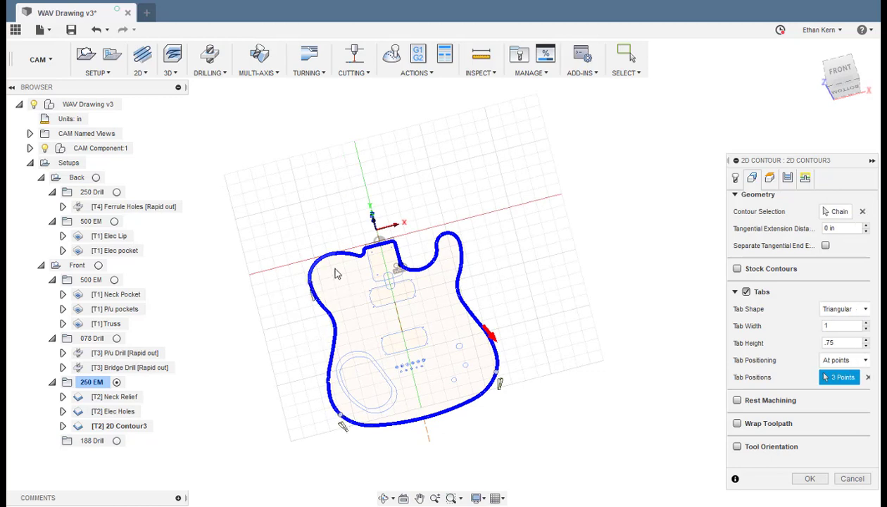
{"action": "left_click", "coordinate": [464, 254]}
{"action": "scroll", "coordinate": [527, 280], "scroll_direction": "up", "scroll_amount": 3}
{"action": "scroll", "coordinate": [584, 342], "scroll_direction": "down", "scroll_amount": 3}
{"action": "mouse_move", "coordinate": [587, 343]}
{"action": "middle_mouse_down", "text": "shift"}
{"action": "mouse_move", "coordinate": [560, 311]}
{"action": "mouse_move", "coordinate": [499, 406]}
{"action": "mouse_move", "coordinate": [560, 317]}
{"action": "mouse_move", "coordinate": [592, 344]}
{"action": "middle_mouse_up", "text": "shift"}
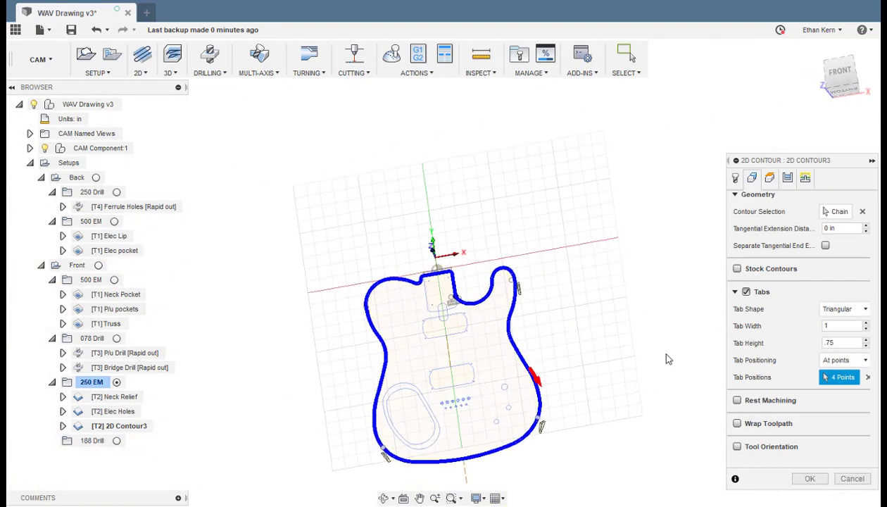
{"action": "left_click", "coordinate": [809, 478]}
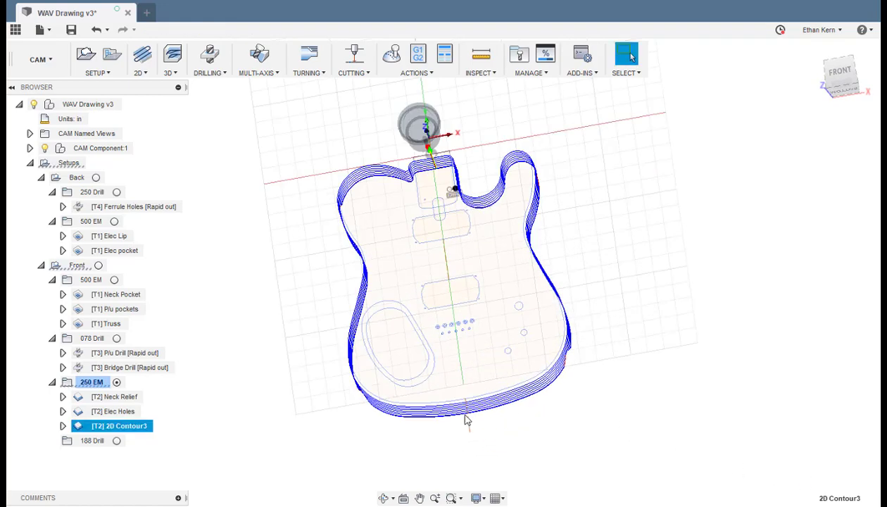
Inspect the outline toolpath's tabs from an angle and display all of the Front setup's toolpaths together
{"action": "middle_click_drag", "start_coordinate": [321, 326], "coordinate": [432, 382], "text": "shift"}
{"action": "middle_click_drag", "start_coordinate": [332, 352], "coordinate": [384, 366], "text": "shift"}
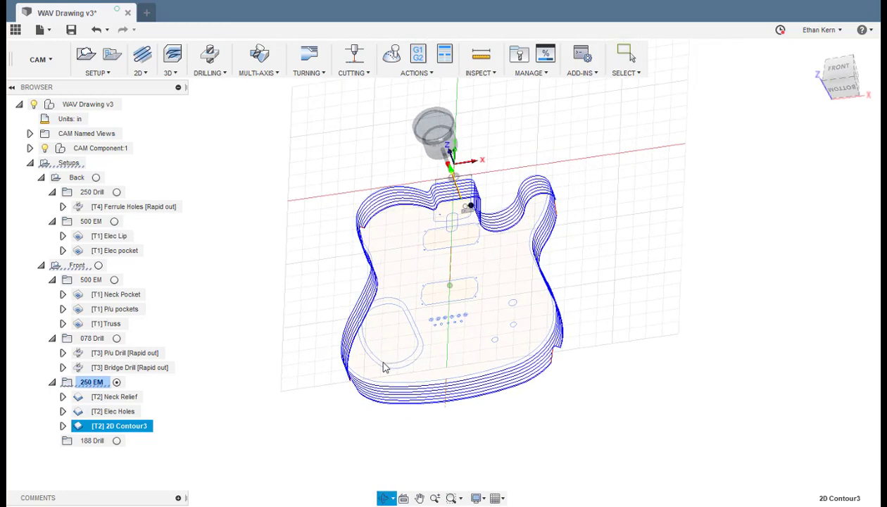
{"action": "left_click", "coordinate": [101, 296], "text": "ctrl"}
{"action": "left_click", "coordinate": [101, 310], "text": "ctrl"}
{"action": "left_click", "coordinate": [102, 324], "text": "ctrl"}
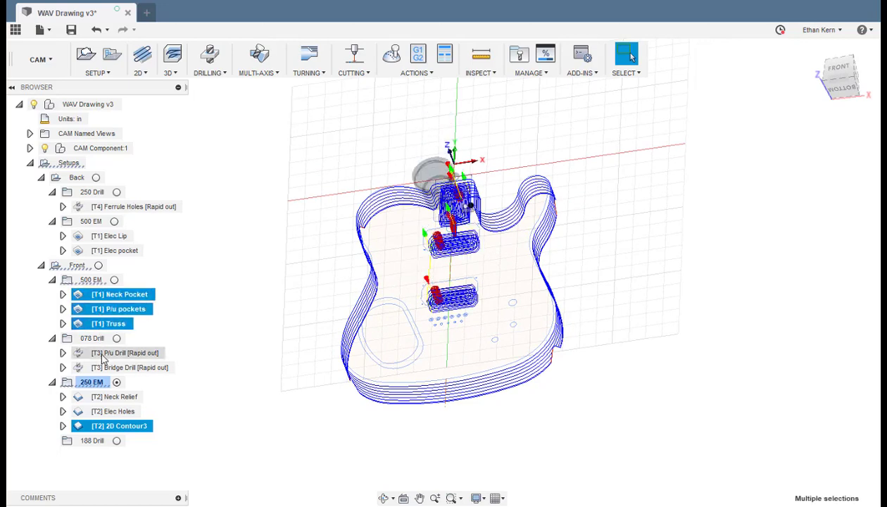
{"action": "left_click", "coordinate": [102, 355], "text": "ctrl"}
{"action": "left_click", "coordinate": [102, 367], "text": "ctrl"}
{"action": "left_click", "coordinate": [99, 396], "text": "ctrl"}
{"action": "left_click", "coordinate": [102, 411], "text": "ctrl"}
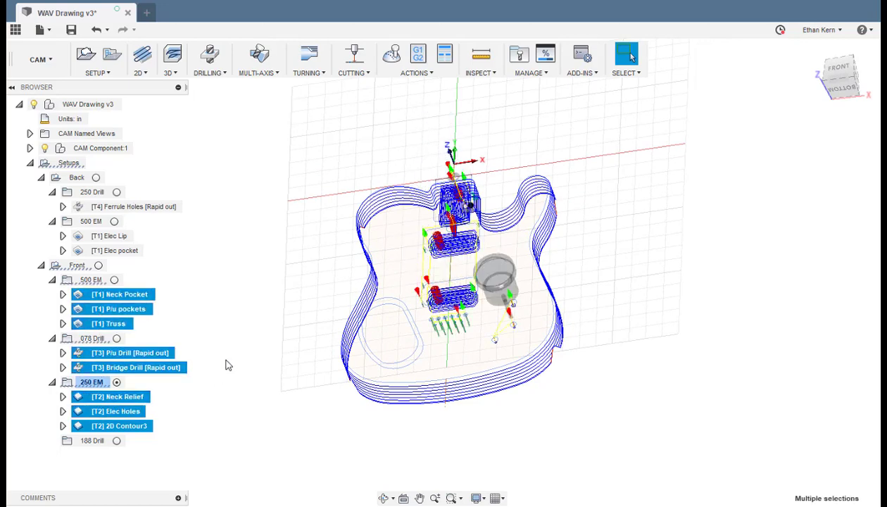
{"action": "middle_click_drag", "start_coordinate": [228, 365], "coordinate": [337, 331], "text": "shift"}
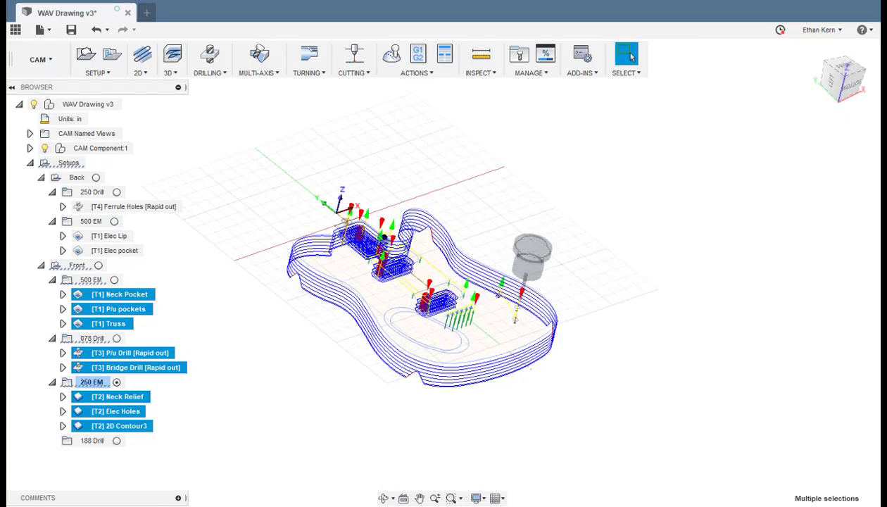
Rename the body outline 2D contour operation as Profile
{"action": "left_click", "coordinate": [115, 426]}
{"action": "left_click", "coordinate": [118, 425]}
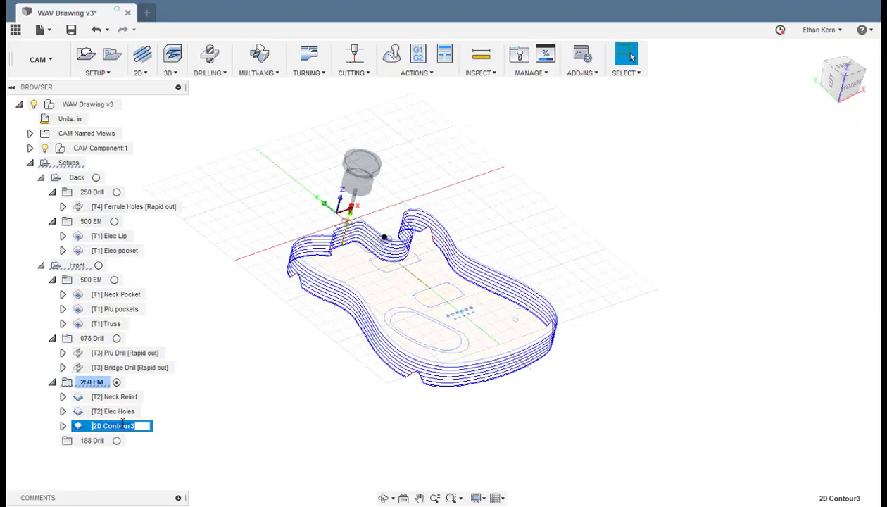
{"action": "type", "text": "Profile"}
Create a drilling operation in the 188 Drill folder using the 3/16 in 118° drill, tool 8
{"action": "left_click", "coordinate": [105, 440]}
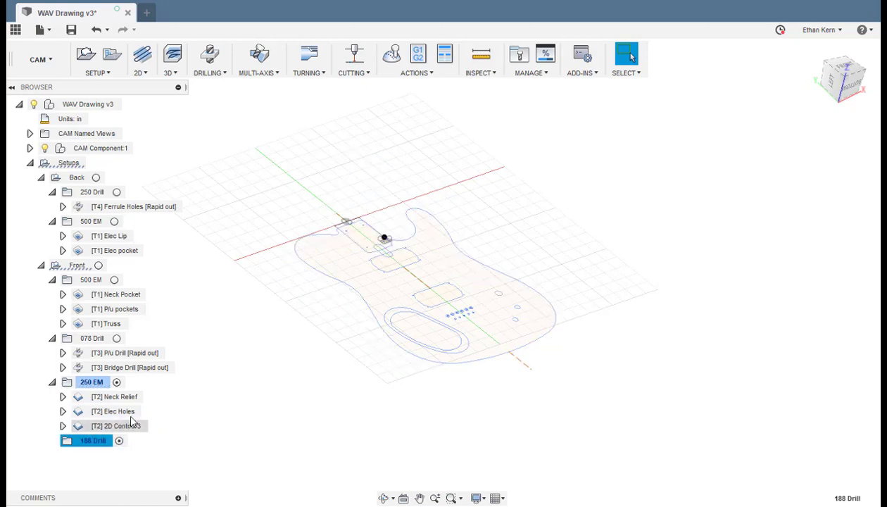
{"action": "scroll", "coordinate": [364, 252], "scroll_direction": "up", "scroll_amount": 5}
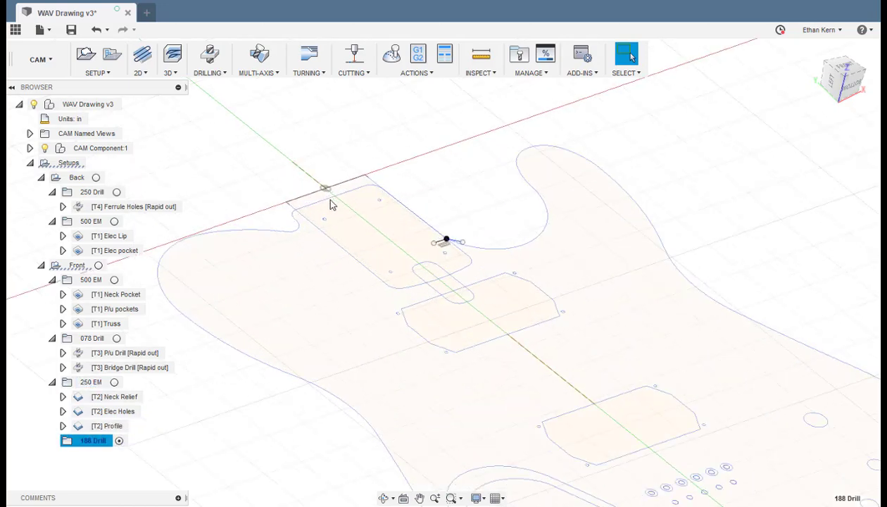
{"action": "left_click", "coordinate": [209, 54]}
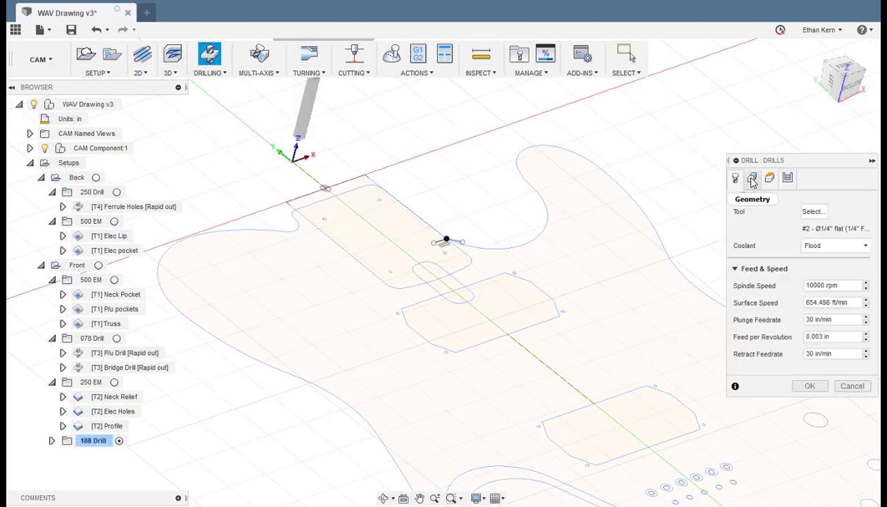
{"action": "left_click", "coordinate": [813, 211]}
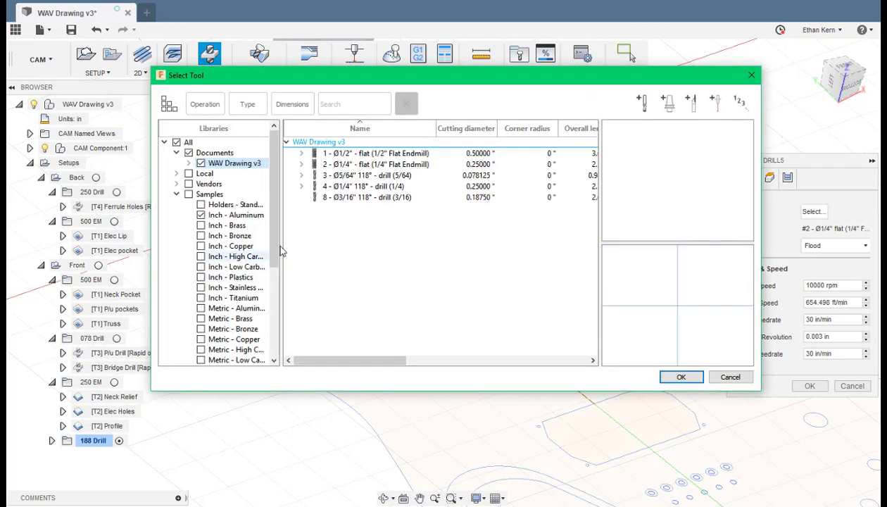
{"action": "left_click", "coordinate": [363, 200]}
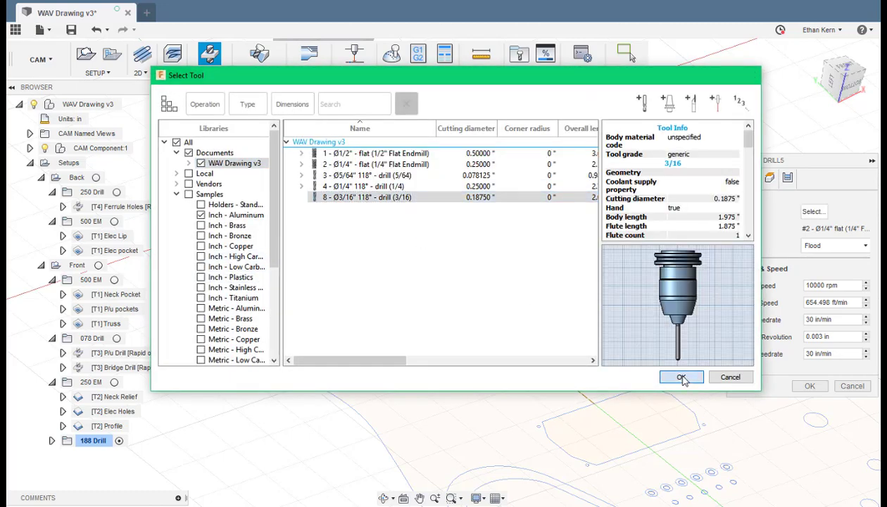
{"action": "left_click", "coordinate": [681, 376]}
Set the hole mode to Selected points and pick the four mounting holes in the neck pocket
{"action": "left_click", "coordinate": [751, 178]}
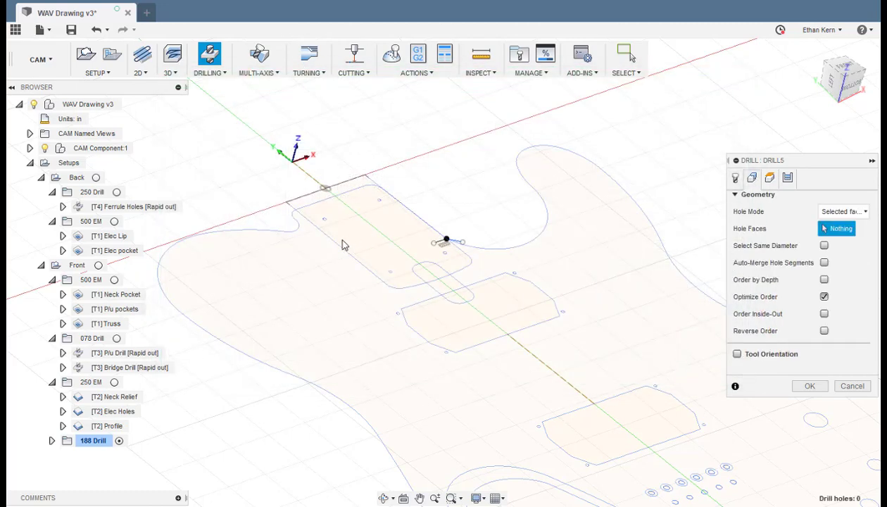
{"action": "scroll", "coordinate": [376, 196], "scroll_direction": "up", "scroll_amount": 3}
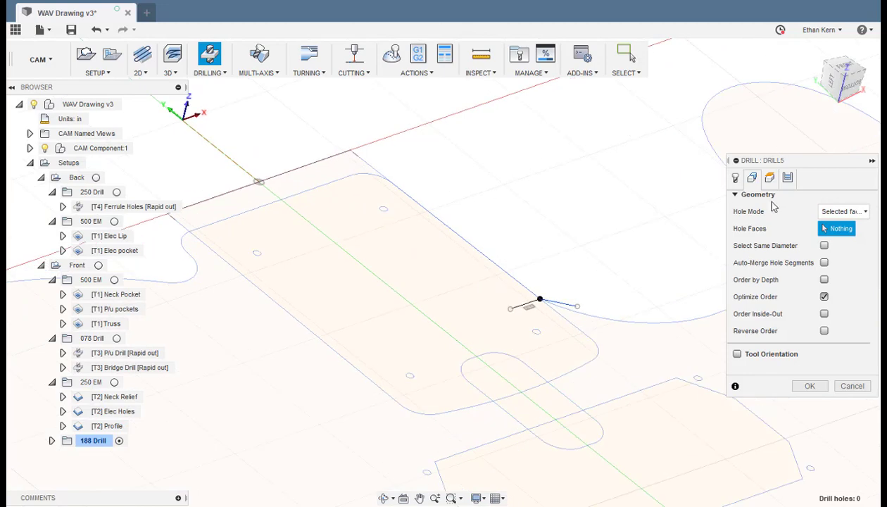
{"action": "left_click", "coordinate": [864, 211]}
{"action": "left_click", "coordinate": [838, 237]}
{"action": "scroll", "coordinate": [386, 219], "scroll_direction": "up", "scroll_amount": 2}
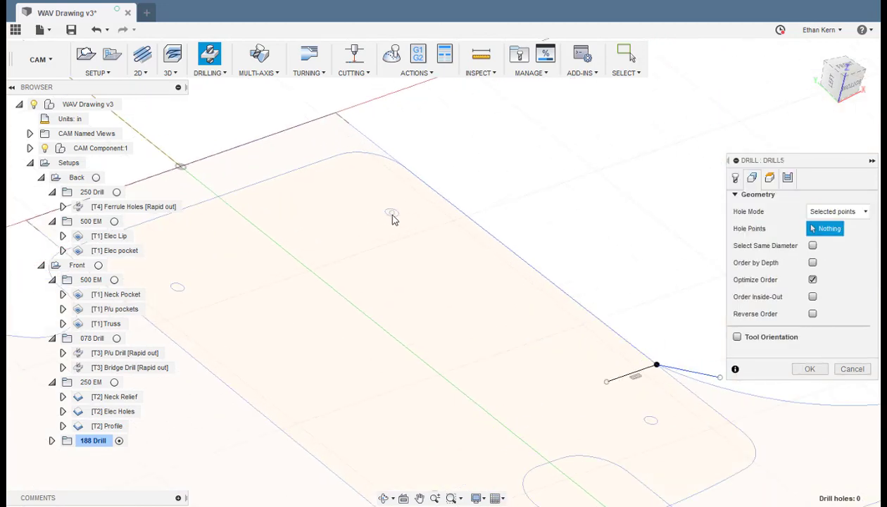
{"action": "left_click", "coordinate": [393, 217]}
{"action": "left_click", "coordinate": [177, 288]}
{"action": "scroll", "coordinate": [205, 263], "scroll_direction": "down", "scroll_amount": 2}
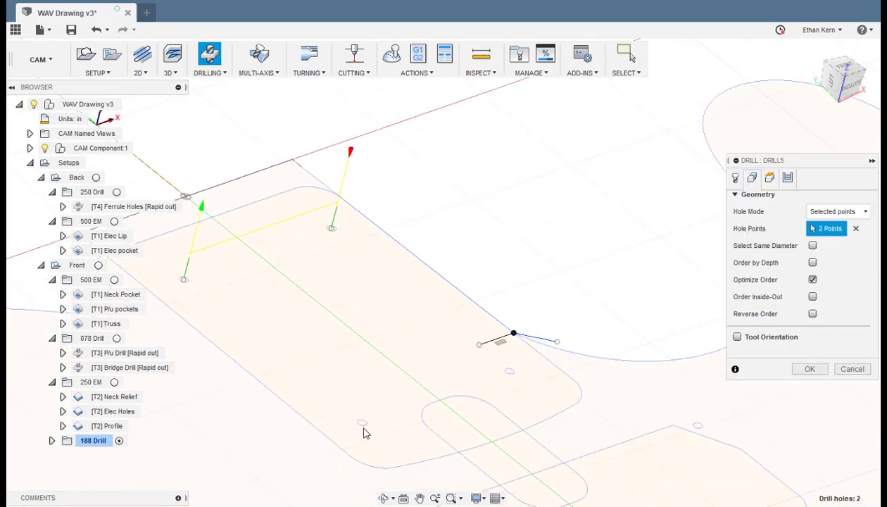
{"action": "left_click", "coordinate": [363, 427]}
{"action": "left_click", "coordinate": [509, 372]}
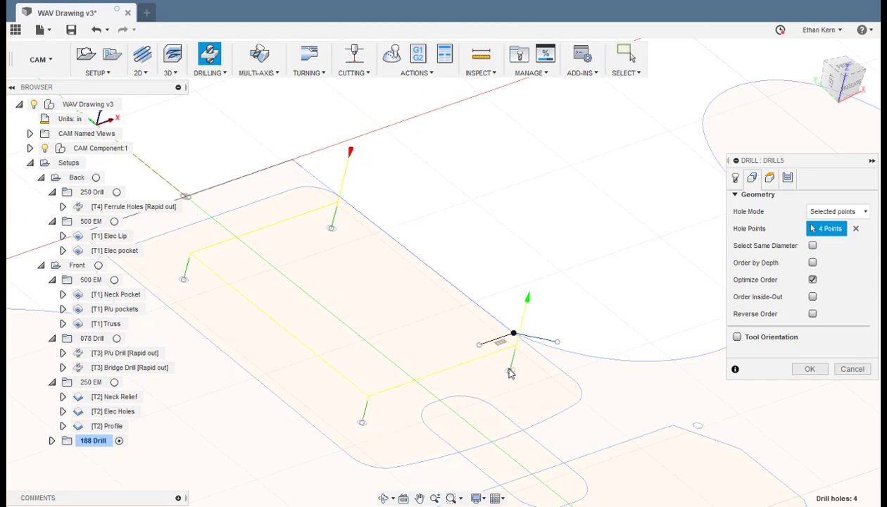
Set the drilling's bottom height offset to -1.78 in, enable drill tip through bottom and generate the toolpath
{"action": "left_click", "coordinate": [771, 180]}
{"action": "left_click", "coordinate": [813, 458]}
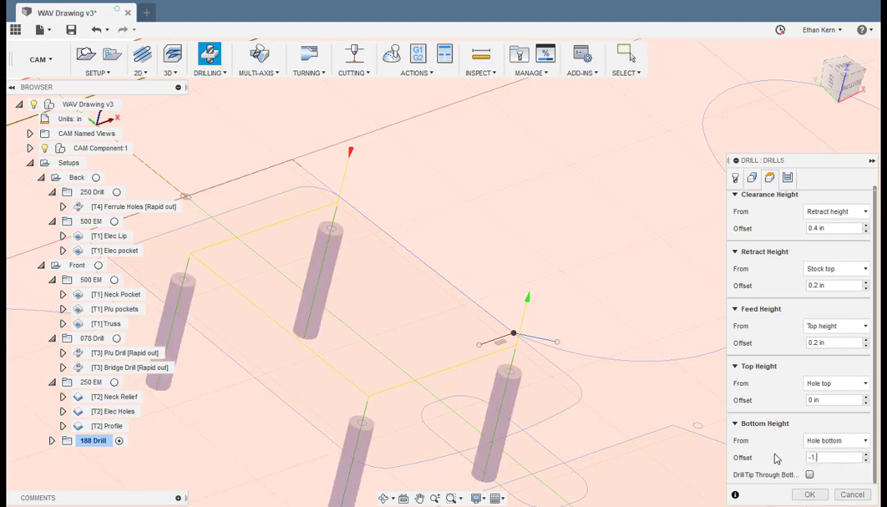
{"action": "type", "text": "-1.78"}
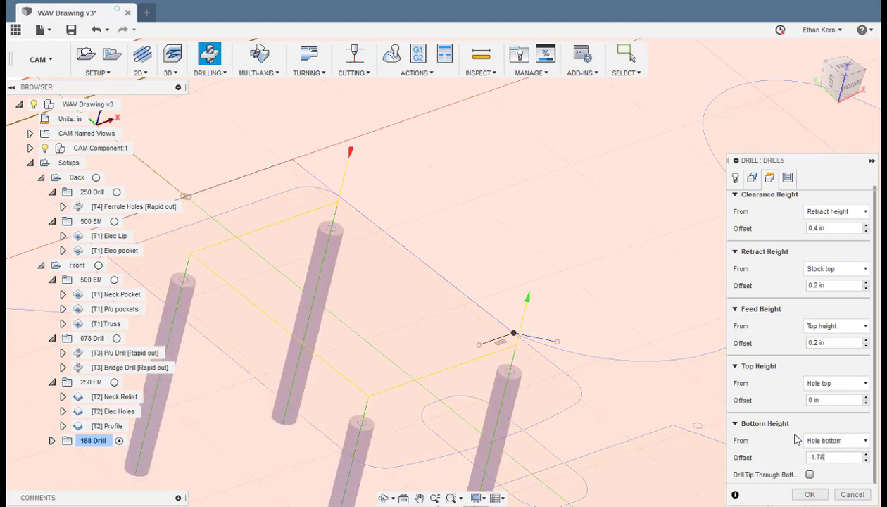
{"action": "left_click", "coordinate": [810, 475]}
{"action": "scroll", "coordinate": [570, 352], "scroll_direction": "down", "scroll_amount": 5}
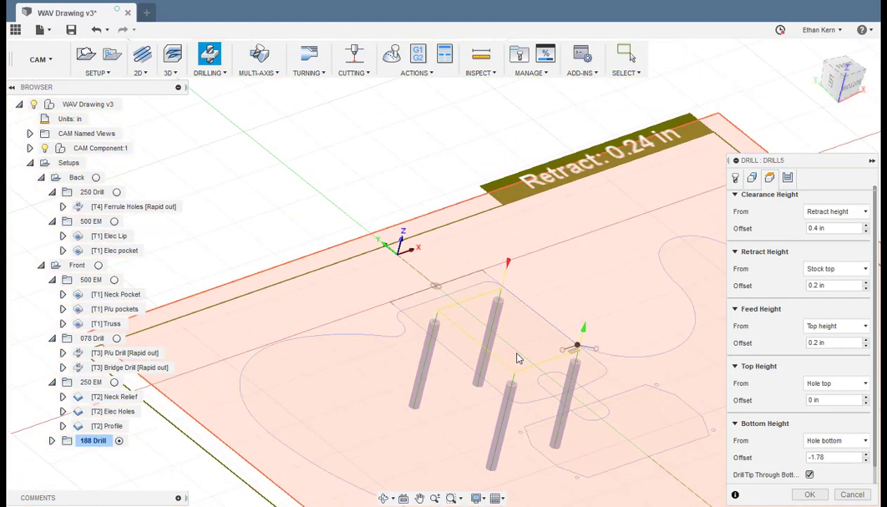
{"action": "scroll", "coordinate": [524, 466], "scroll_direction": "up", "scroll_amount": 4}
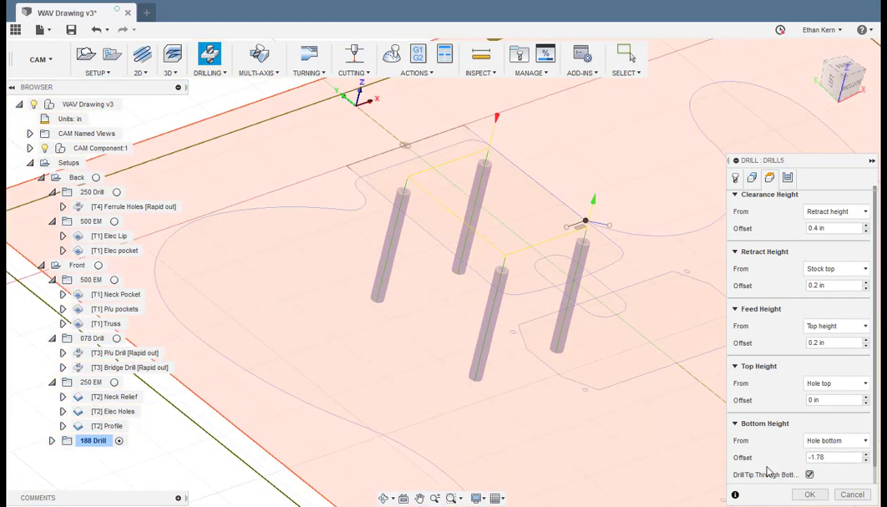
{"action": "left_click", "coordinate": [809, 494]}
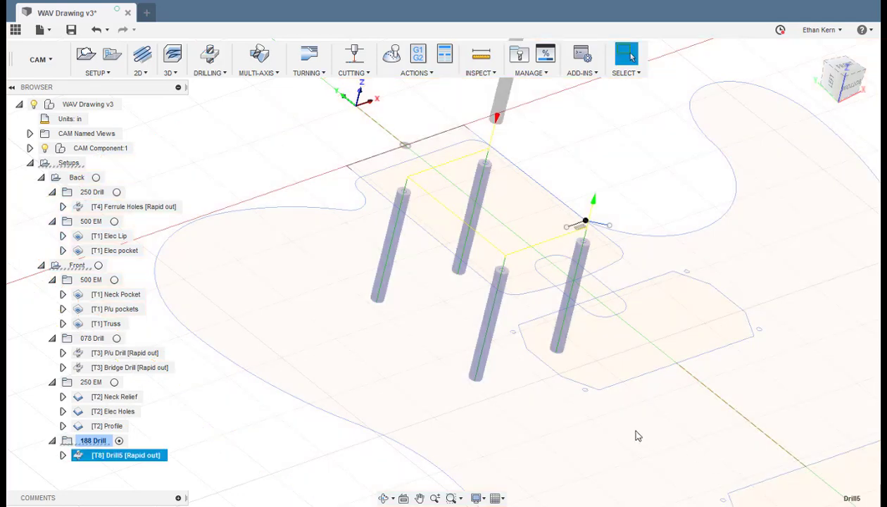
Display the neck mounting drill toolpath together with every other Front operation and examine the complete set
{"action": "scroll", "coordinate": [458, 391], "scroll_direction": "down", "scroll_amount": 6}
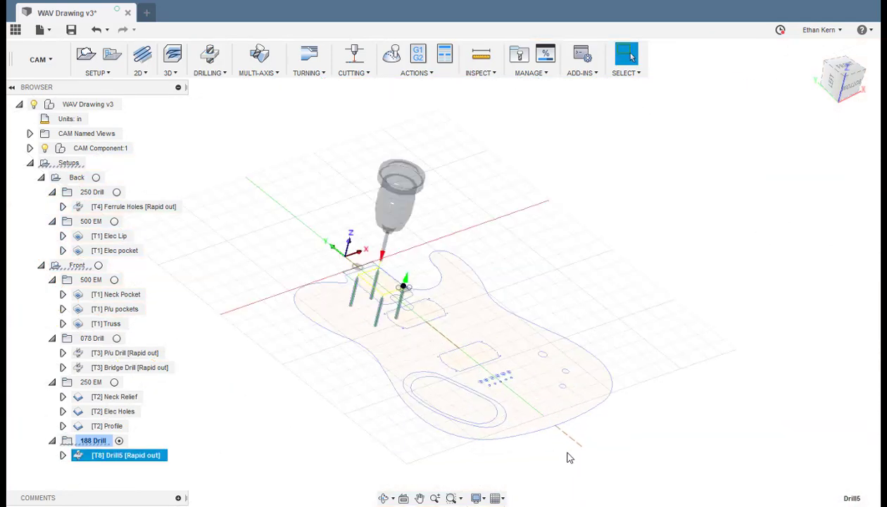
{"action": "middle_click_drag", "start_coordinate": [570, 457], "coordinate": [514, 457], "text": "shift"}
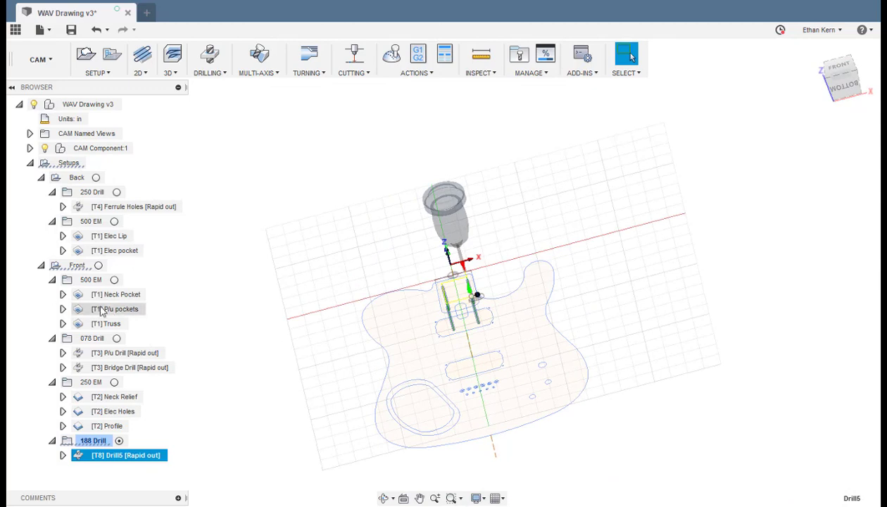
{"action": "left_click", "coordinate": [114, 294]}
{"action": "left_click", "coordinate": [107, 323], "text": "shift"}
{"action": "left_click", "coordinate": [112, 352], "text": "ctrl"}
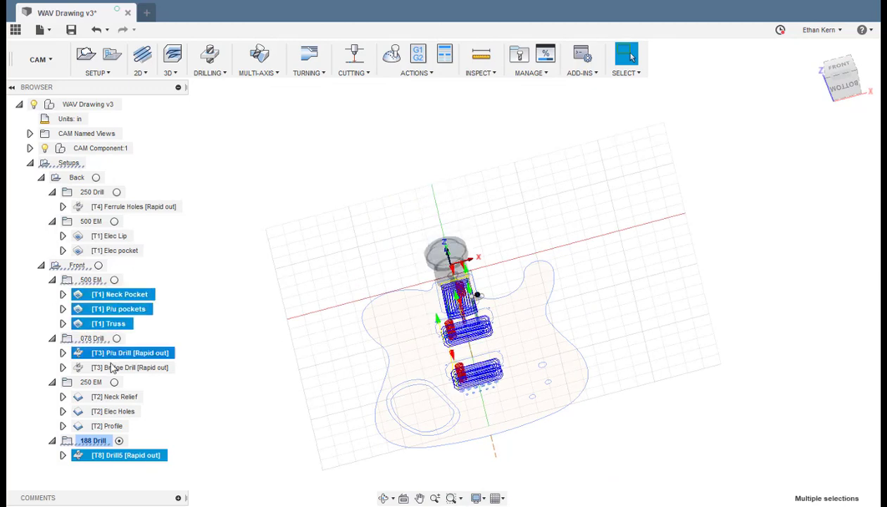
{"action": "left_click", "coordinate": [113, 367], "text": "ctrl"}
{"action": "left_click", "coordinate": [113, 396], "text": "ctrl"}
{"action": "left_click", "coordinate": [113, 411], "text": "ctrl"}
{"action": "left_click", "coordinate": [106, 426], "text": "ctrl"}
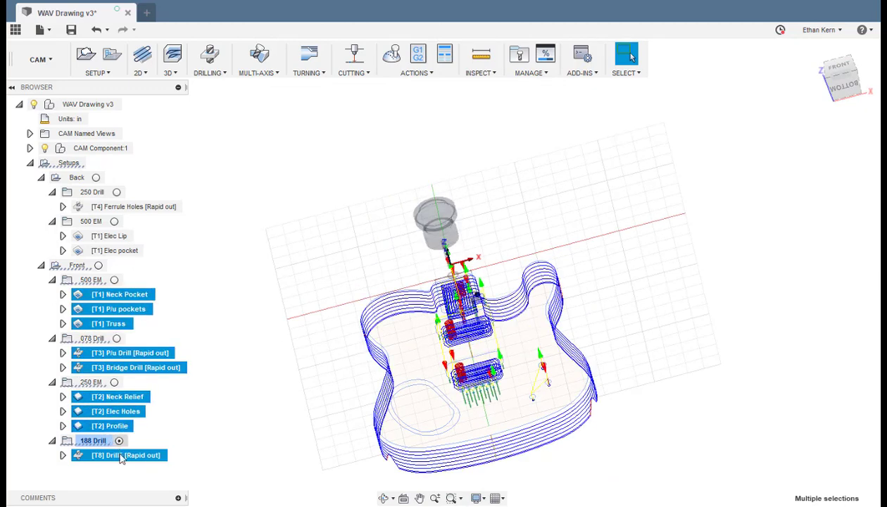
{"action": "scroll", "coordinate": [329, 437], "scroll_direction": "up", "scroll_amount": 3}
{"action": "scroll", "coordinate": [330, 435], "scroll_direction": "down", "scroll_amount": 4}
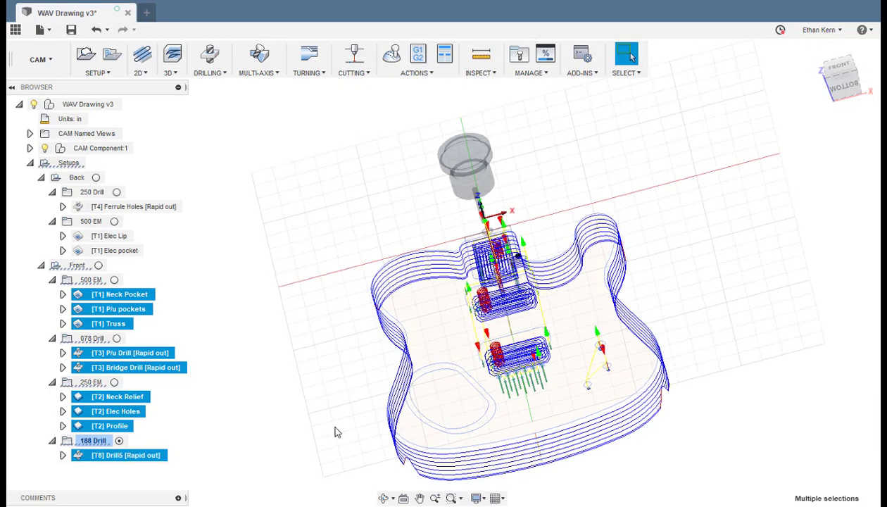
{"action": "scroll", "coordinate": [415, 477], "scroll_direction": "up", "scroll_amount": 5}
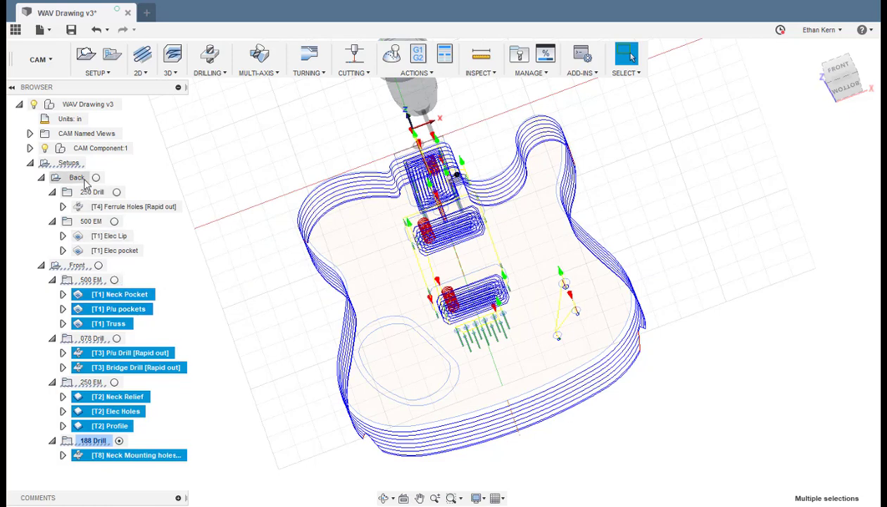
Set up post processing for the Back setup and choose the CENTROID / centroid post configuration
{"action": "left_click", "coordinate": [97, 180]}
{"action": "left_click", "coordinate": [98, 177]}
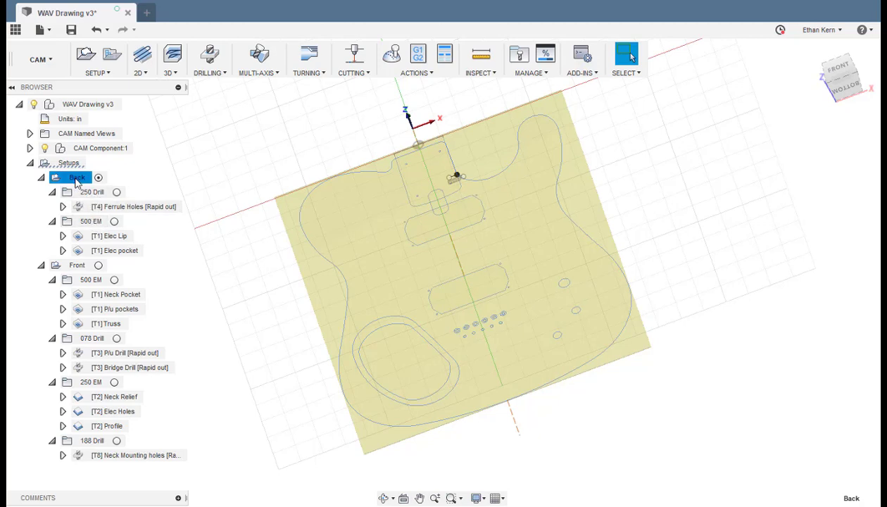
{"action": "right_click", "coordinate": [77, 179]}
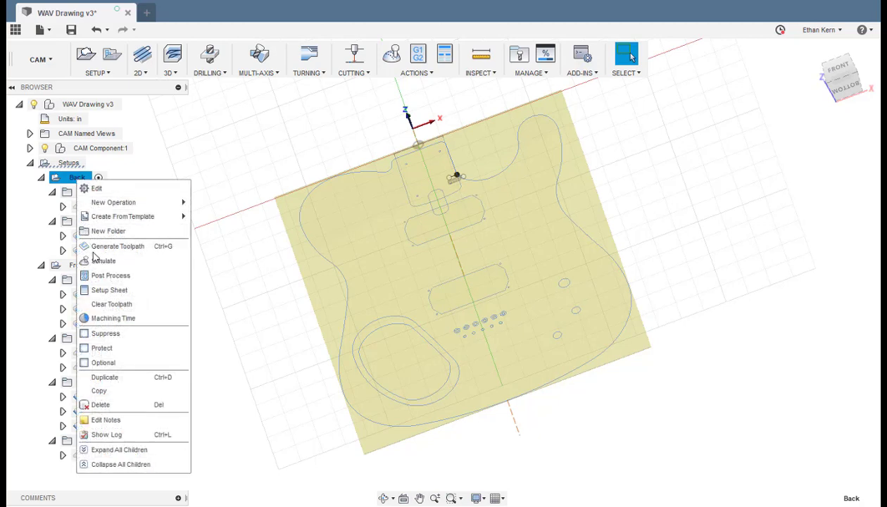
{"action": "left_click", "coordinate": [111, 275]}
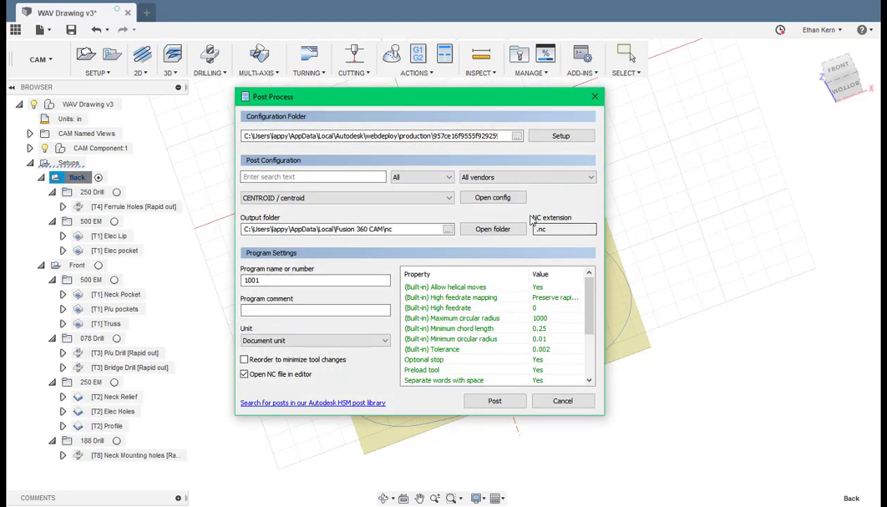
{"action": "left_click", "coordinate": [434, 201]}
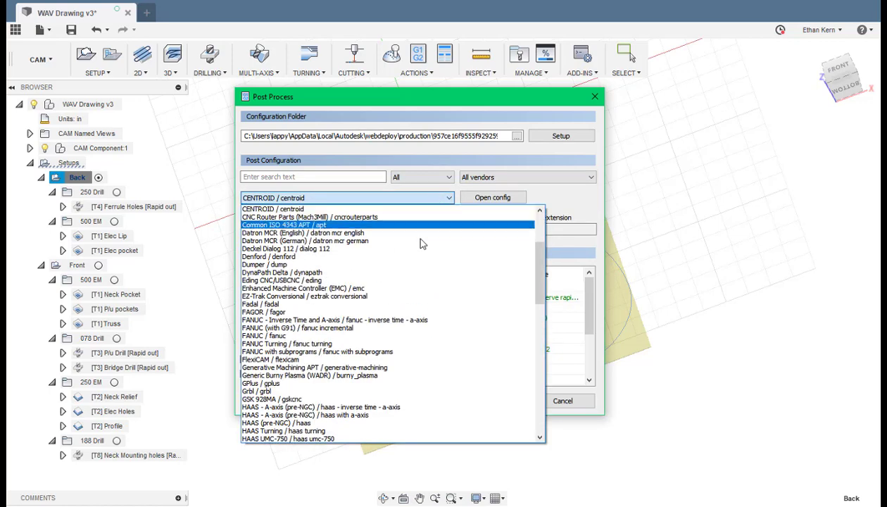
{"action": "scroll", "coordinate": [414, 235], "scroll_direction": "down", "scroll_amount": 3}
{"action": "scroll", "coordinate": [411, 275], "scroll_direction": "down", "scroll_amount": 12}
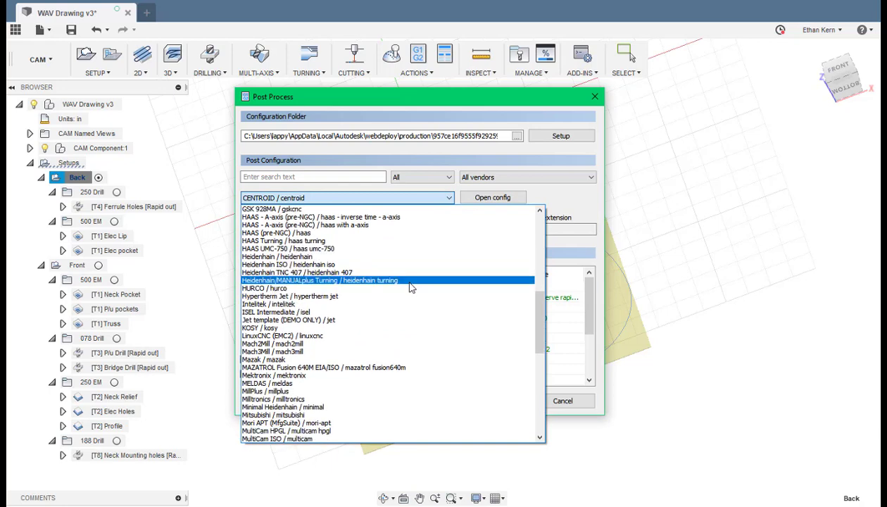
{"action": "scroll", "coordinate": [409, 288], "scroll_direction": "down", "scroll_amount": 6}
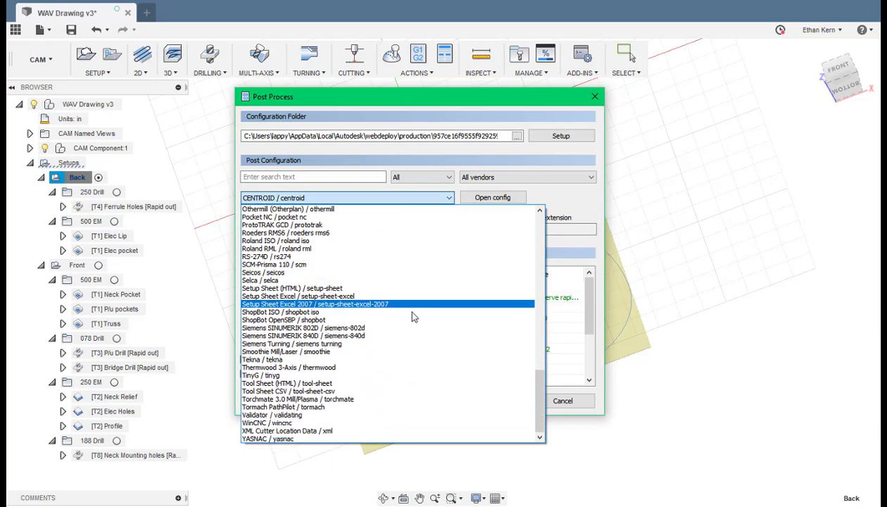
{"action": "scroll", "coordinate": [399, 395], "scroll_direction": "up", "scroll_amount": 3}
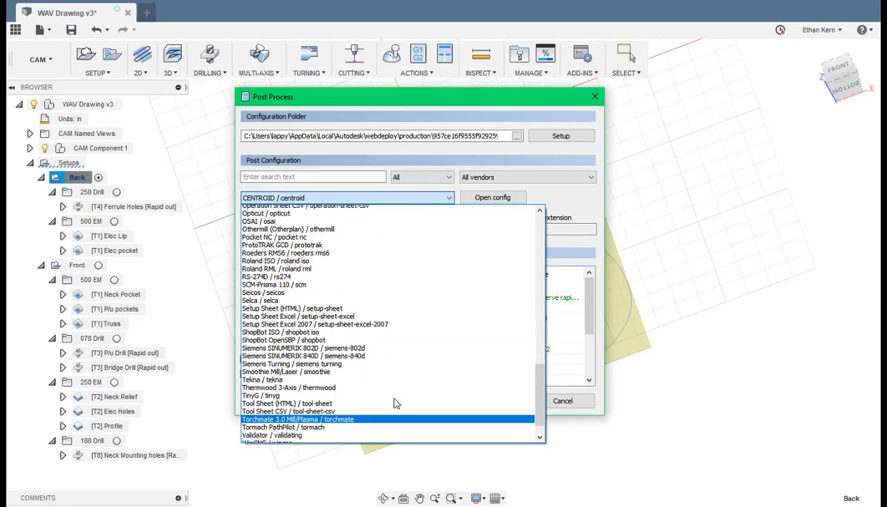
{"action": "scroll", "coordinate": [396, 403], "scroll_direction": "up", "scroll_amount": 15}
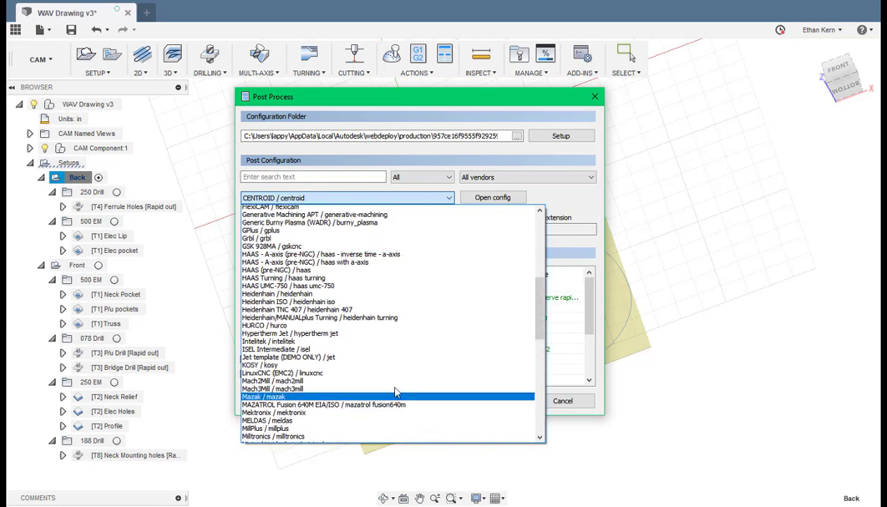
{"action": "scroll", "coordinate": [352, 338], "scroll_direction": "up", "scroll_amount": 2}
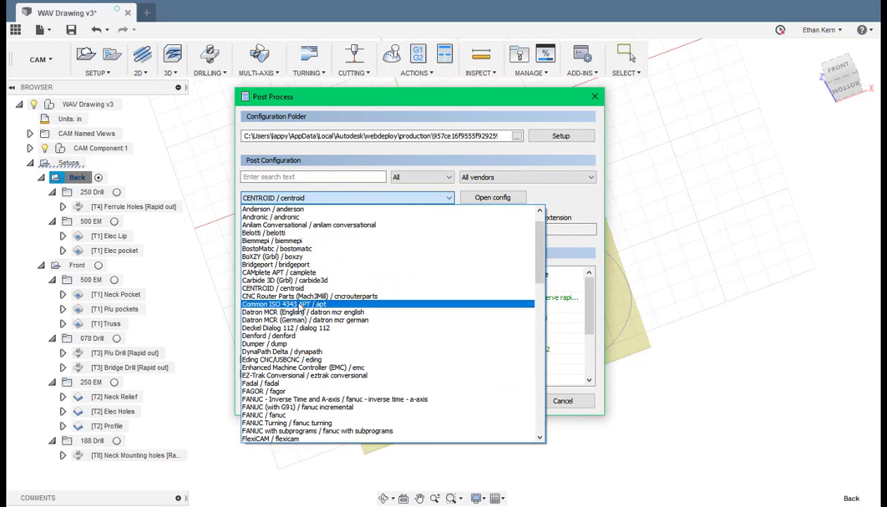
{"action": "left_click", "coordinate": [293, 289]}
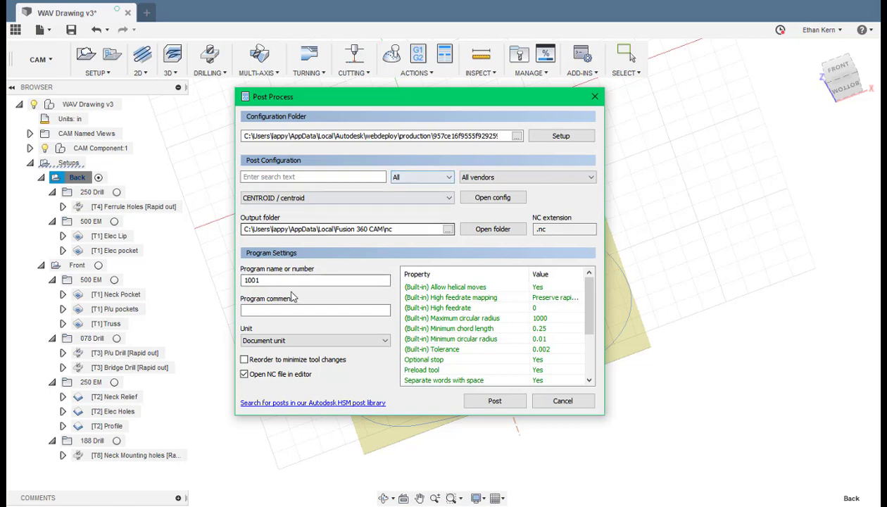
Post the Back setup's NC program and save it to the Desktop as "Back guitar"
{"action": "left_click", "coordinate": [495, 401]}
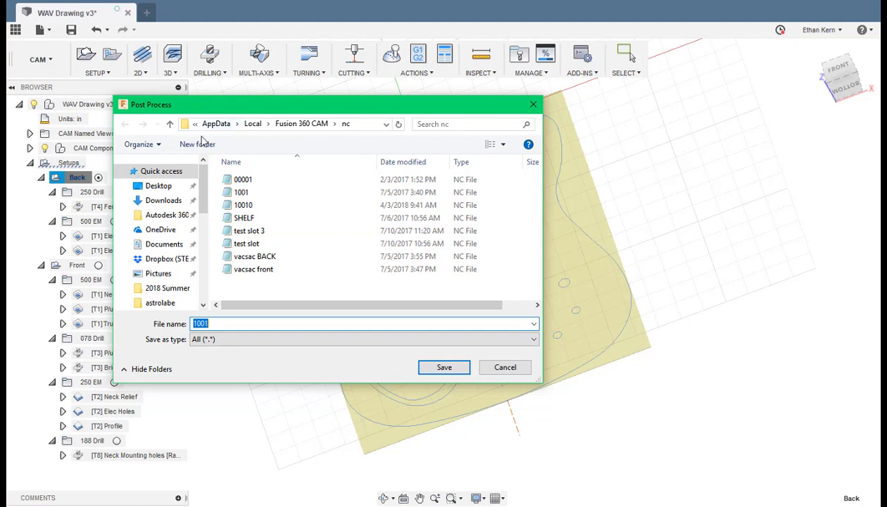
{"action": "left_click", "coordinate": [165, 193]}
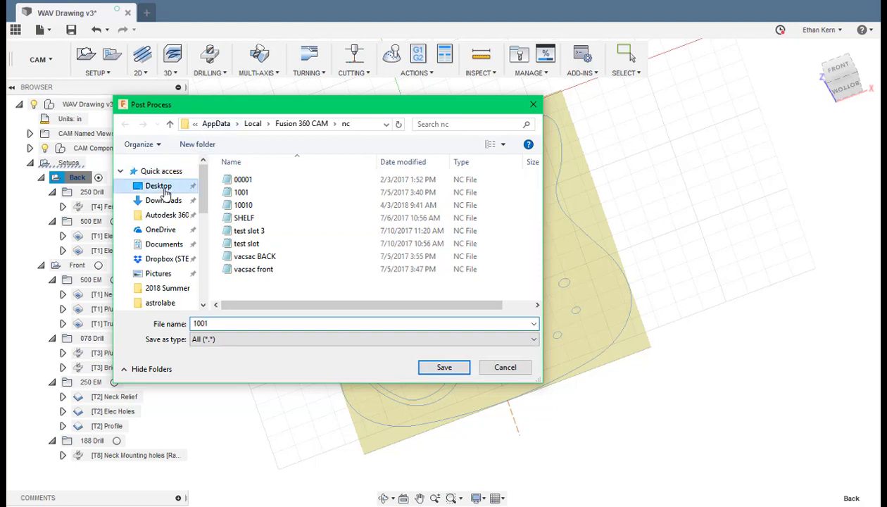
{"action": "double_click", "coordinate": [226, 322]}
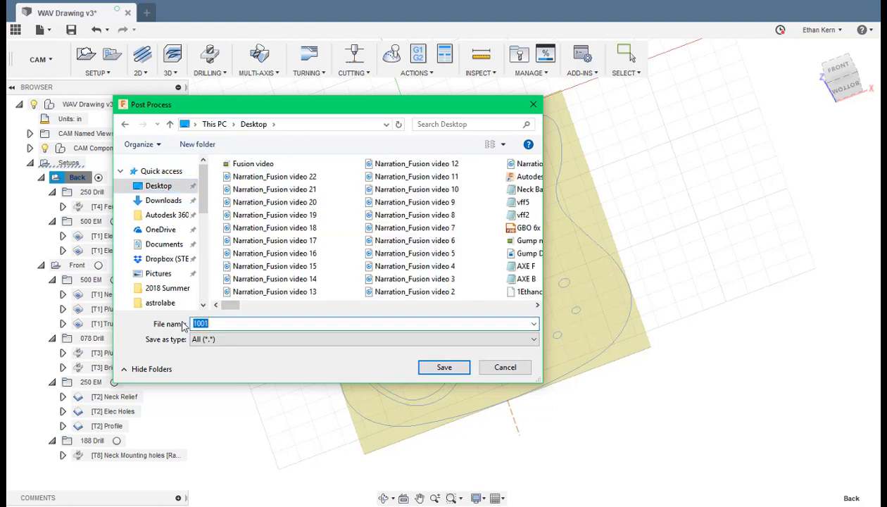
{"action": "type", "text": "B"}
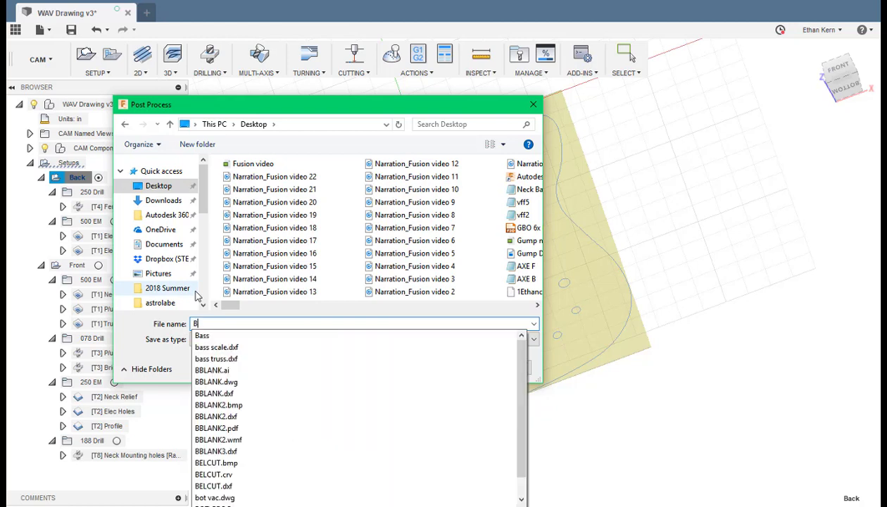
{"action": "type", "text": "ack "}
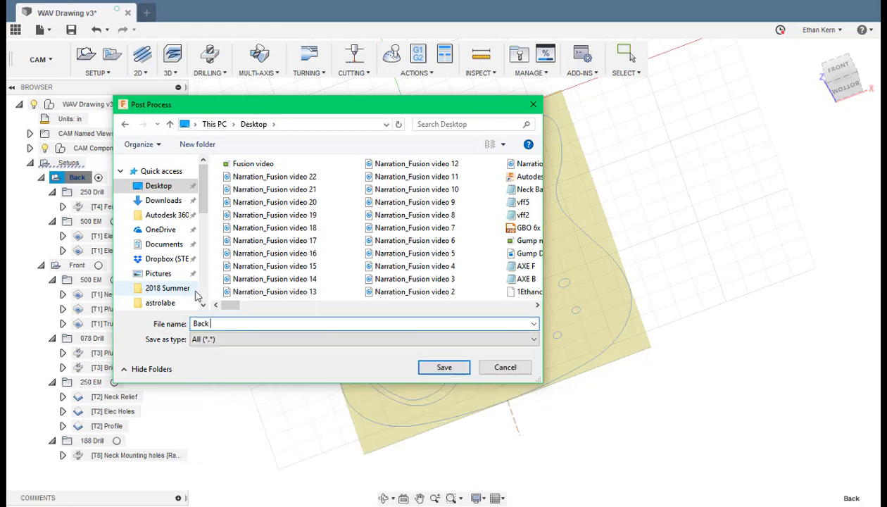
{"action": "type", "text": "guitar"}
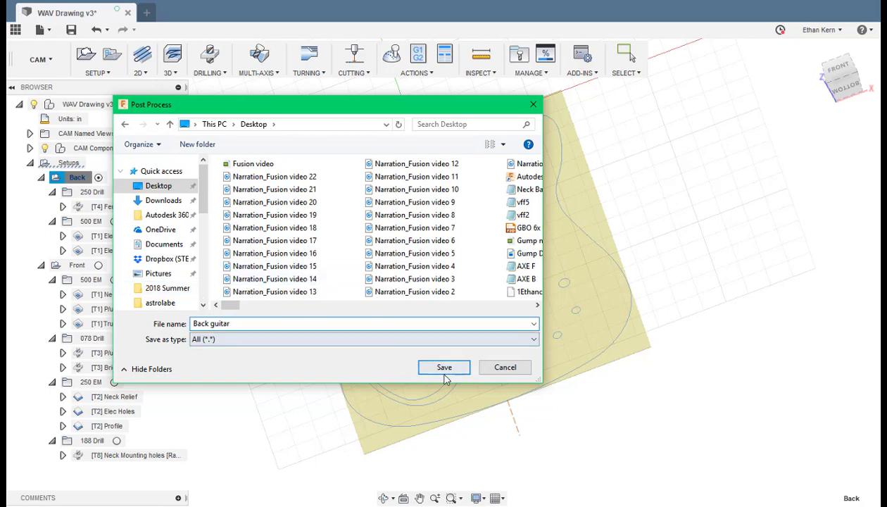
{"action": "left_click", "coordinate": [444, 375]}
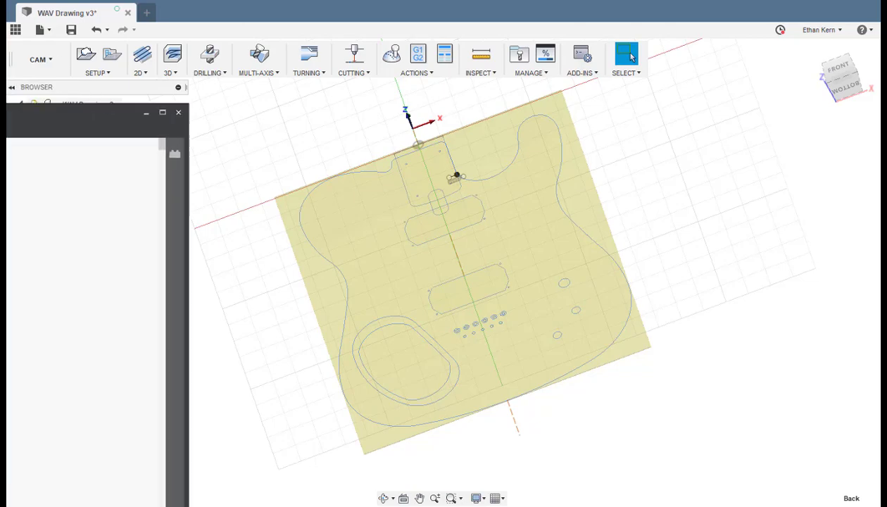
Examine the G-code of Back guitar.nc in the Brackets editor, then minimize the editor window
{"action": "scroll", "coordinate": [398, 126], "scroll_direction": "down", "scroll_amount": 9}
{"action": "scroll", "coordinate": [398, 123], "scroll_direction": "down", "scroll_amount": 20}
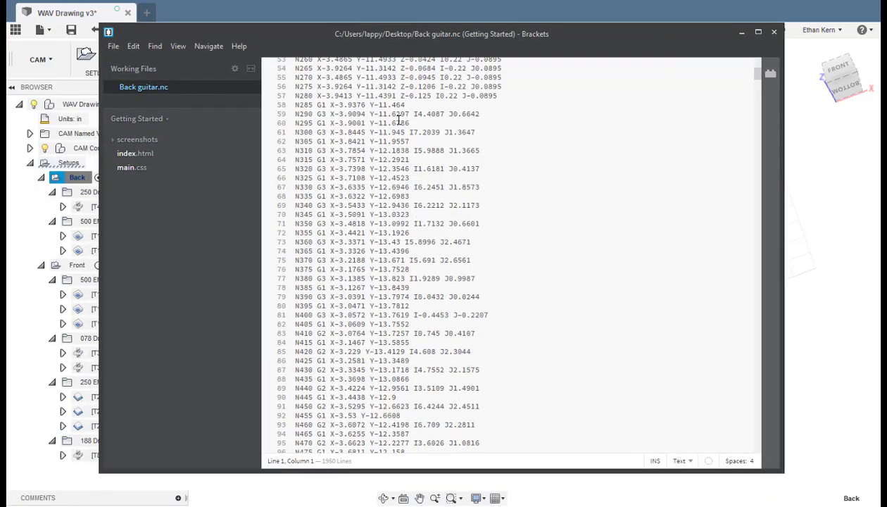
{"action": "scroll", "coordinate": [392, 187], "scroll_direction": "down", "scroll_amount": 20}
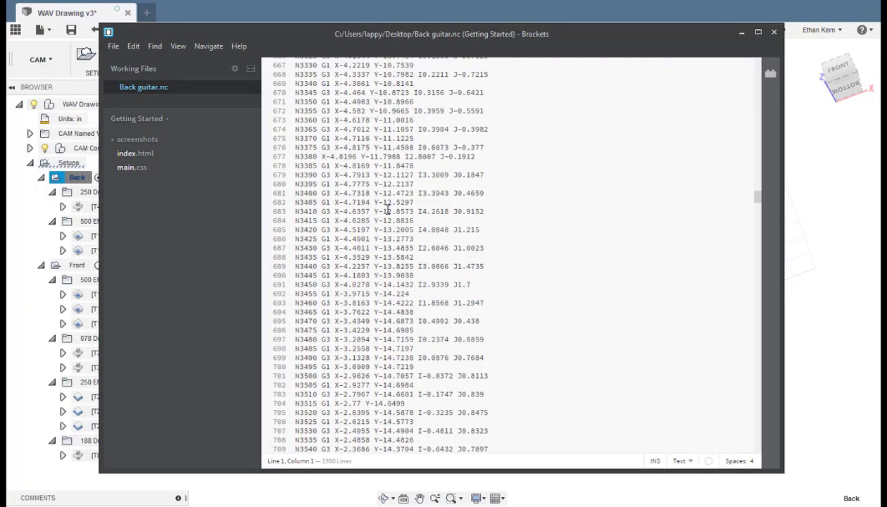
{"action": "scroll", "coordinate": [314, 313], "scroll_direction": "down", "scroll_amount": 20}
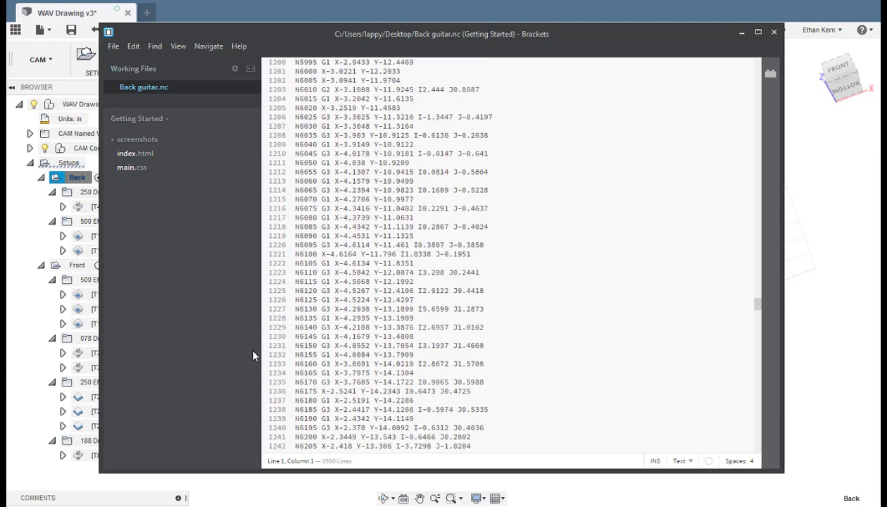
{"action": "left_click", "coordinate": [114, 334]}
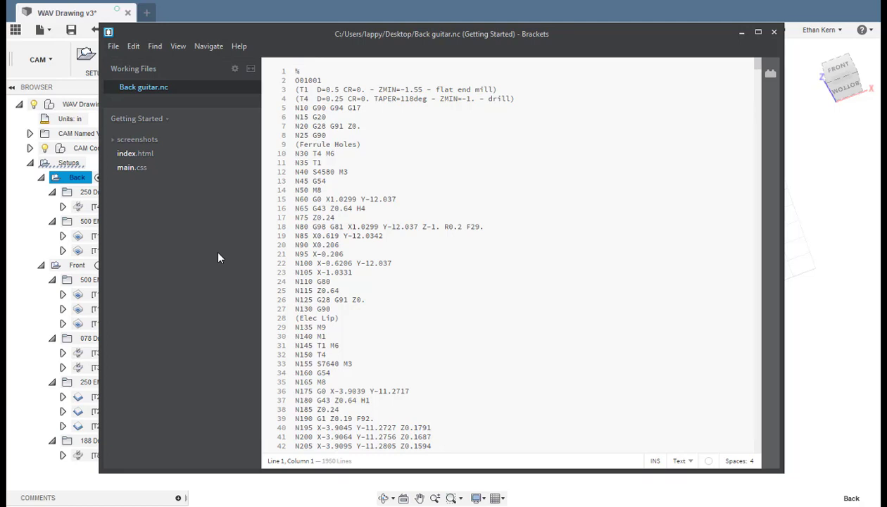
{"action": "left_click", "coordinate": [741, 33]}
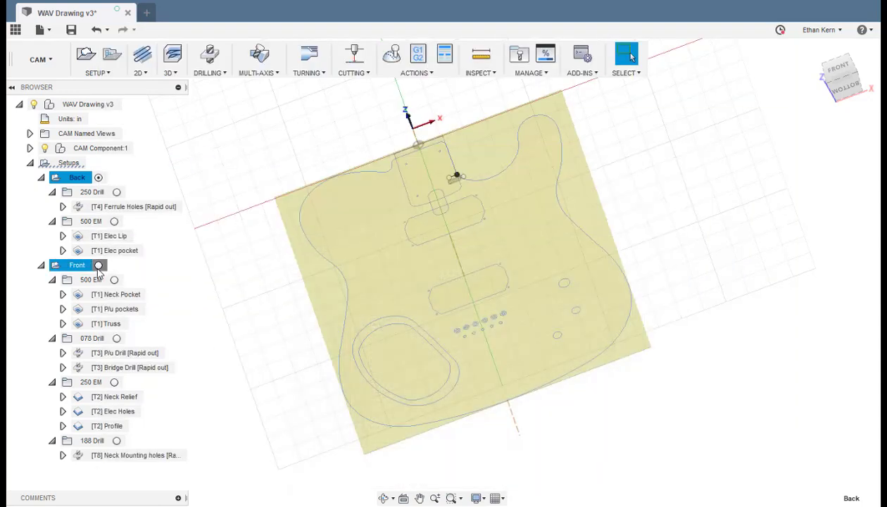
Post process the Front setup with the CENTROID / centroid configuration and save the NC program to the Desktop as "Front guitar"
{"action": "left_click", "coordinate": [77, 265]}
{"action": "right_click", "coordinate": [81, 269]}
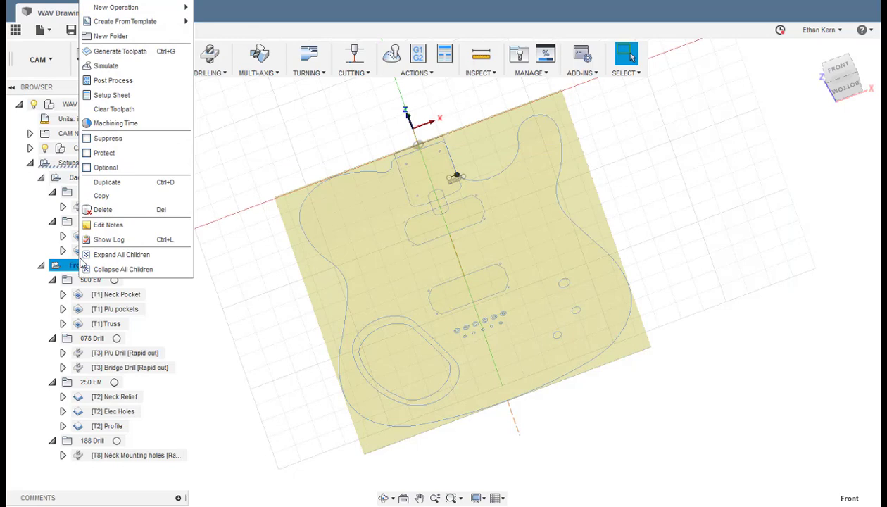
{"action": "left_click", "coordinate": [120, 81]}
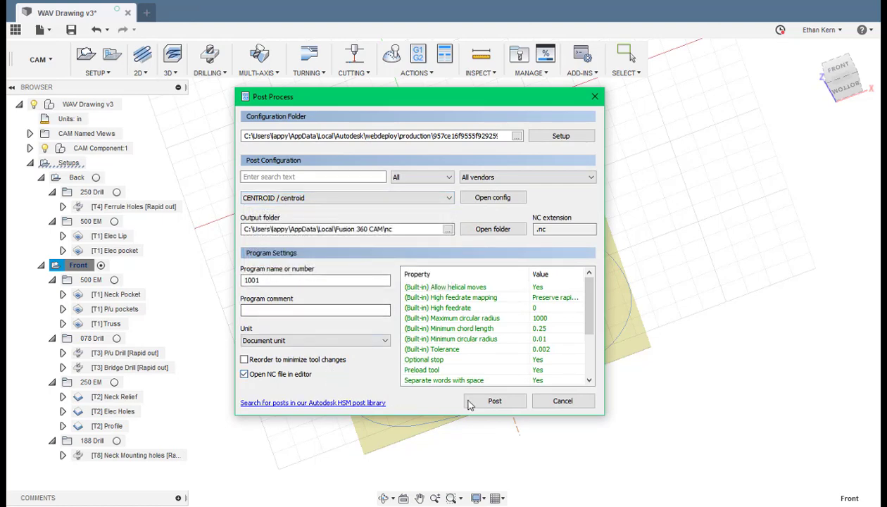
{"action": "left_click", "coordinate": [493, 400]}
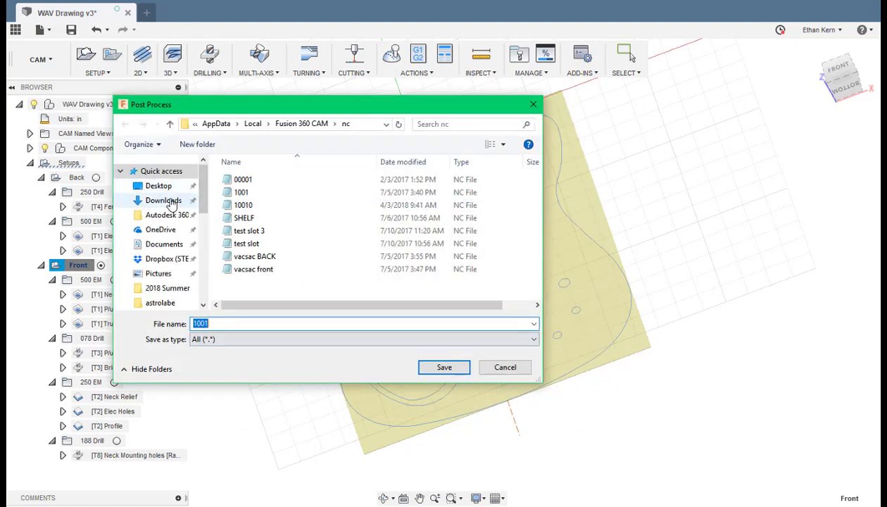
{"action": "left_click", "coordinate": [158, 187]}
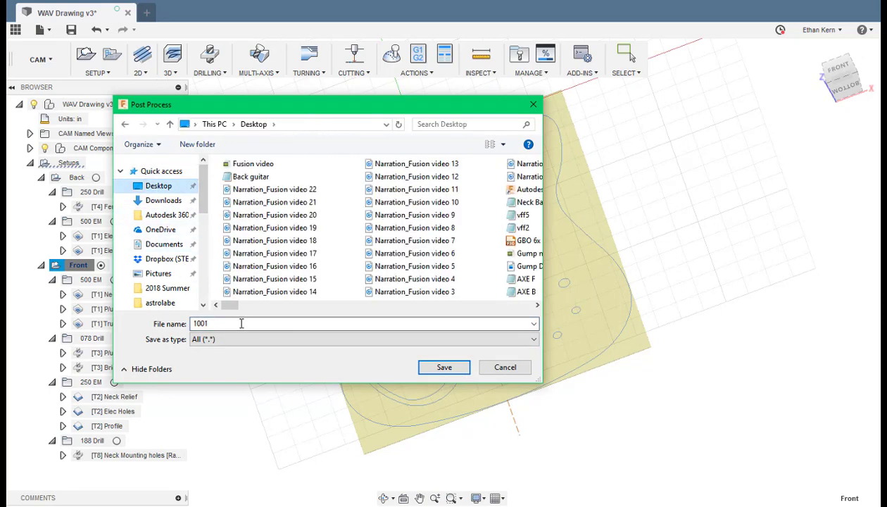
{"action": "double_click", "coordinate": [201, 323]}
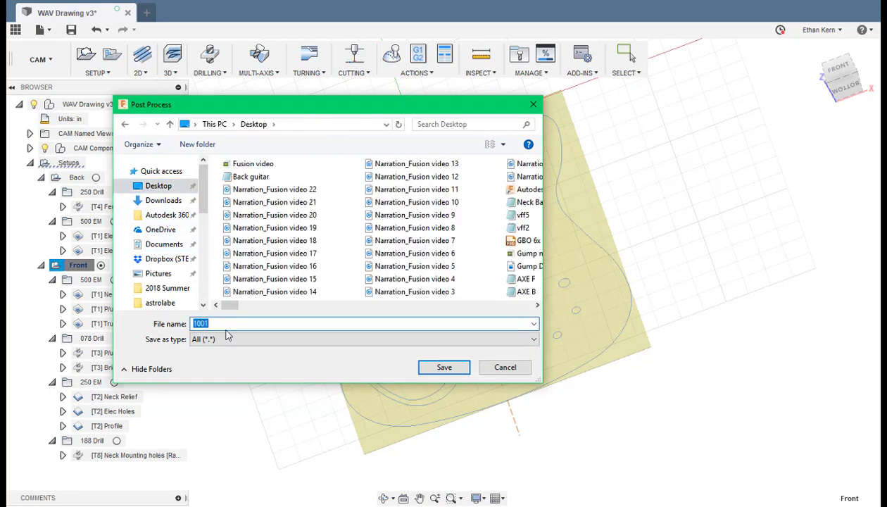
{"action": "type", "text": "Front "}
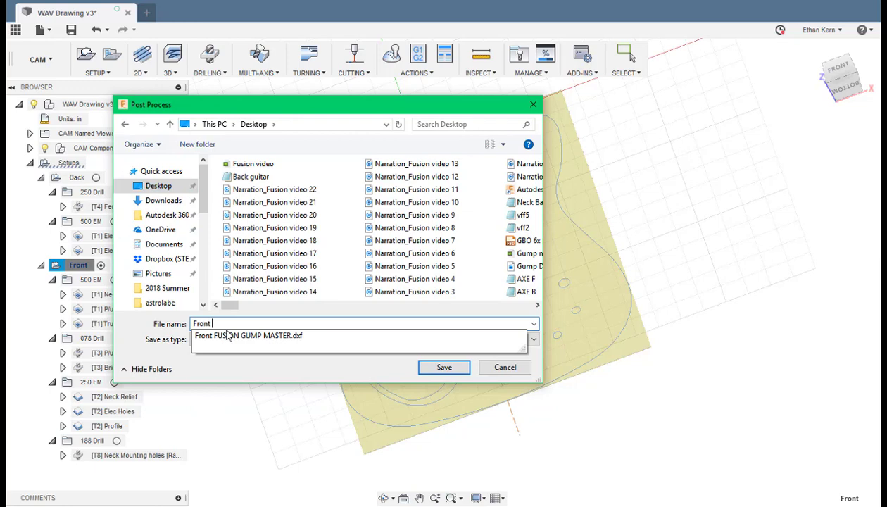
{"action": "type", "text": "guitar"}
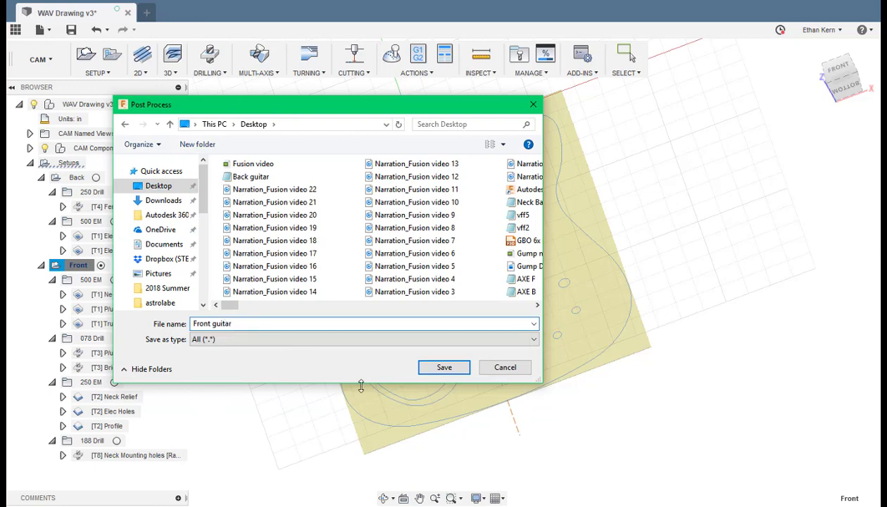
{"action": "left_click", "coordinate": [442, 368]}
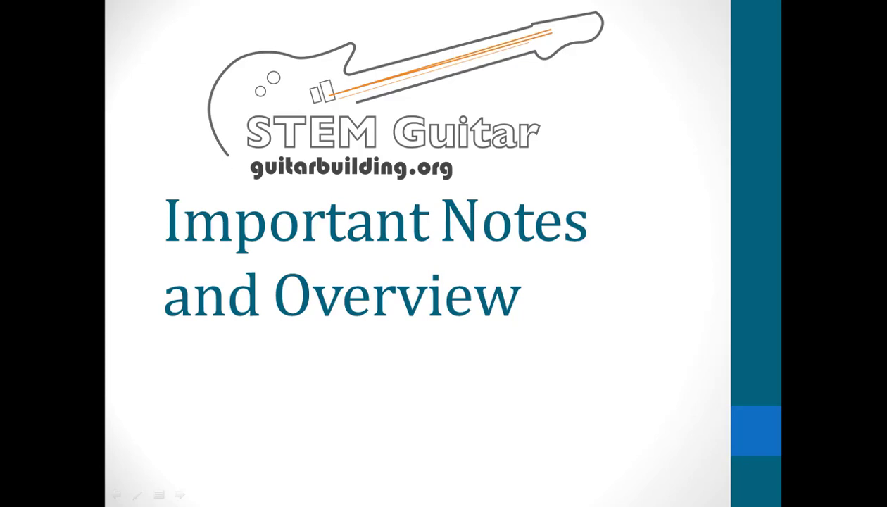
{"action": "key", "text": "Right"}
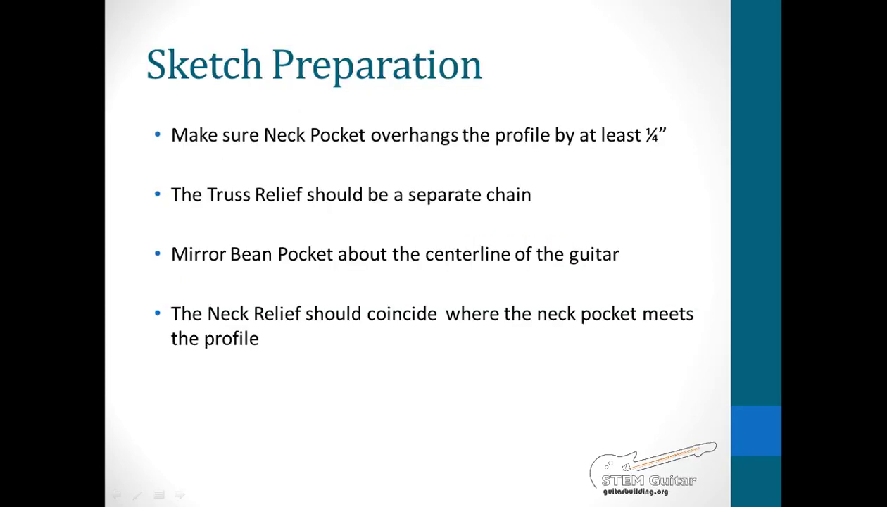